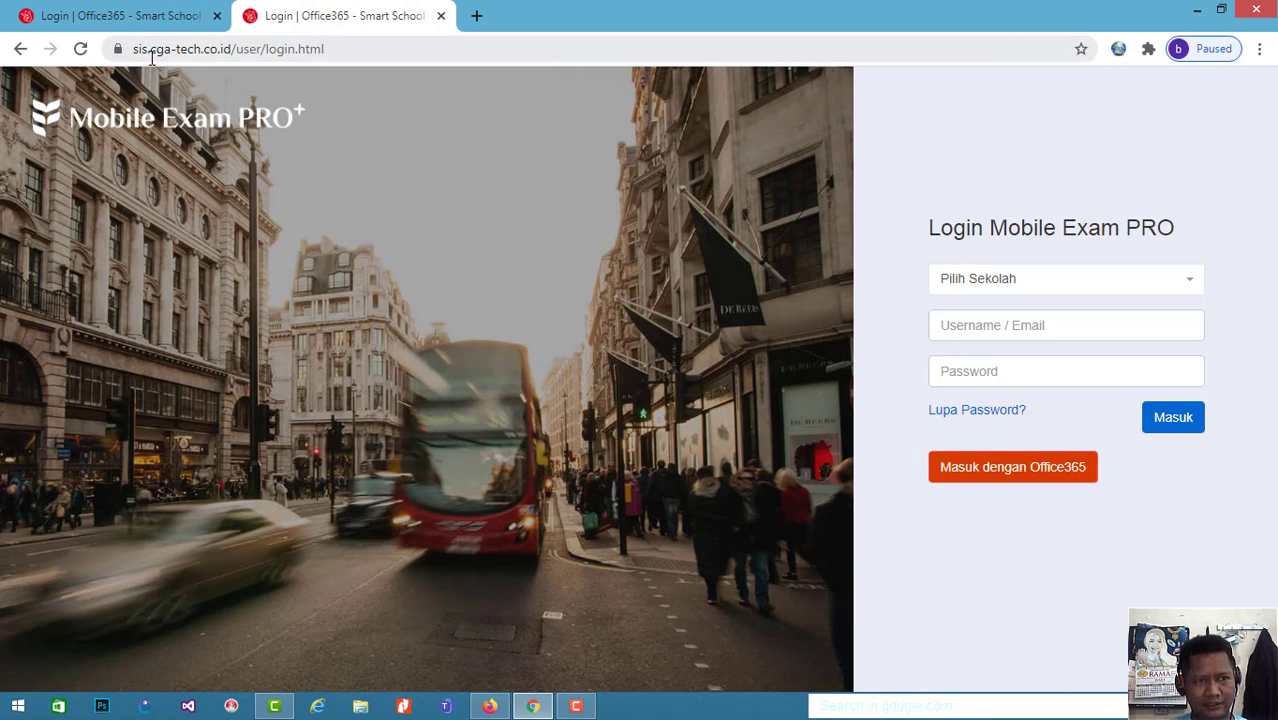
# - On the second login tab, search 'songg' and choose SMKN 1 Songgom as the school
pyautogui.click(142, 18)
pyautogui.click(330, 18)
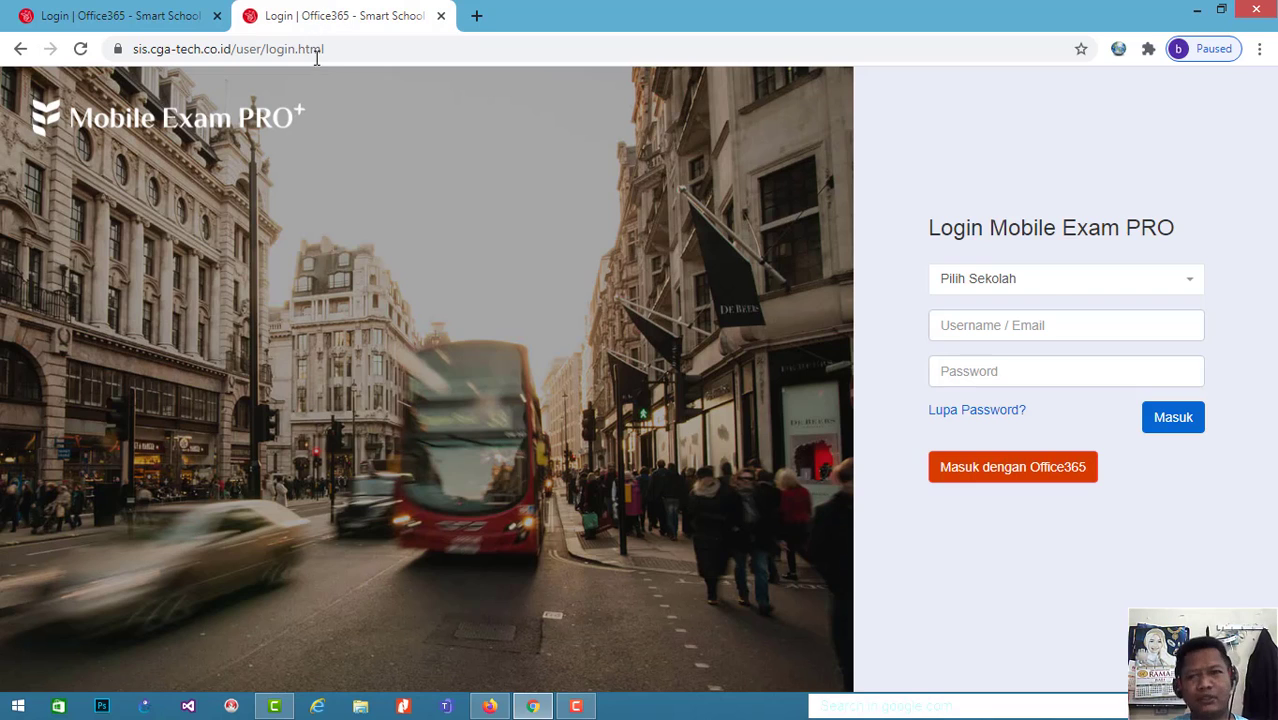
pyautogui.click(1058, 290)
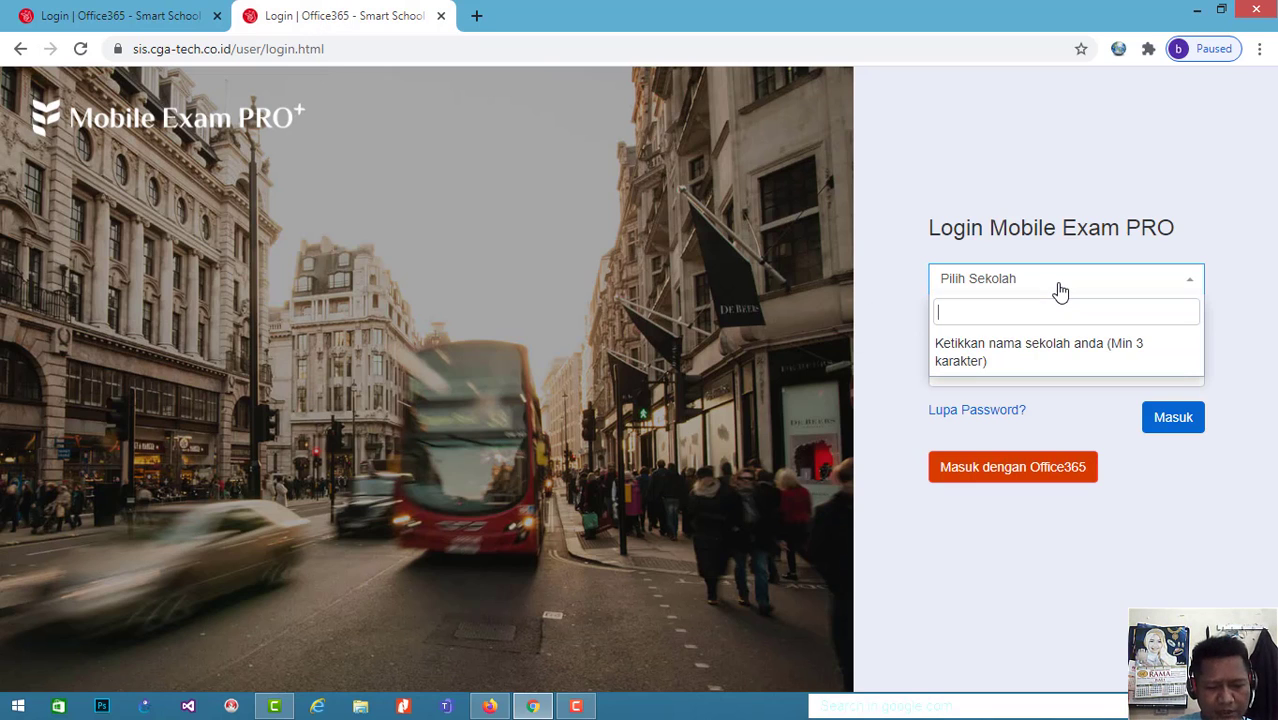
pyautogui.write('songg')
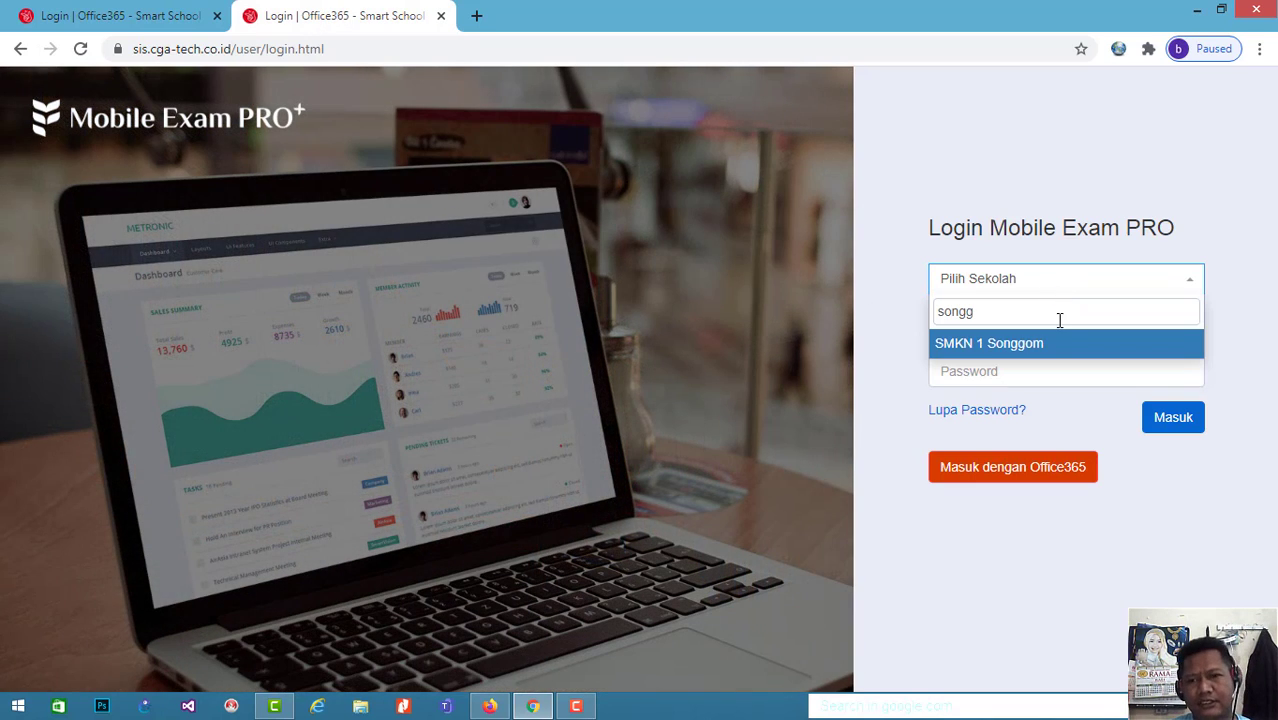
pyautogui.click(1054, 343)
# - Sign in with the saved username and the account password, then show the other tab's login page
pyautogui.click(1038, 328)
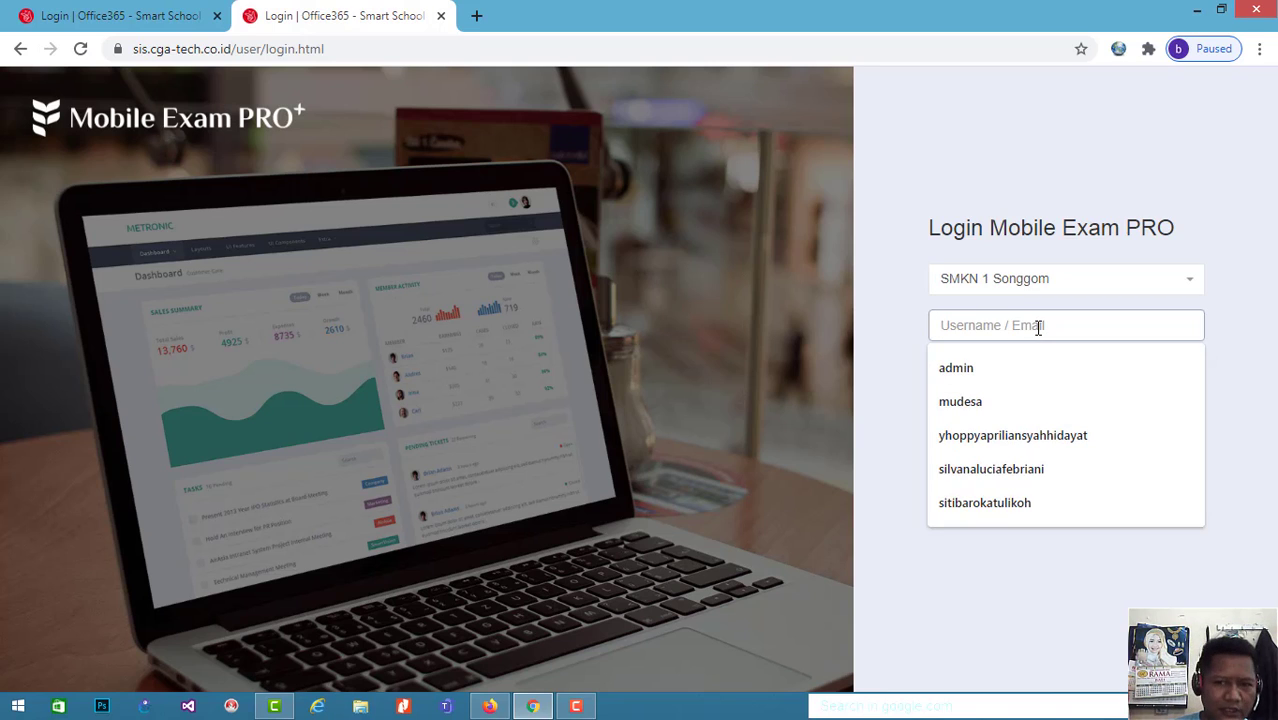
pyautogui.click(1024, 400)
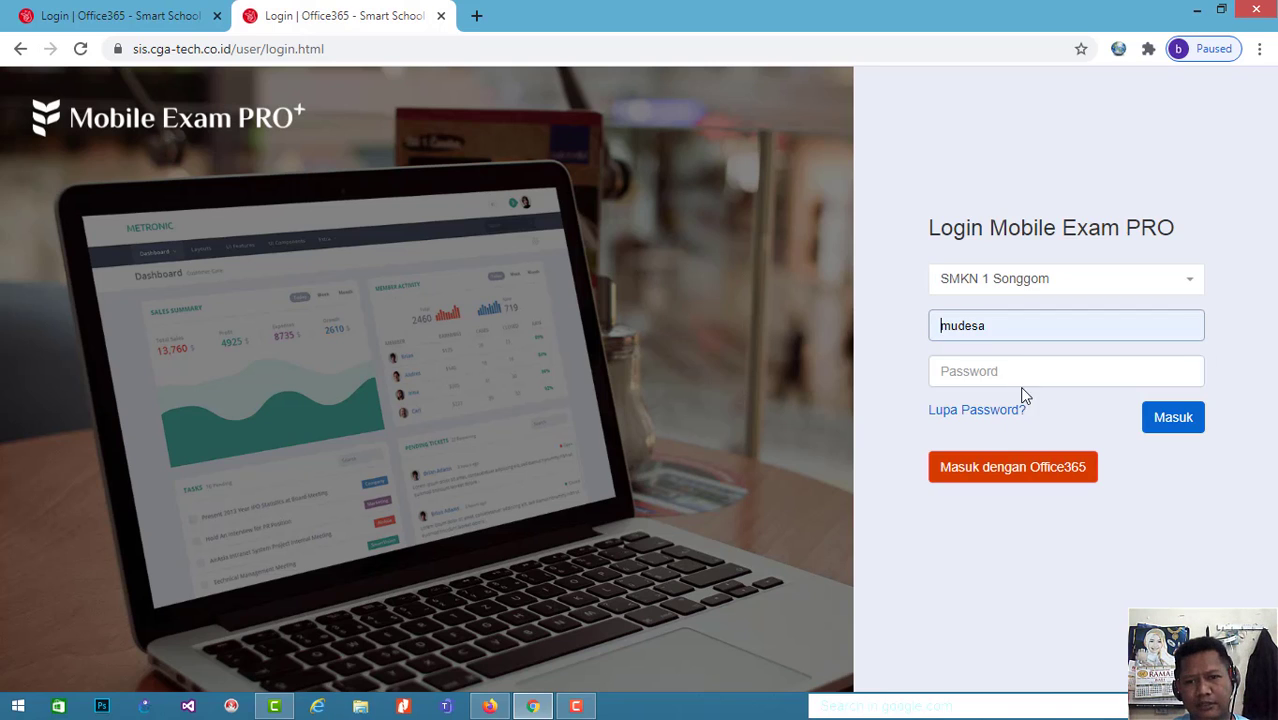
pyautogui.click(1014, 375)
pyautogui.write('••')
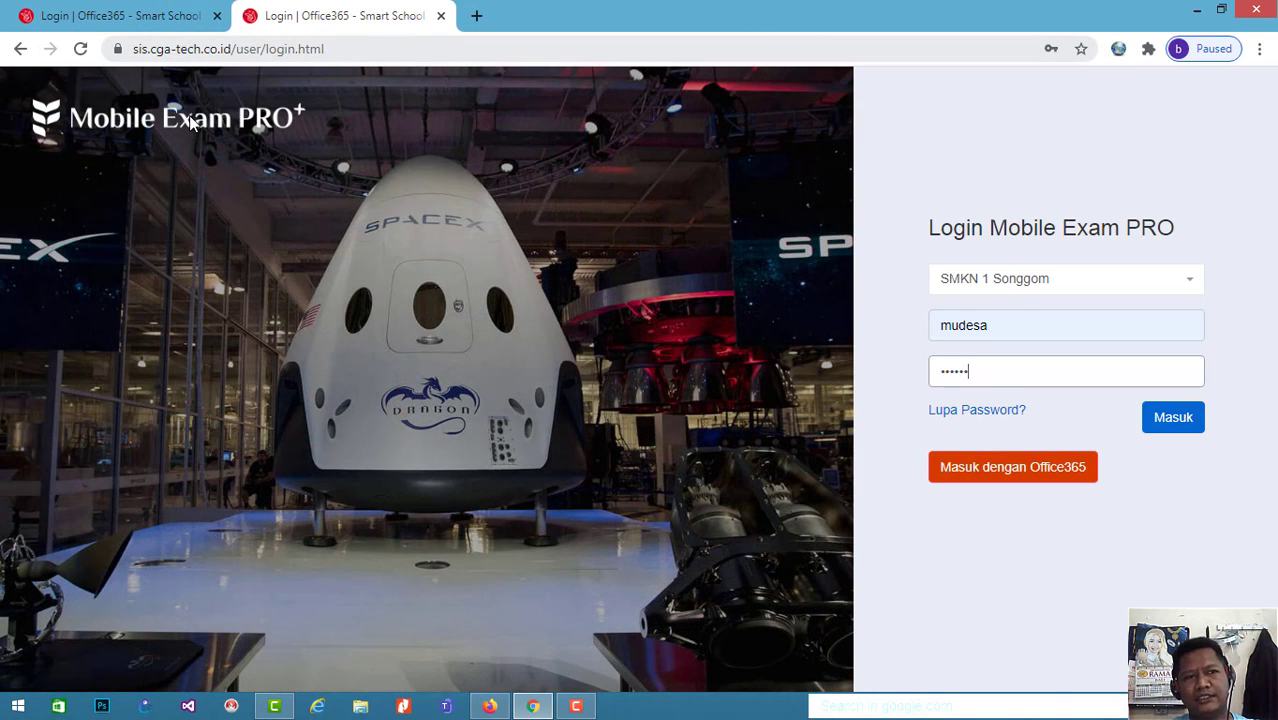
pyautogui.click(1172, 423)
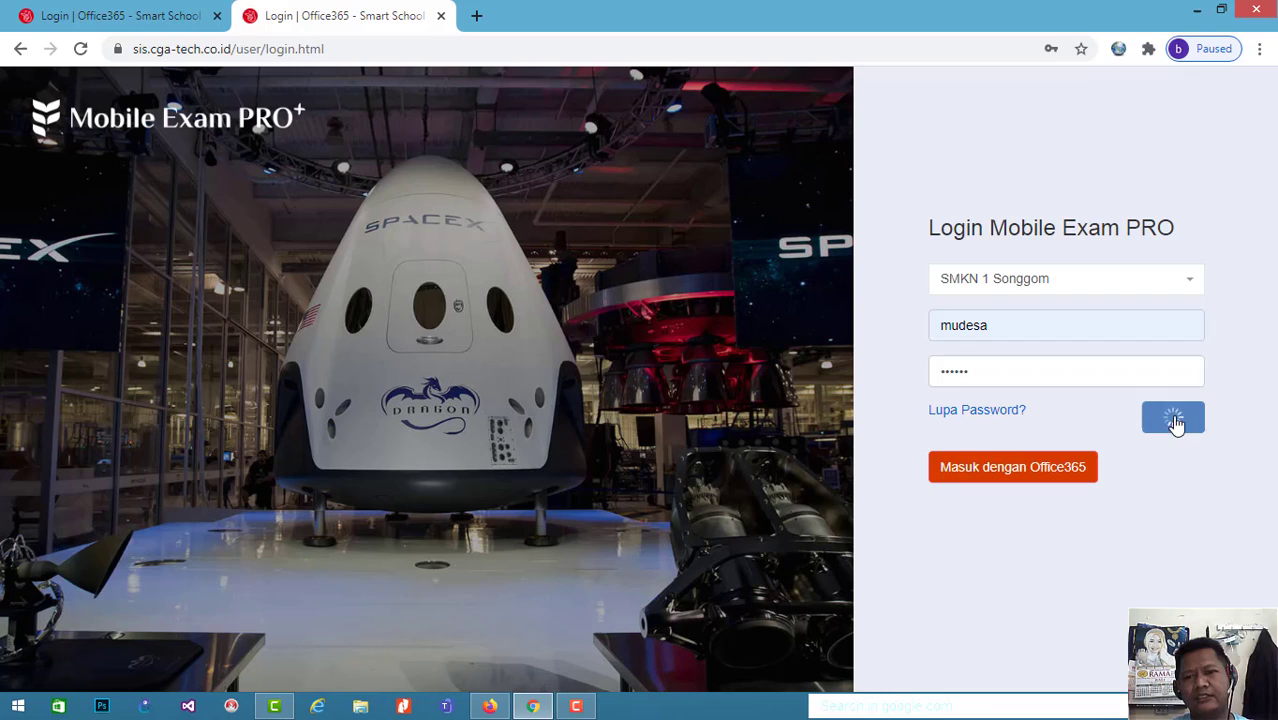
pyautogui.click(152, 14)
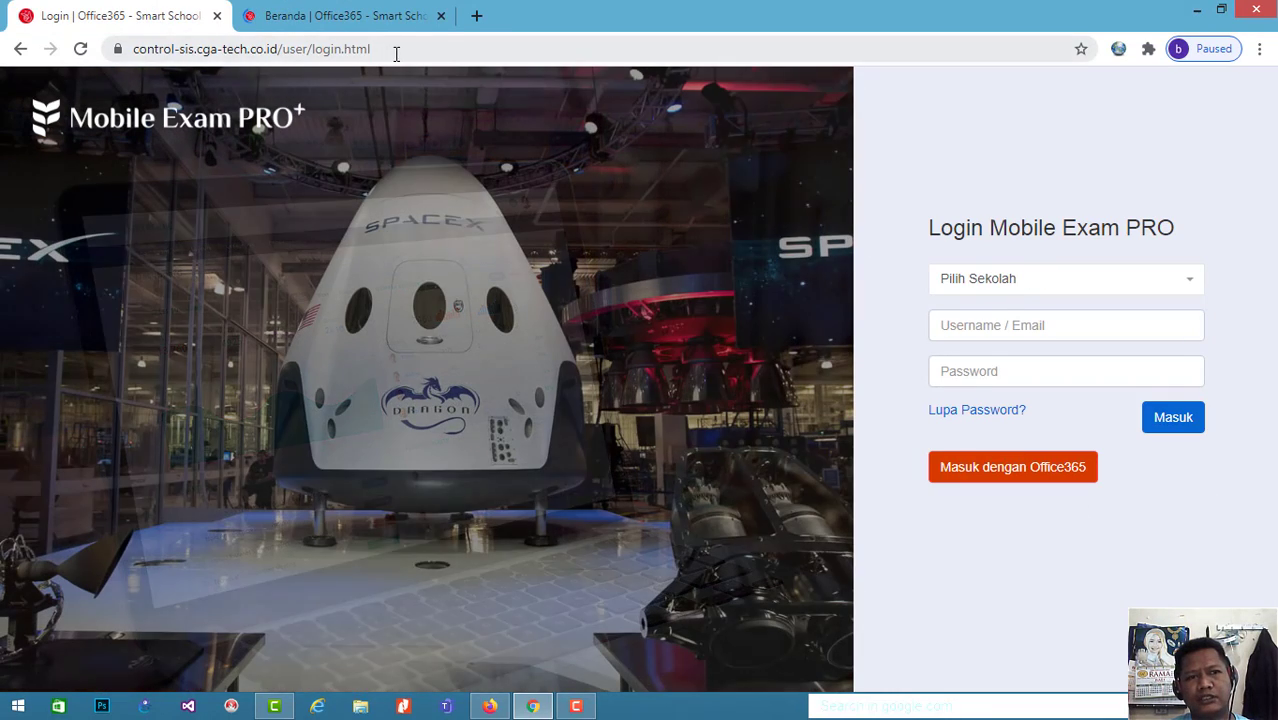
# - Choose SMKN 1 Songgom via 'songg' and log in with the school's username and password
pyautogui.click(378, 50)
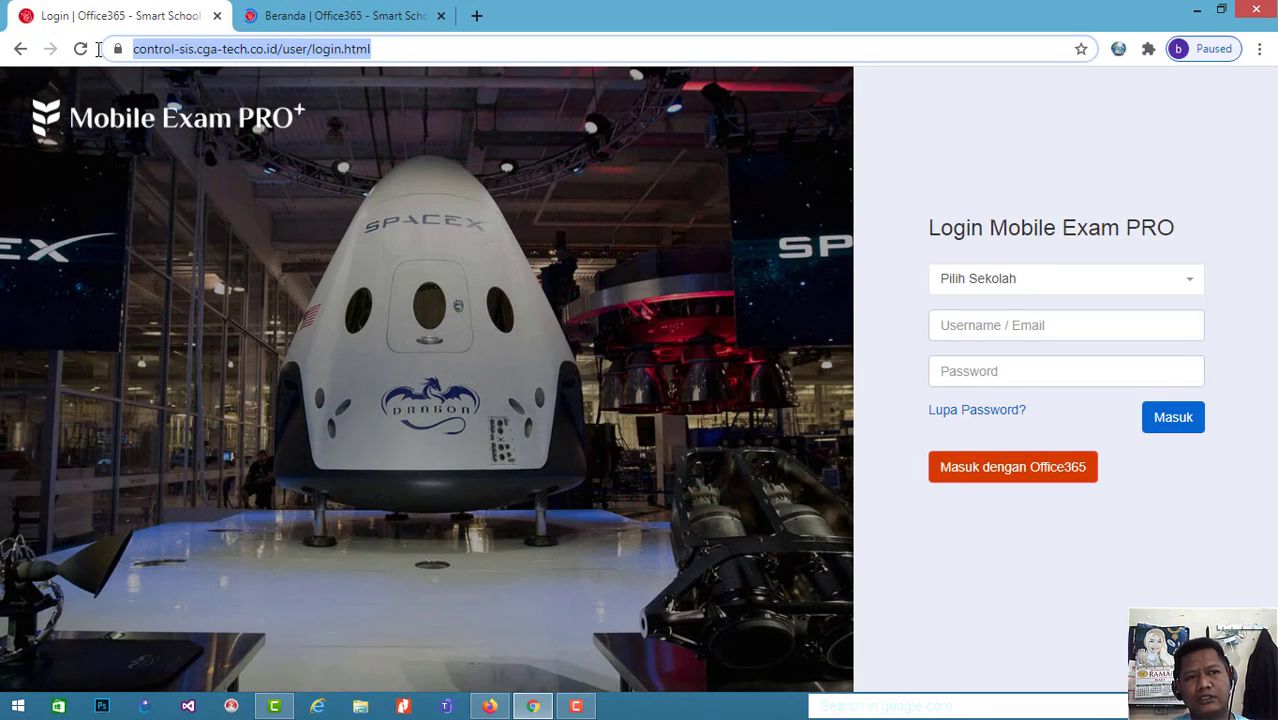
pyautogui.click(1025, 285)
pyautogui.write('songg')
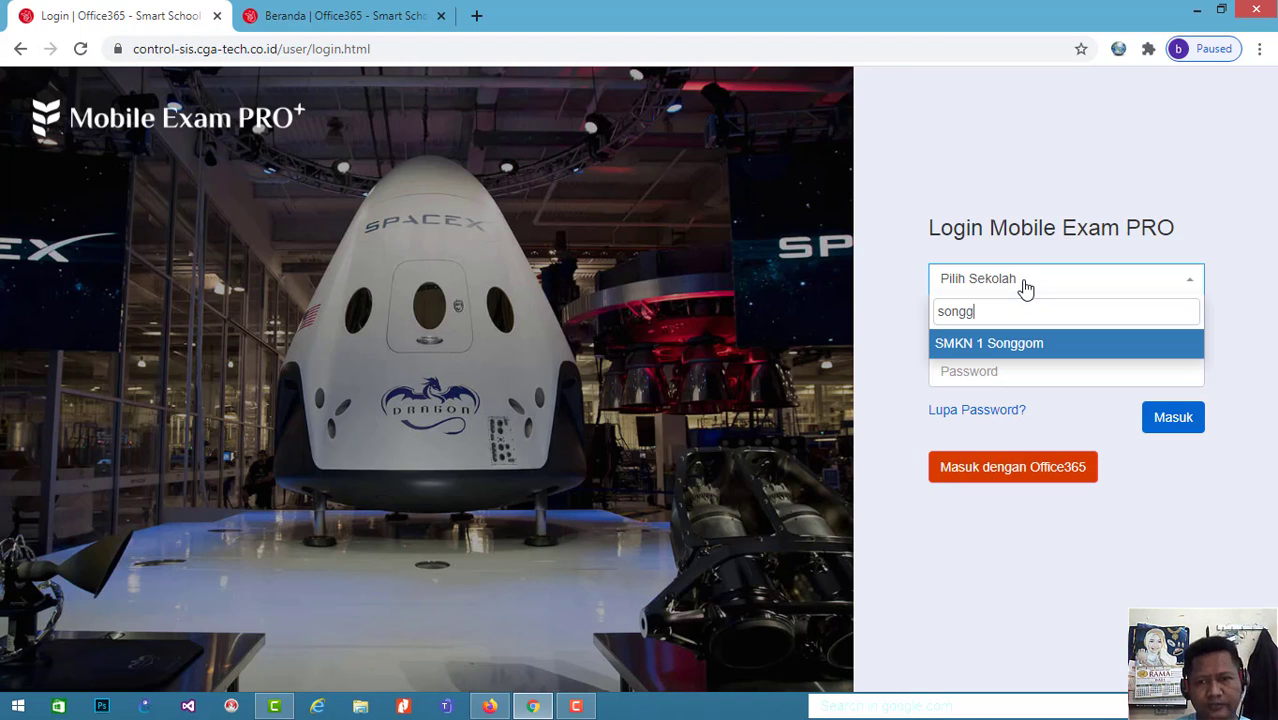
pyautogui.click(1027, 347)
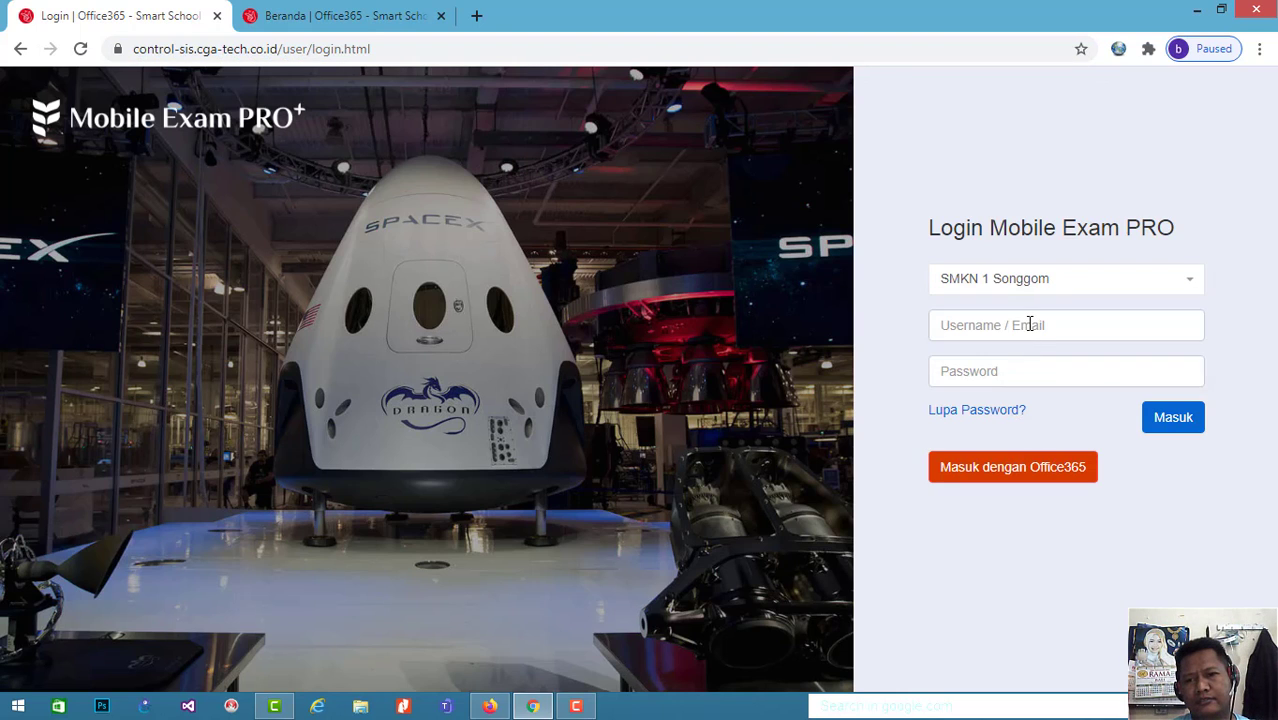
pyautogui.click(1030, 324)
pyautogui.write('mudesa')
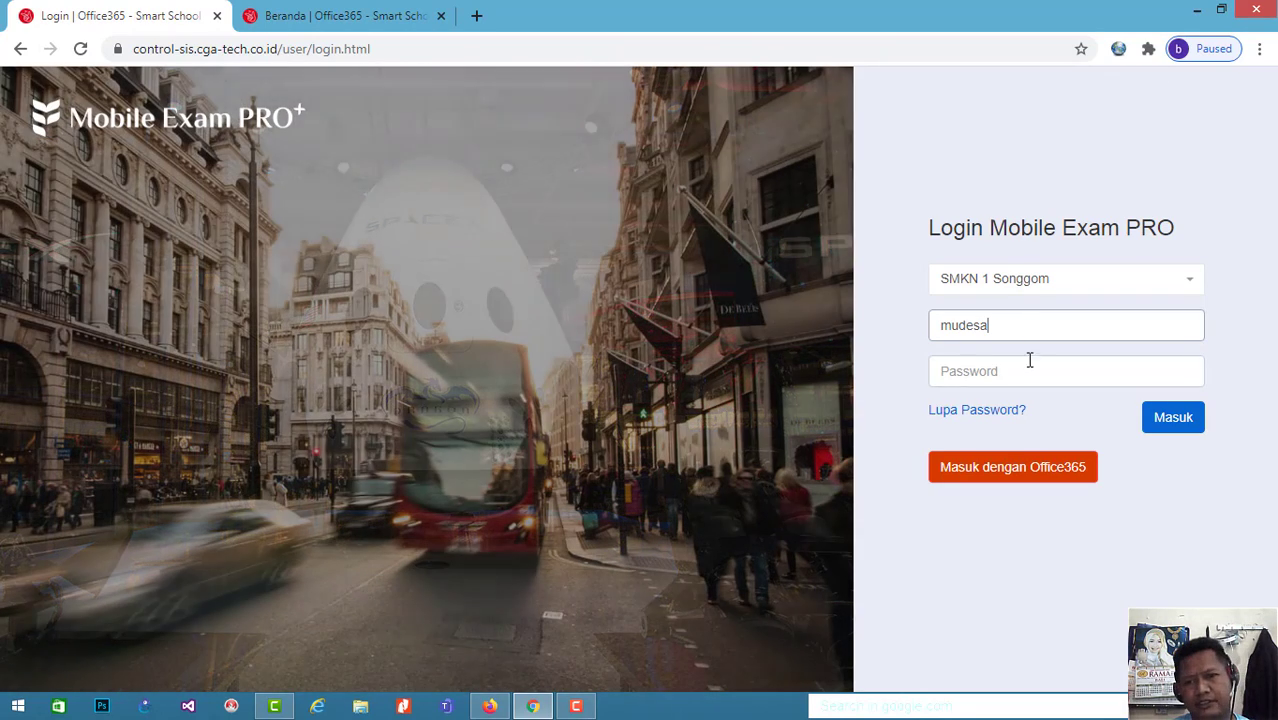
pyautogui.click(1000, 371)
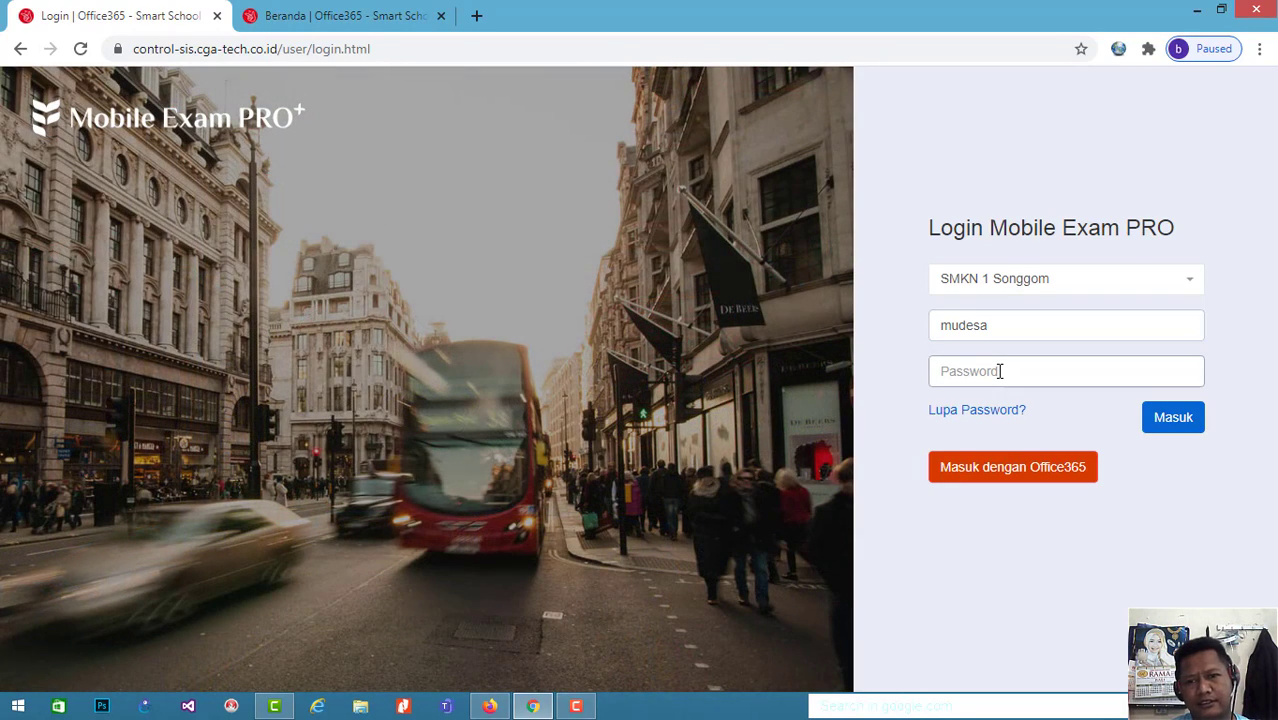
pyautogui.write('•')
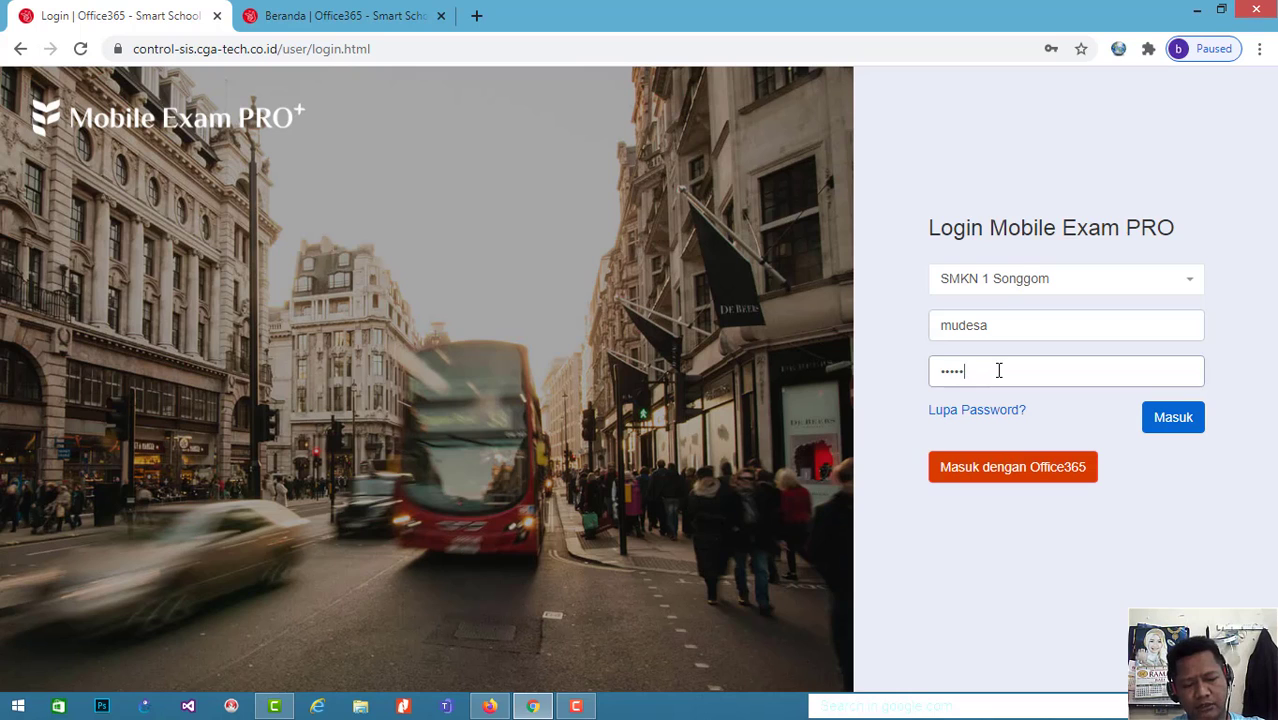
pyautogui.write('•••••')
pyautogui.click(1173, 419)
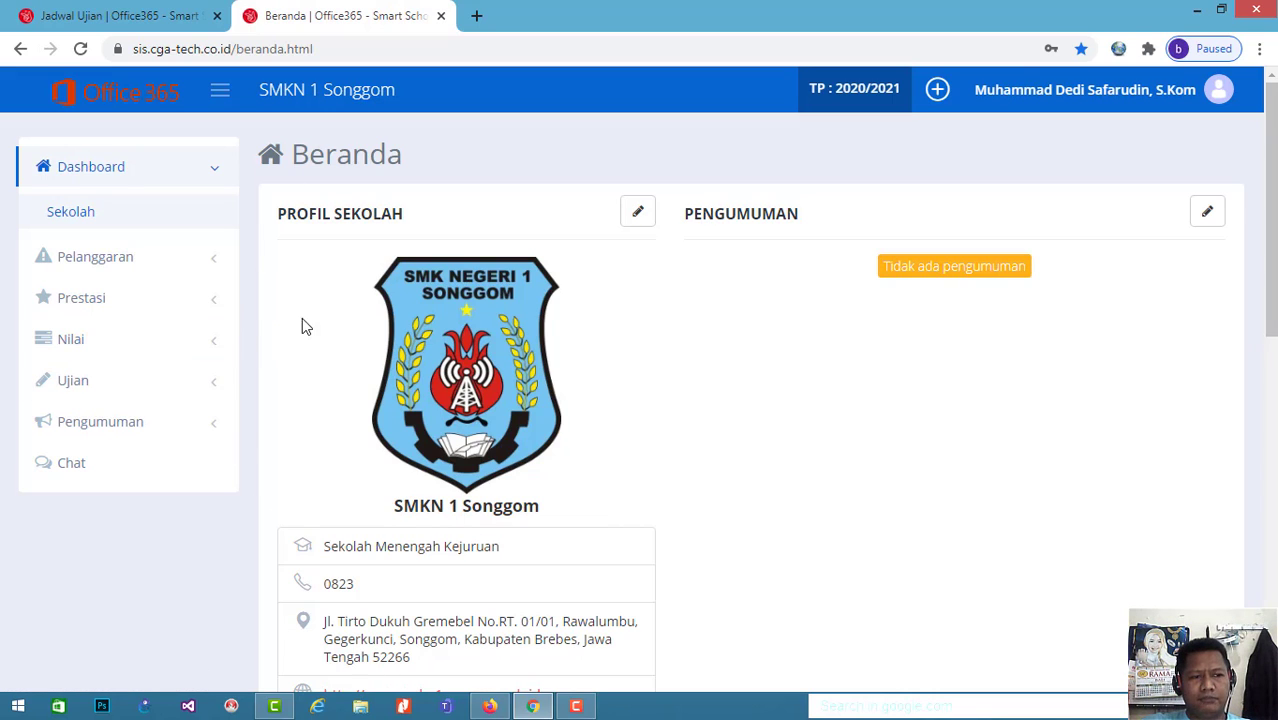
# - Expand Ujian in the sidebar and go to Setting Kompetensi Dasar
pyautogui.click(103, 390)
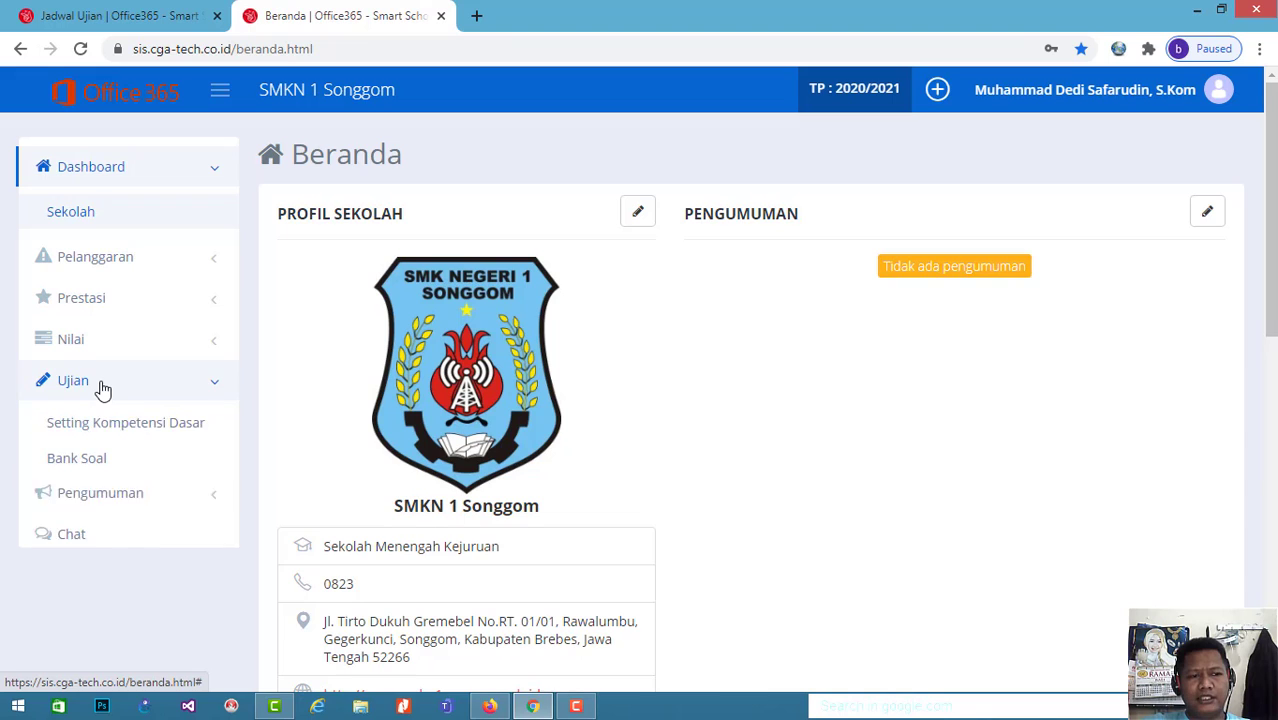
pyautogui.scroll(-1, 100, 390)
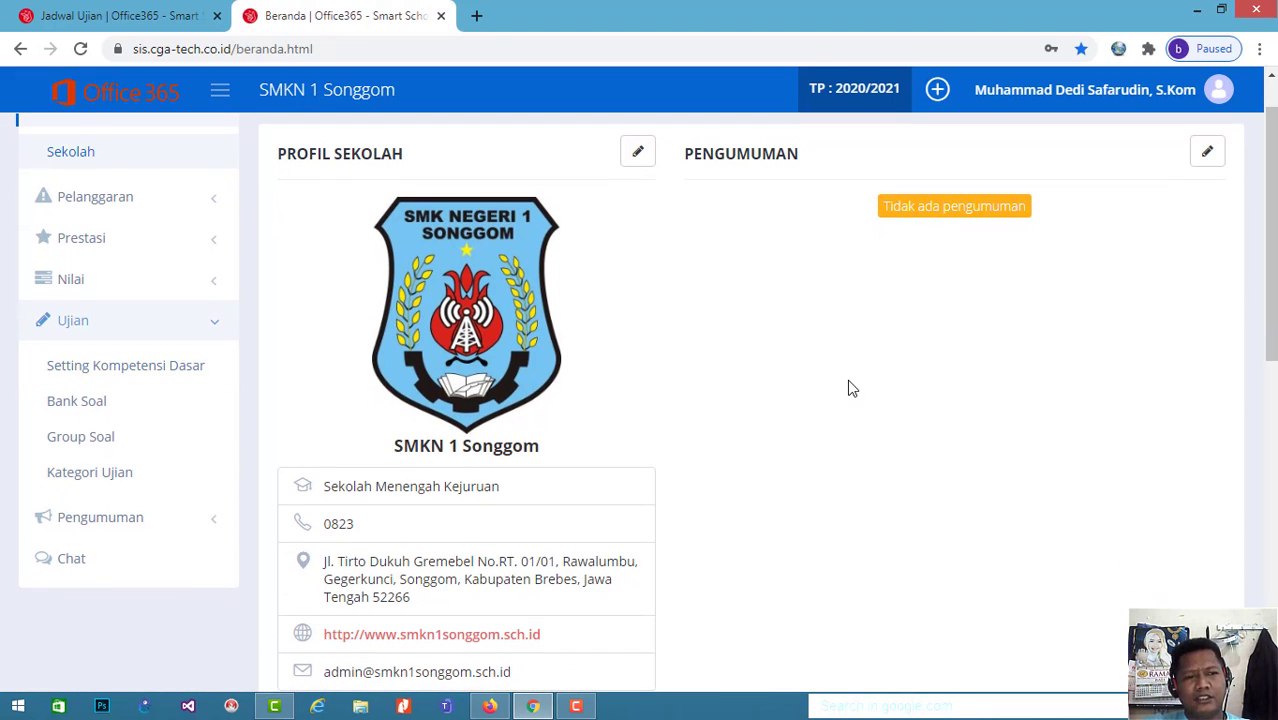
pyautogui.click(170, 368)
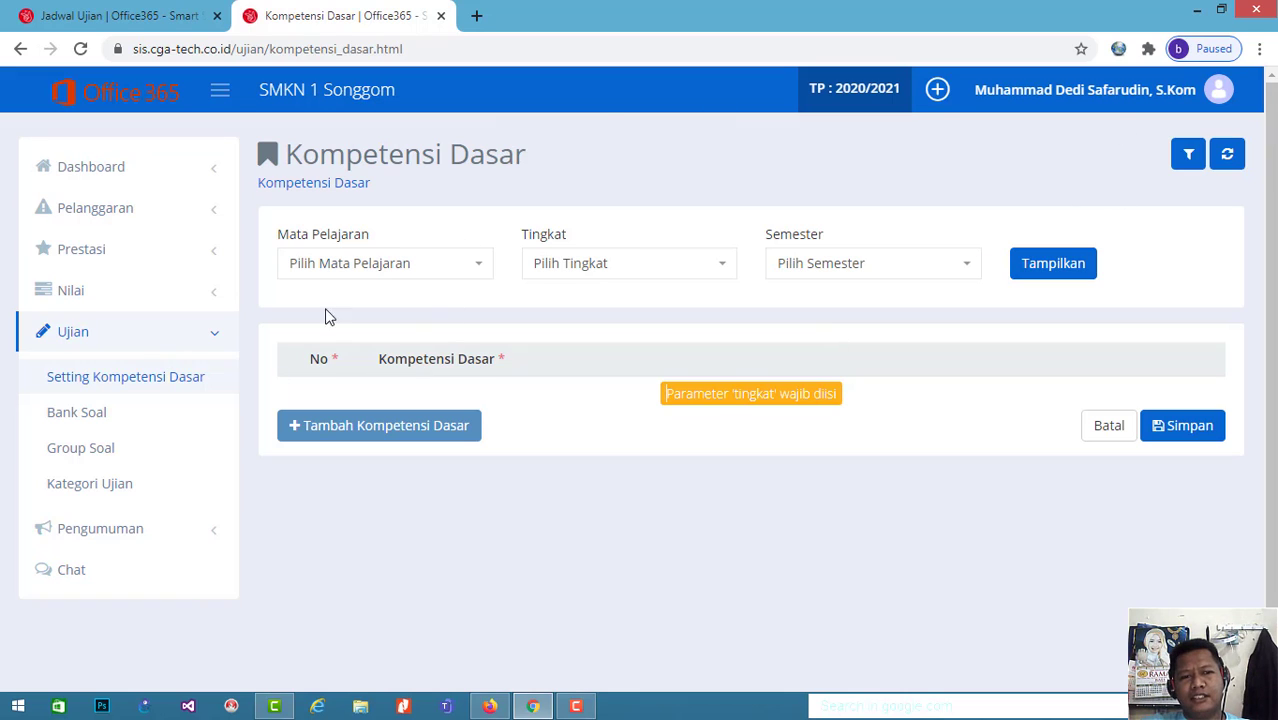
# - Filter competencies to Sistem Komputer, Tingkat 10, Semester 2 and display them
pyautogui.click(472, 273)
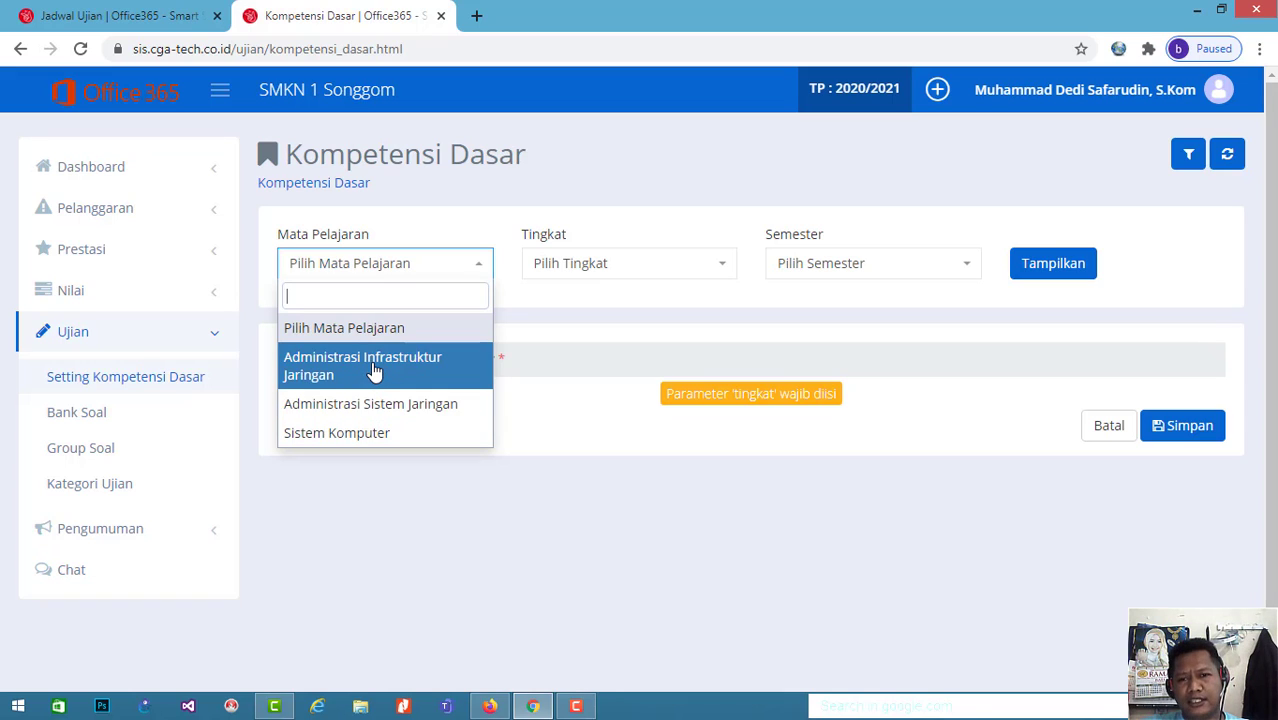
pyautogui.click(363, 437)
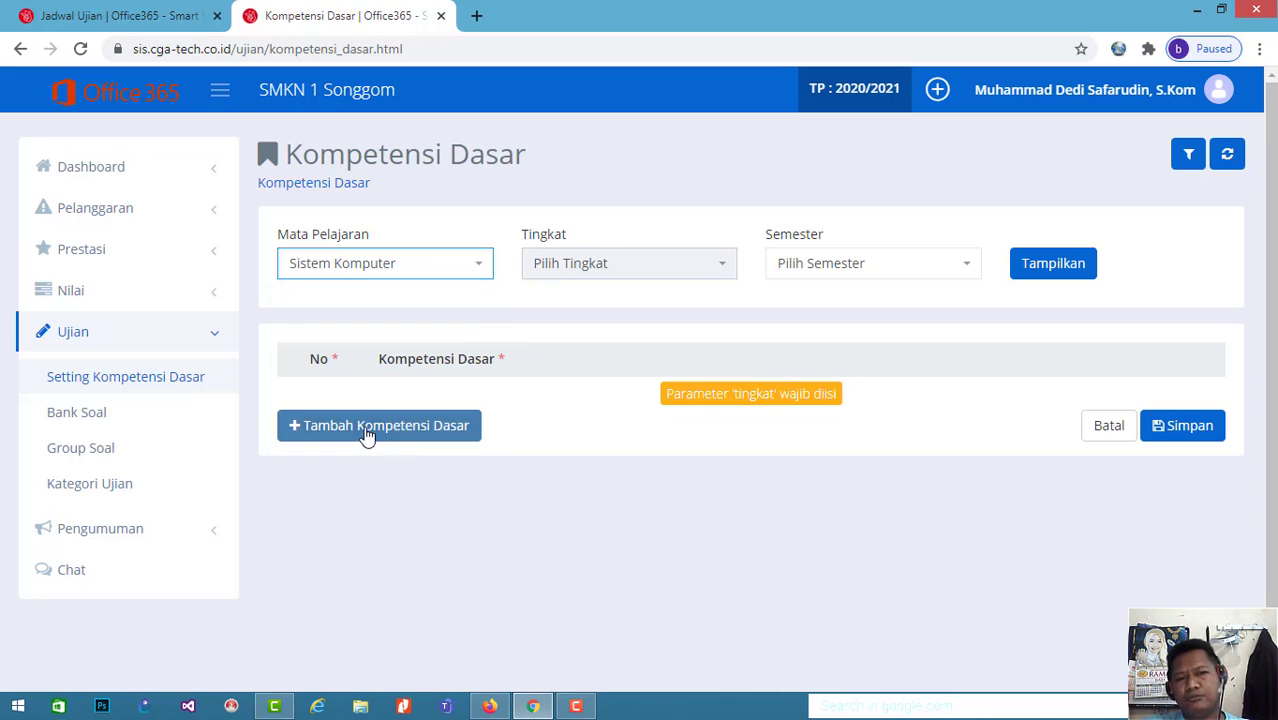
pyautogui.click(721, 271)
pyautogui.click(591, 357)
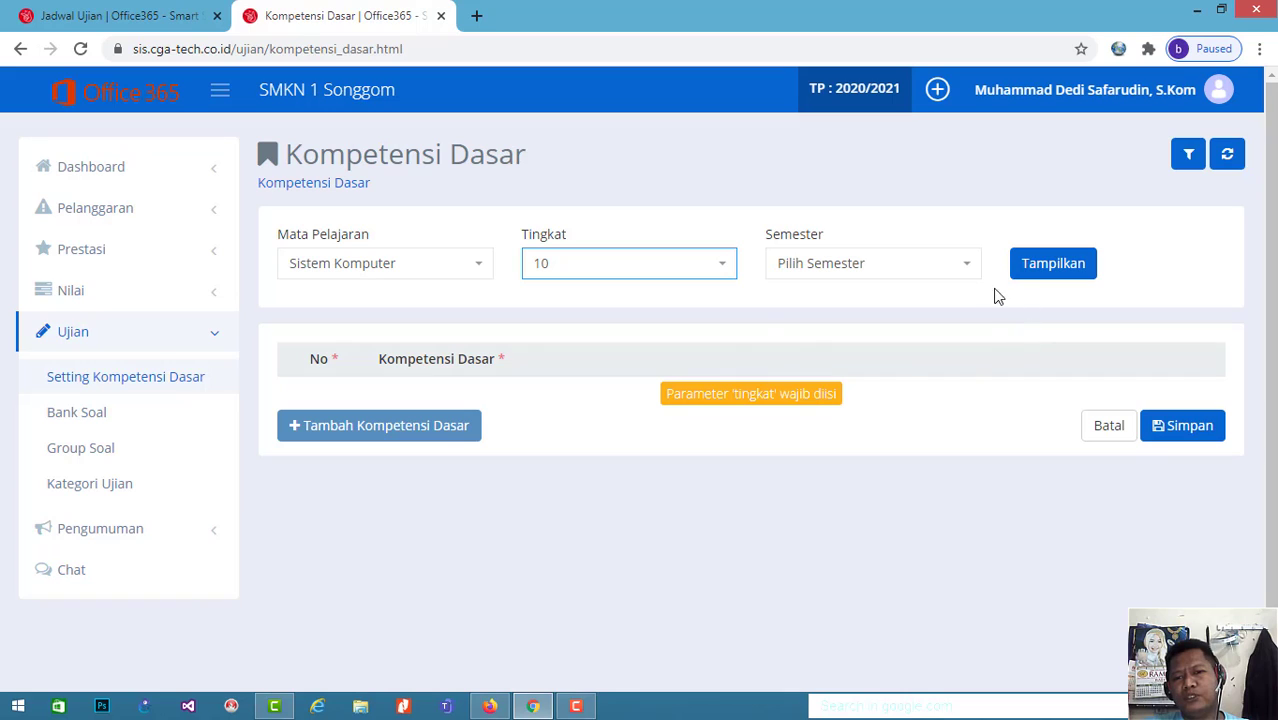
pyautogui.click(960, 268)
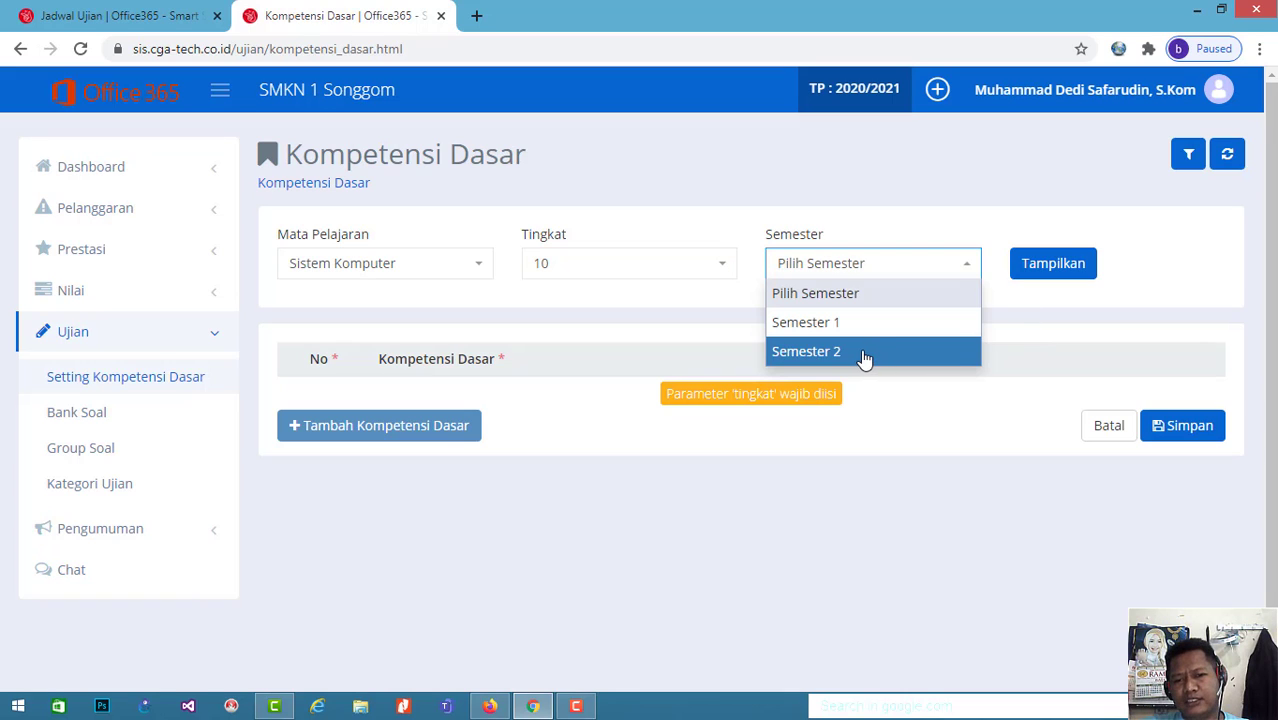
pyautogui.click(865, 355)
pyautogui.click(1073, 267)
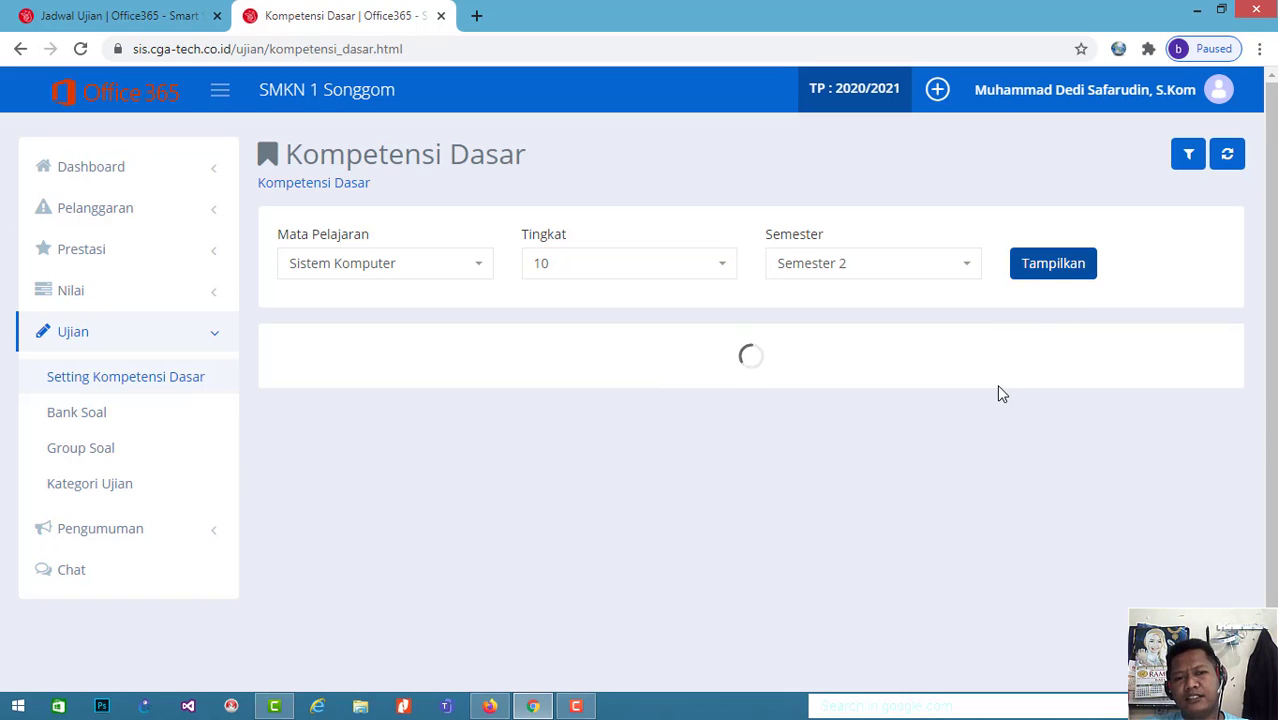
# - Add a new competency row numbered 3.11 with description 'Periferal Komputer'
pyautogui.scroll(-1, 592, 398)
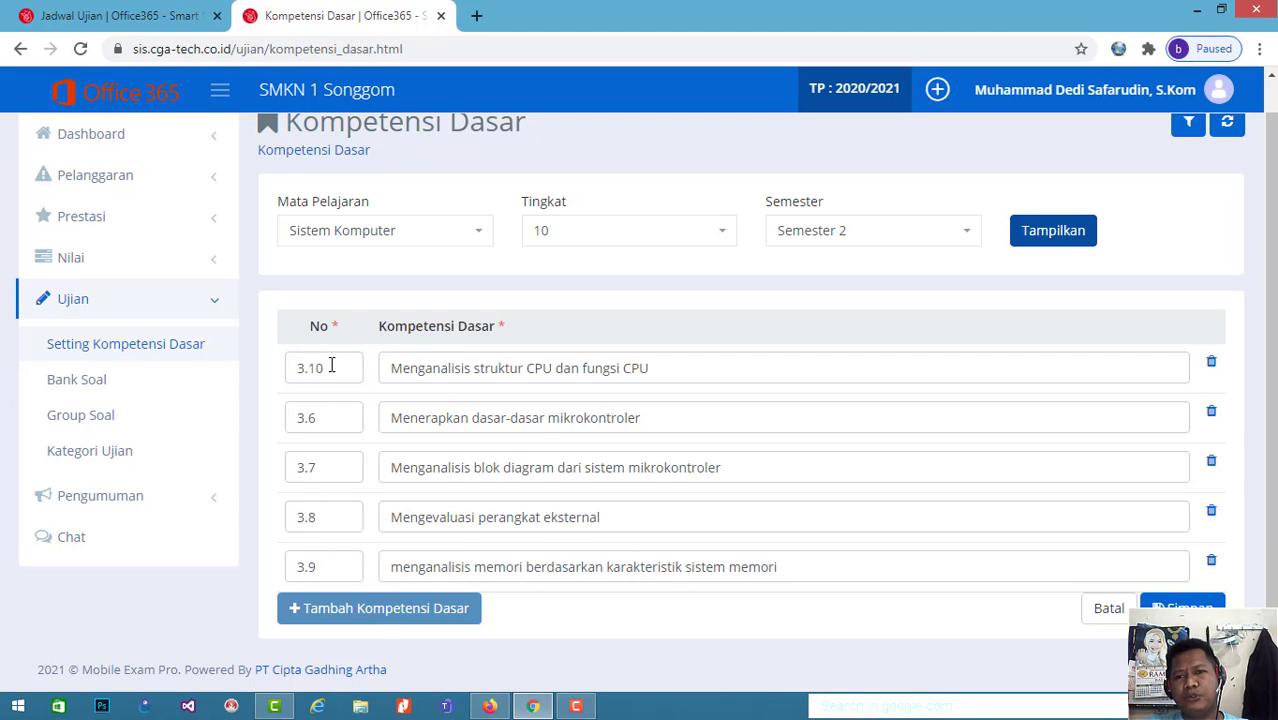
pyautogui.scroll(1, 785, 414)
pyautogui.scroll(-1, 785, 414)
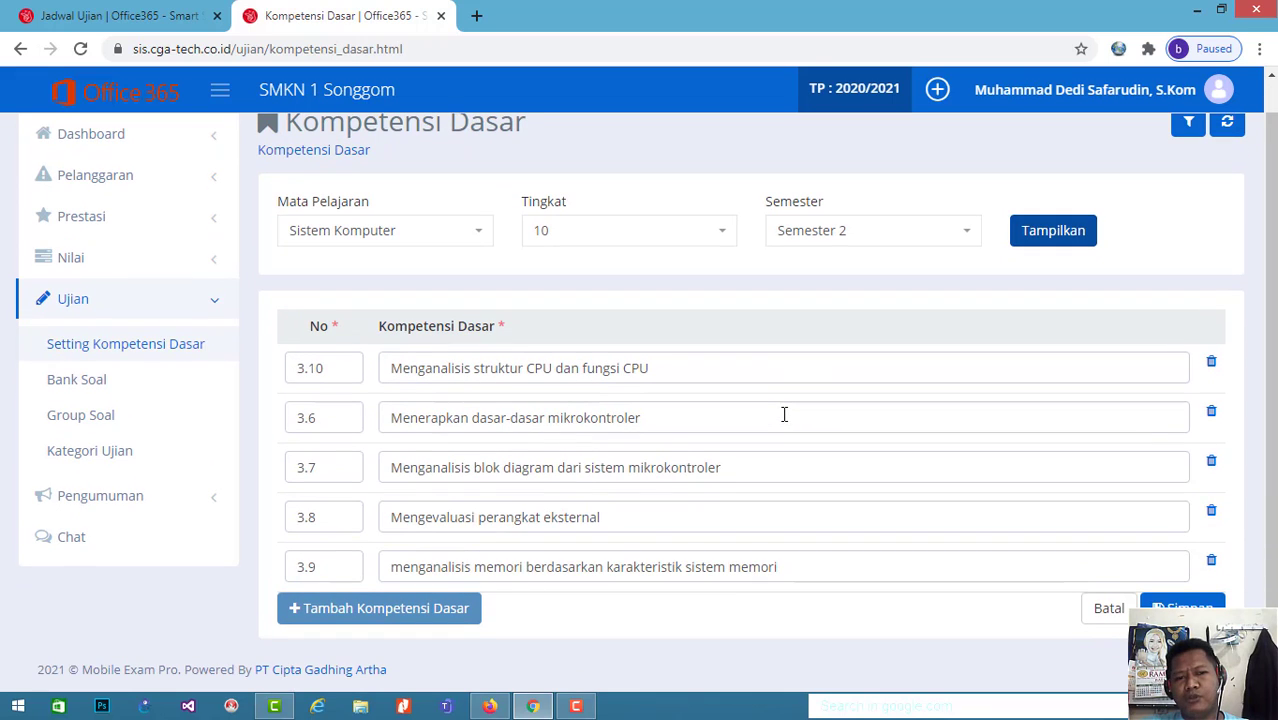
pyautogui.click(296, 612)
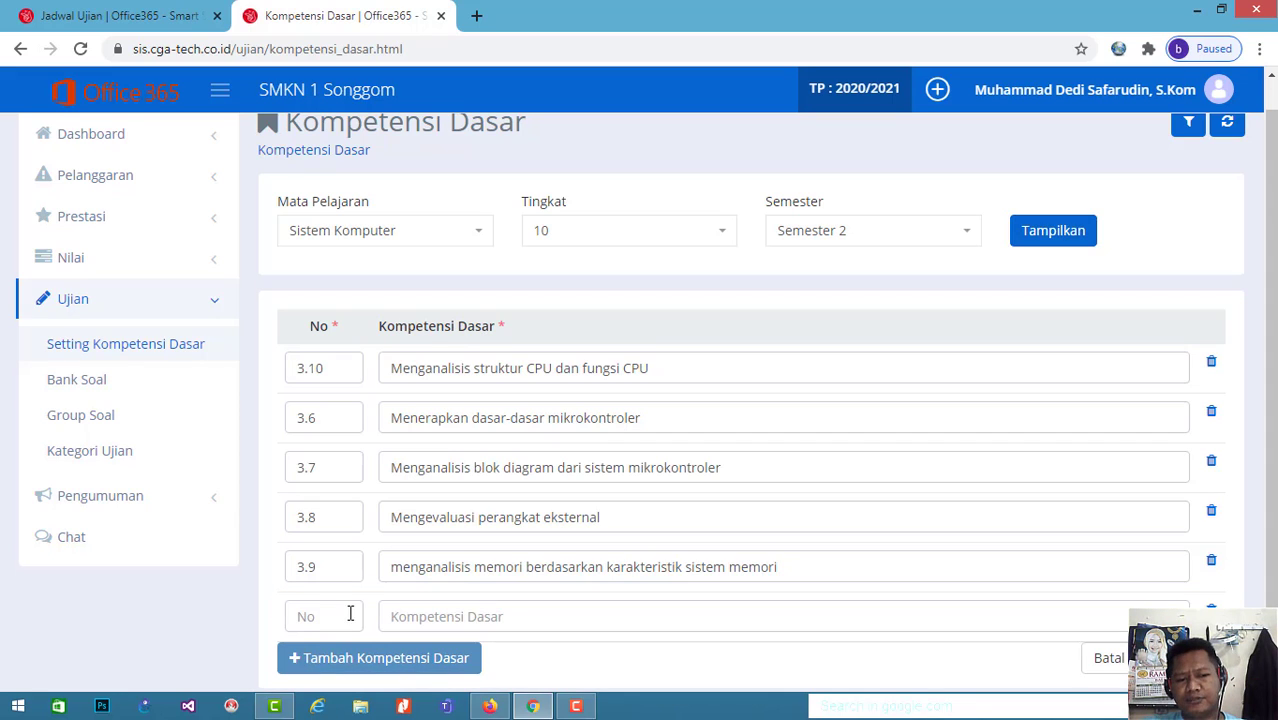
pyautogui.click(341, 617)
pyautogui.write('3.11')
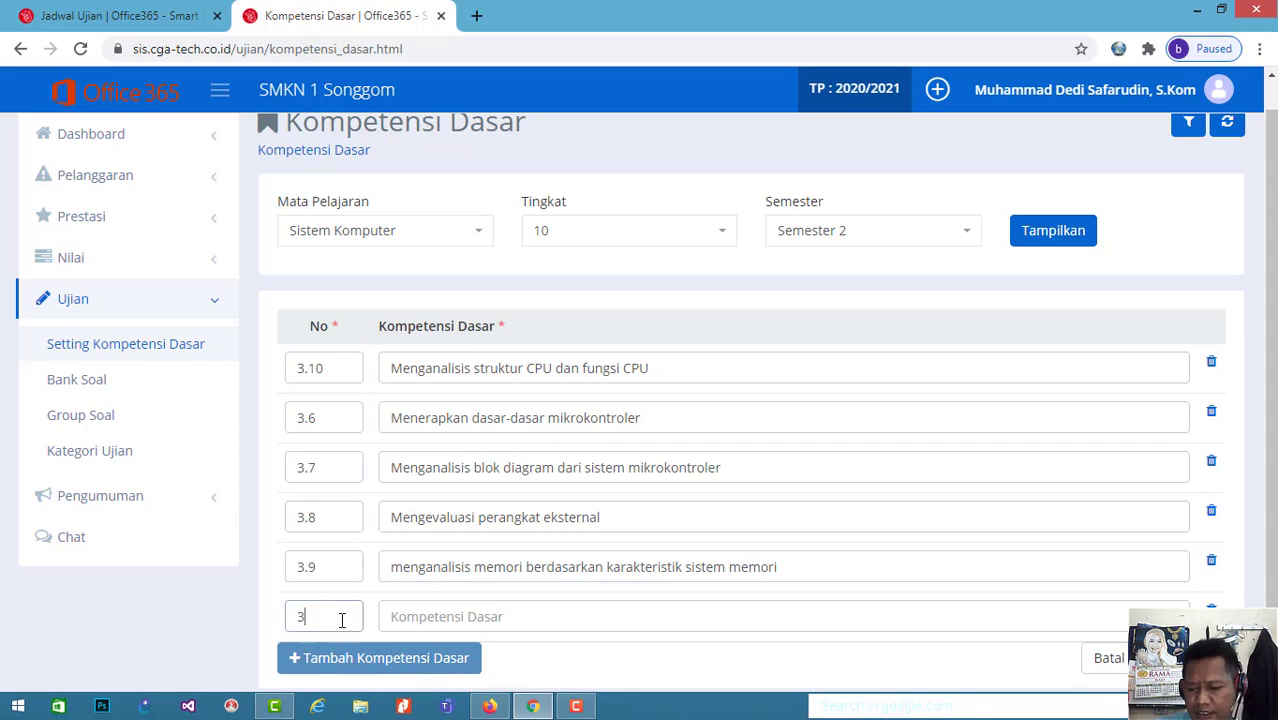
pyautogui.click(478, 610)
pyautogui.write('P')
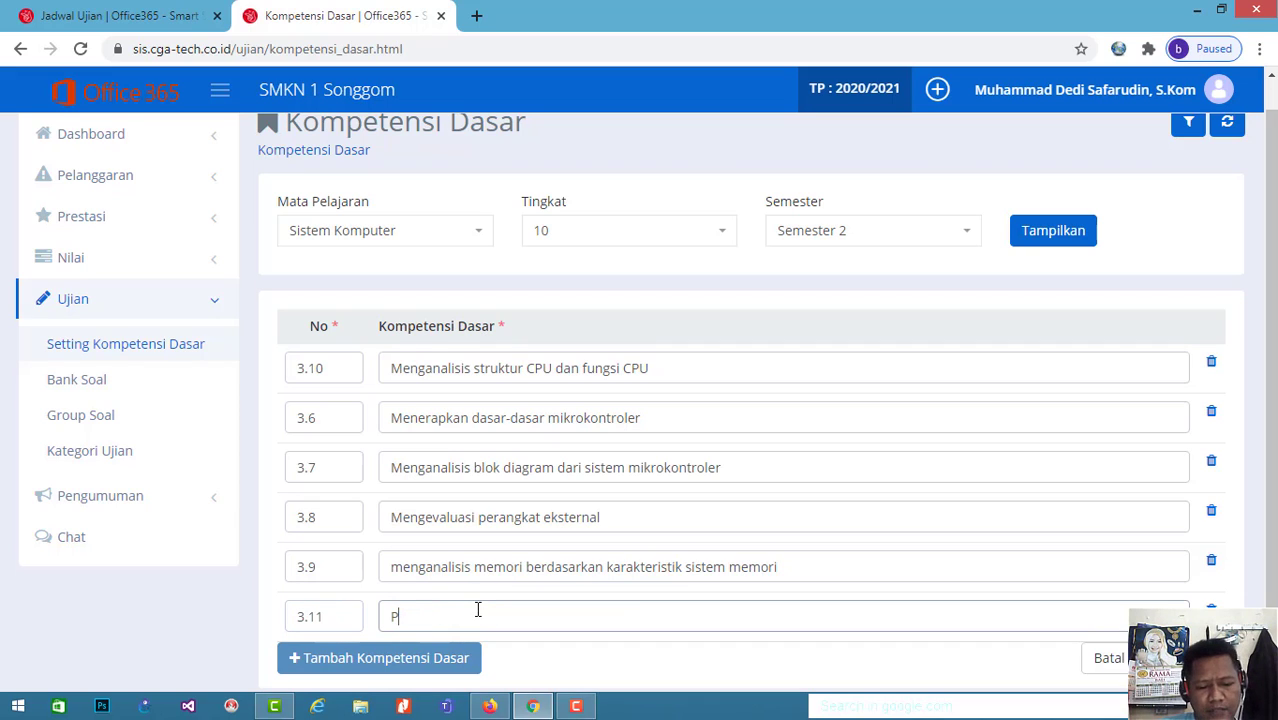
pyautogui.write('eriferal')
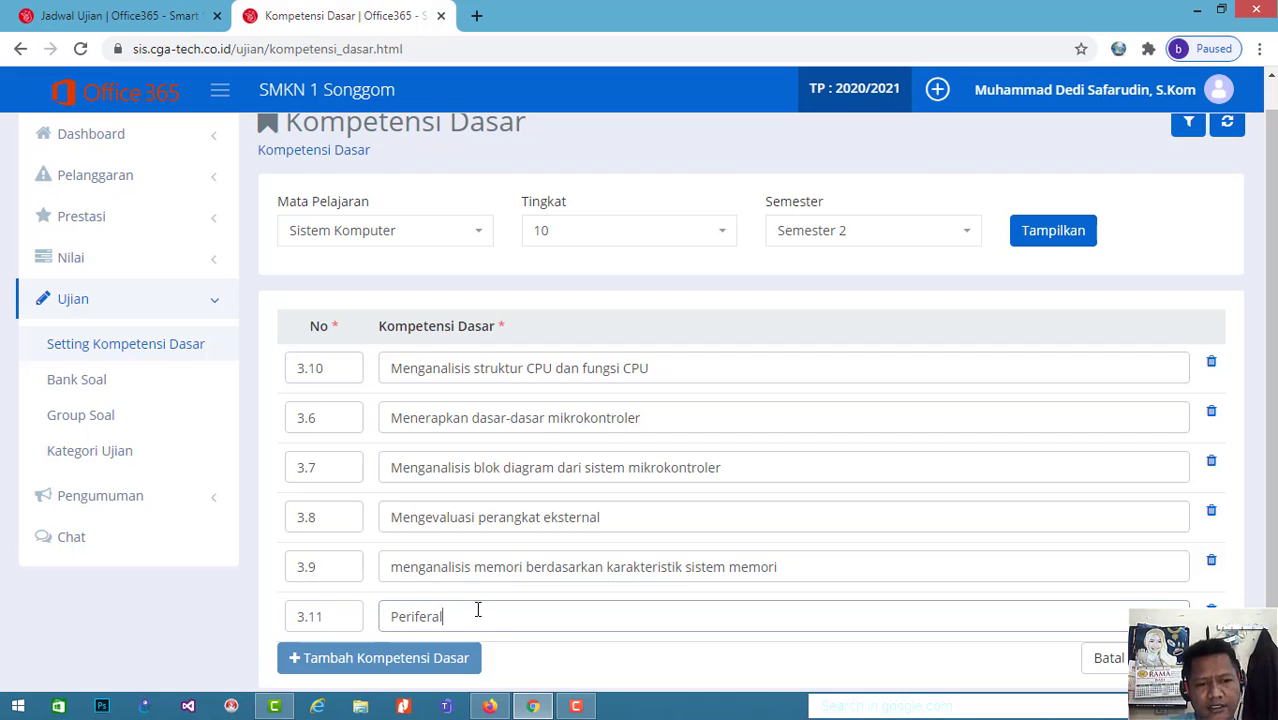
pyautogui.write(' Komputer')
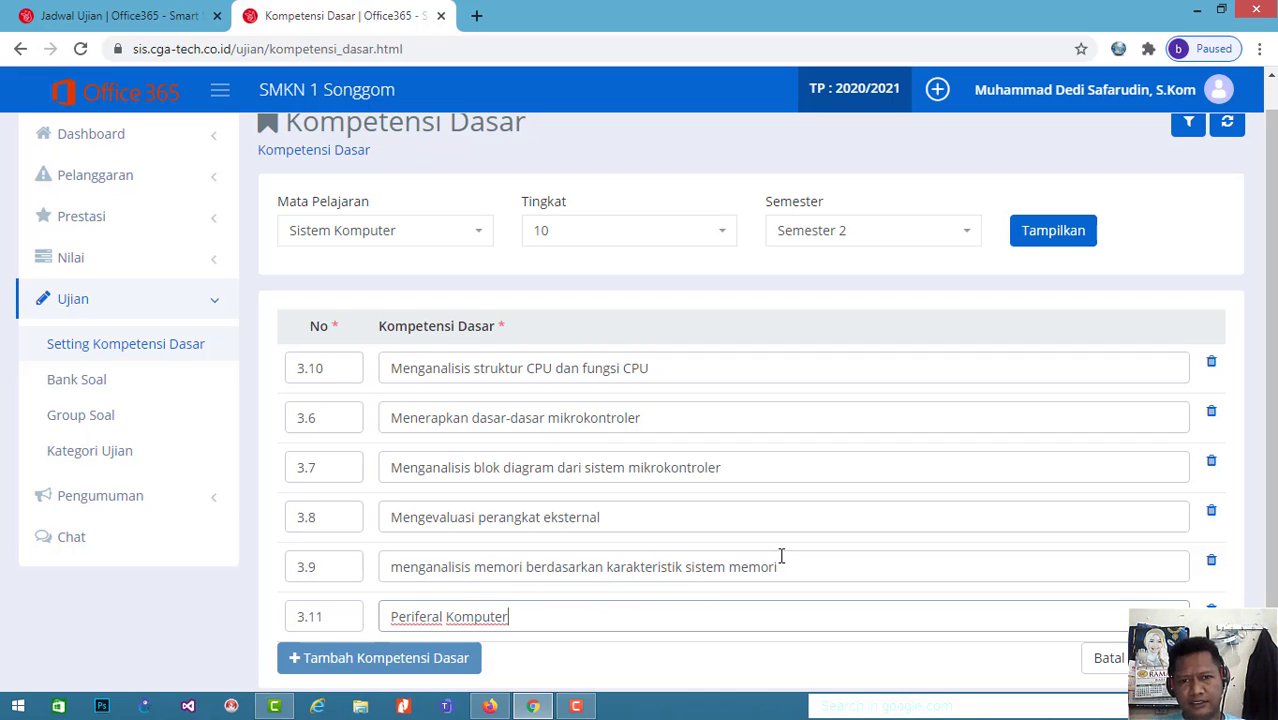
# - Save the updated competency list and review the six entries 3.6 to 3.11
pyautogui.scroll(-1, 903, 561)
pyautogui.click(1146, 600)
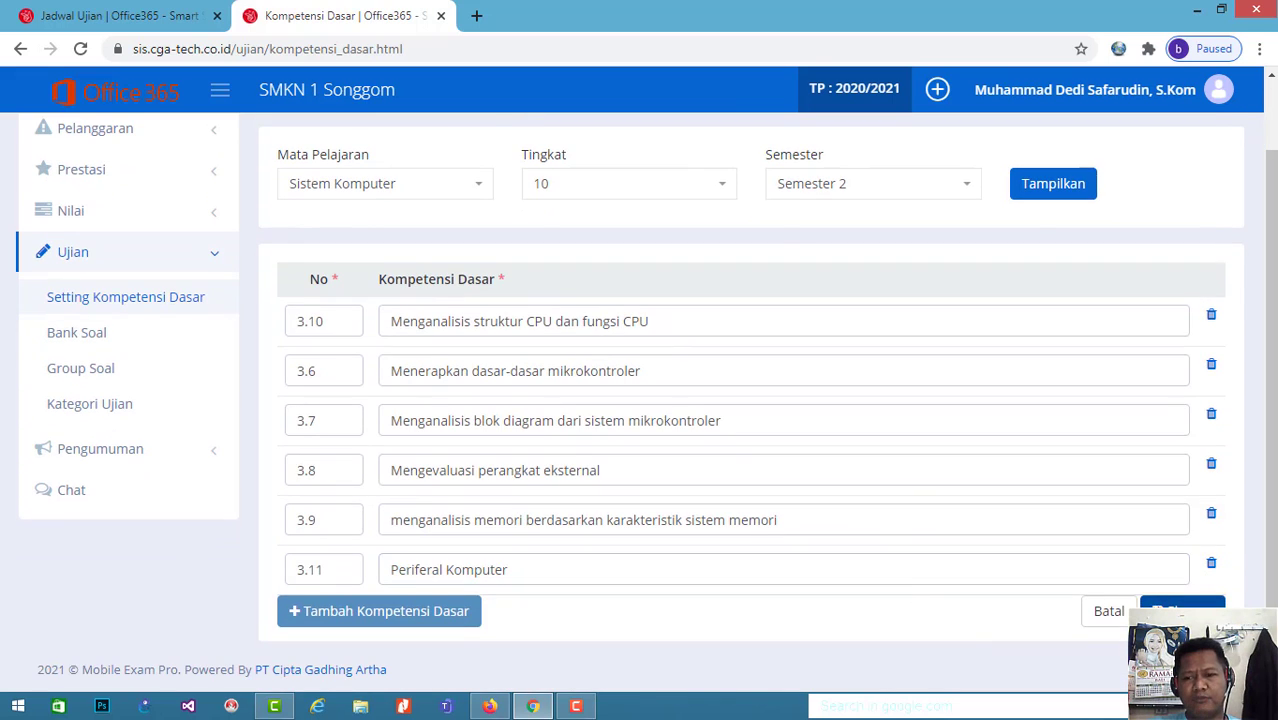
pyautogui.scroll(2, 1081, 459)
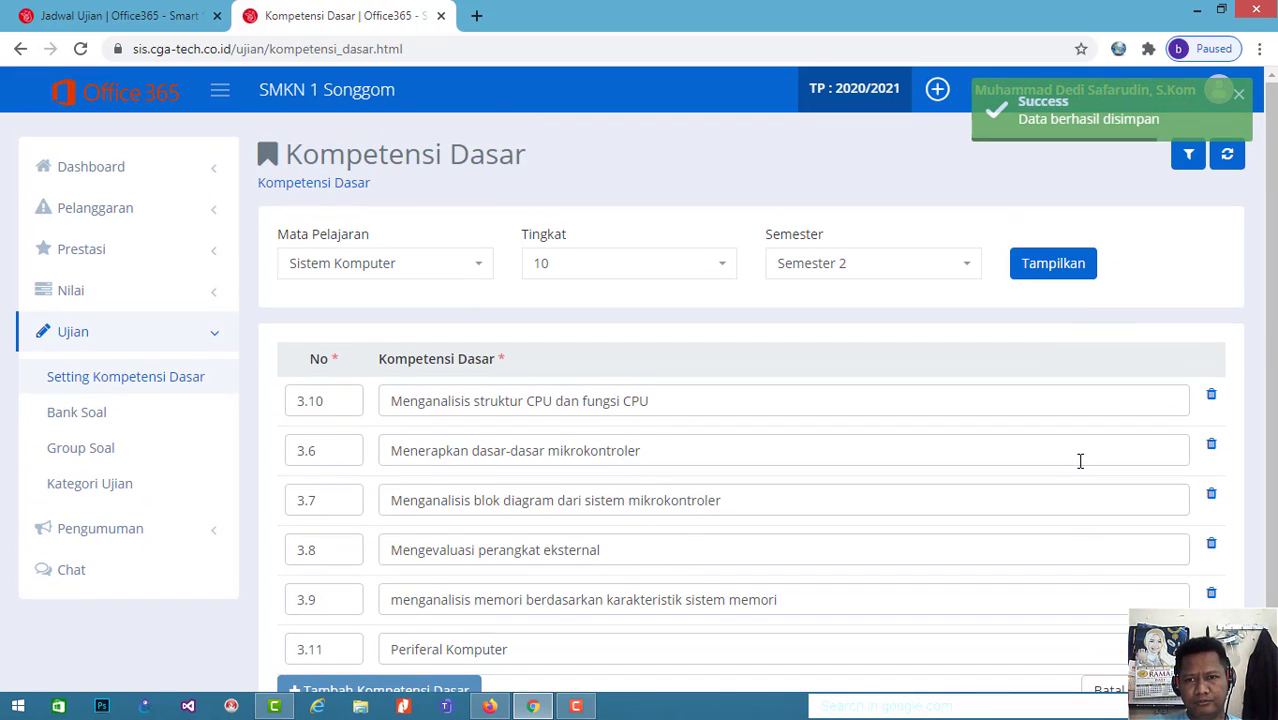
pyautogui.scroll(-2, 790, 340)
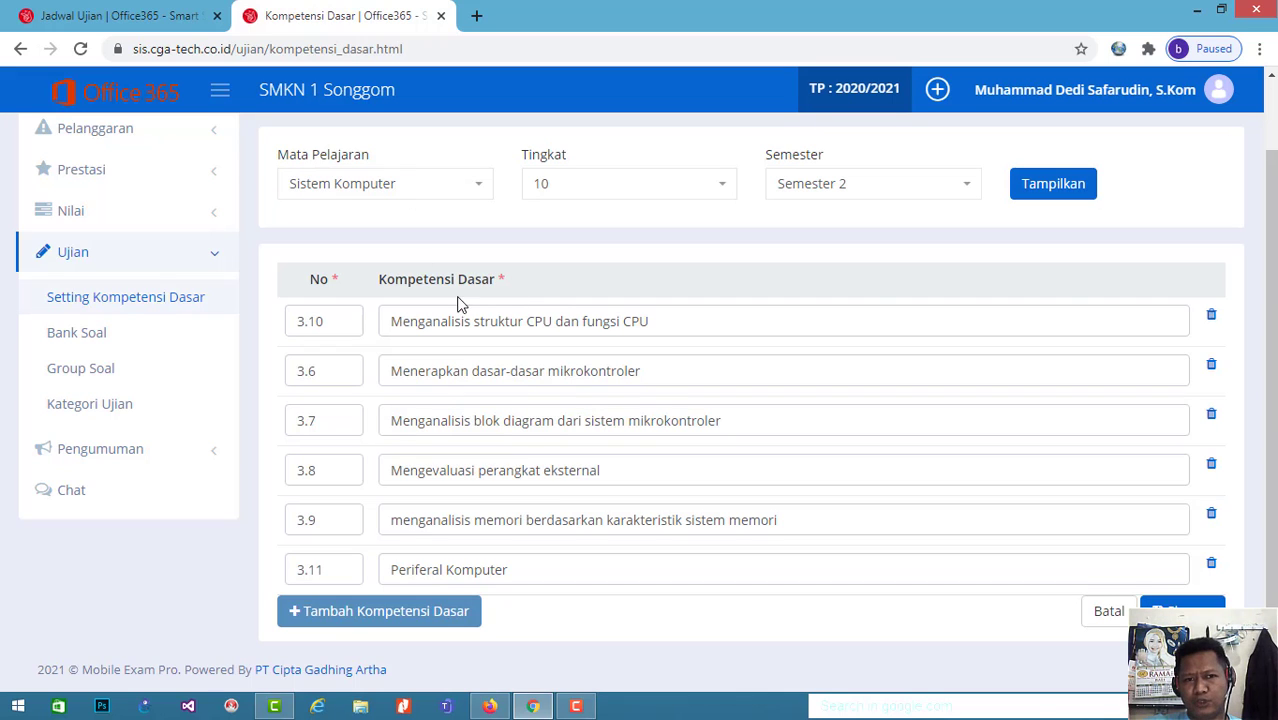
pyautogui.scroll(1, 600, 215)
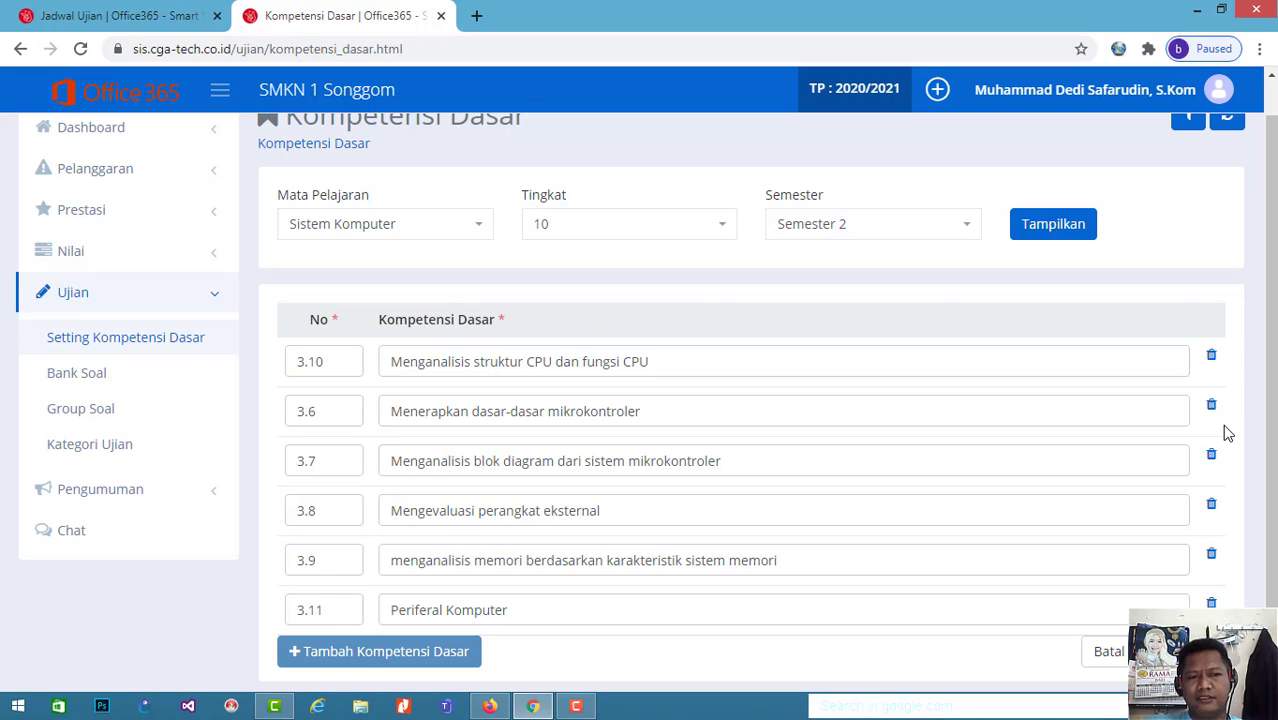
# - Go to Bank Soal and start a new question with Tambah Soal
pyautogui.click(77, 373)
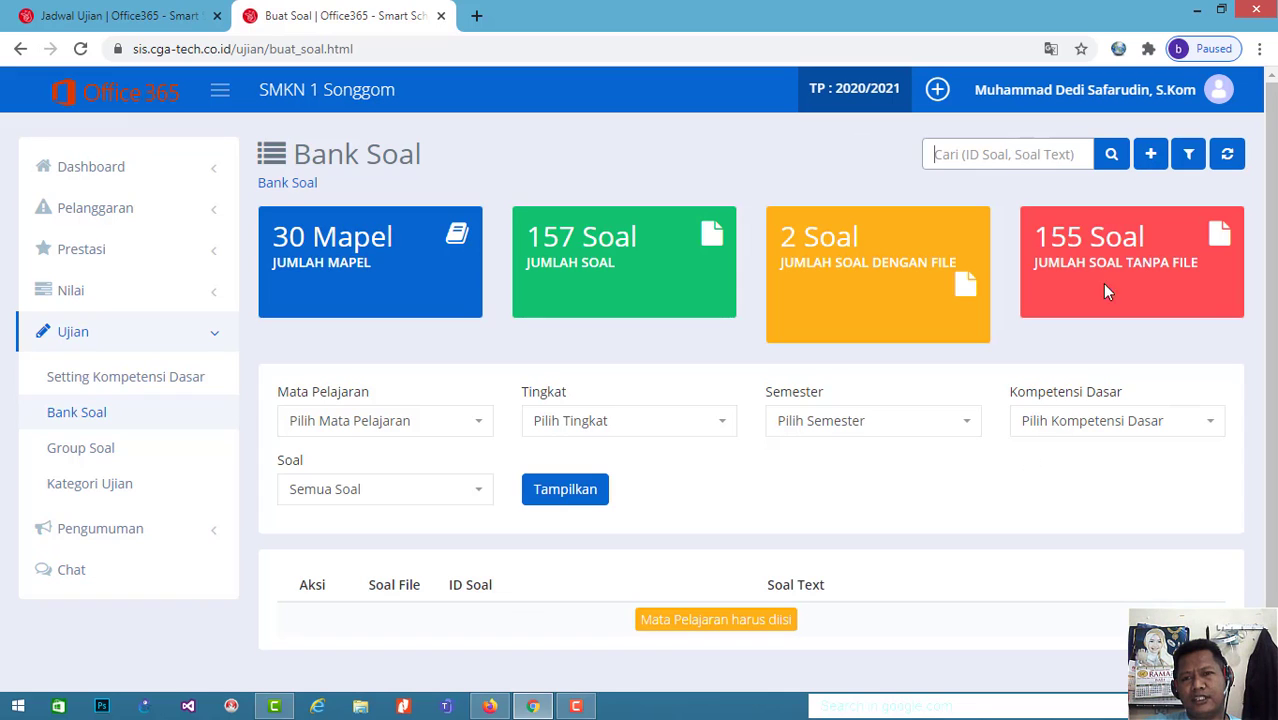
pyautogui.click(1151, 156)
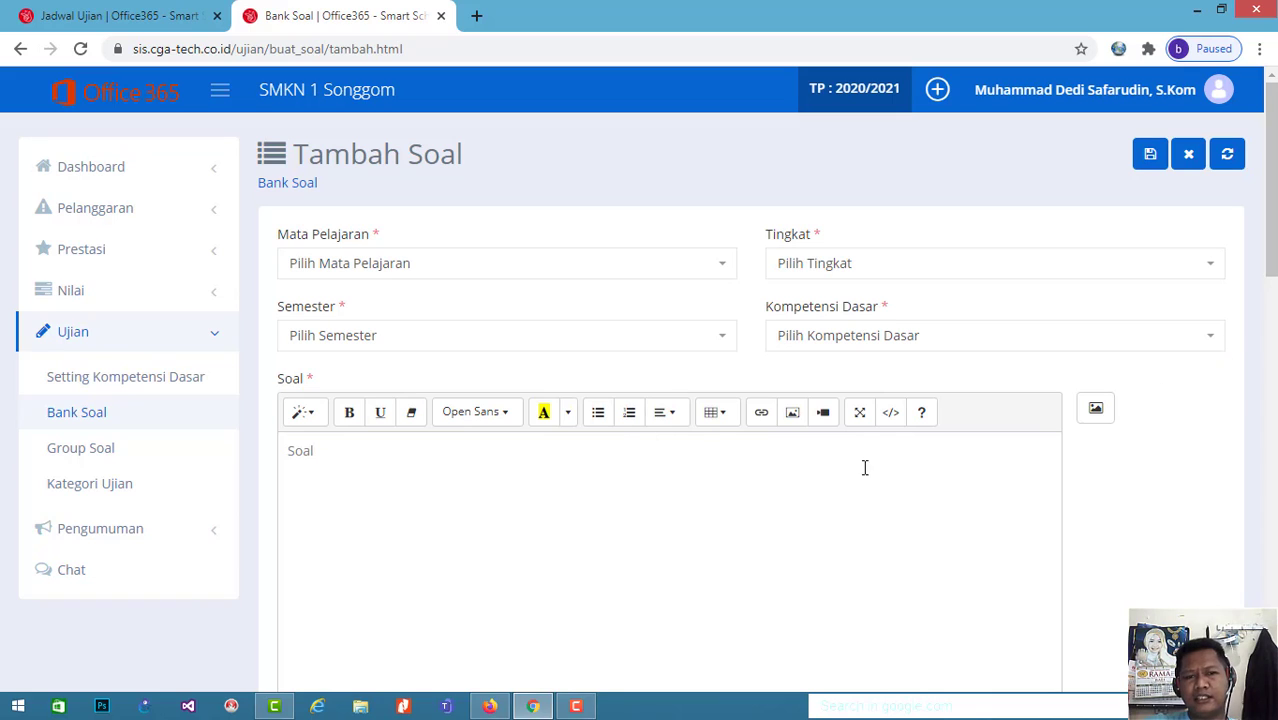
# - Set the question to Sistem Komputer, Tingkat 10, Semester 2, Kompetensi Dasar 3.6
pyautogui.click(577, 268)
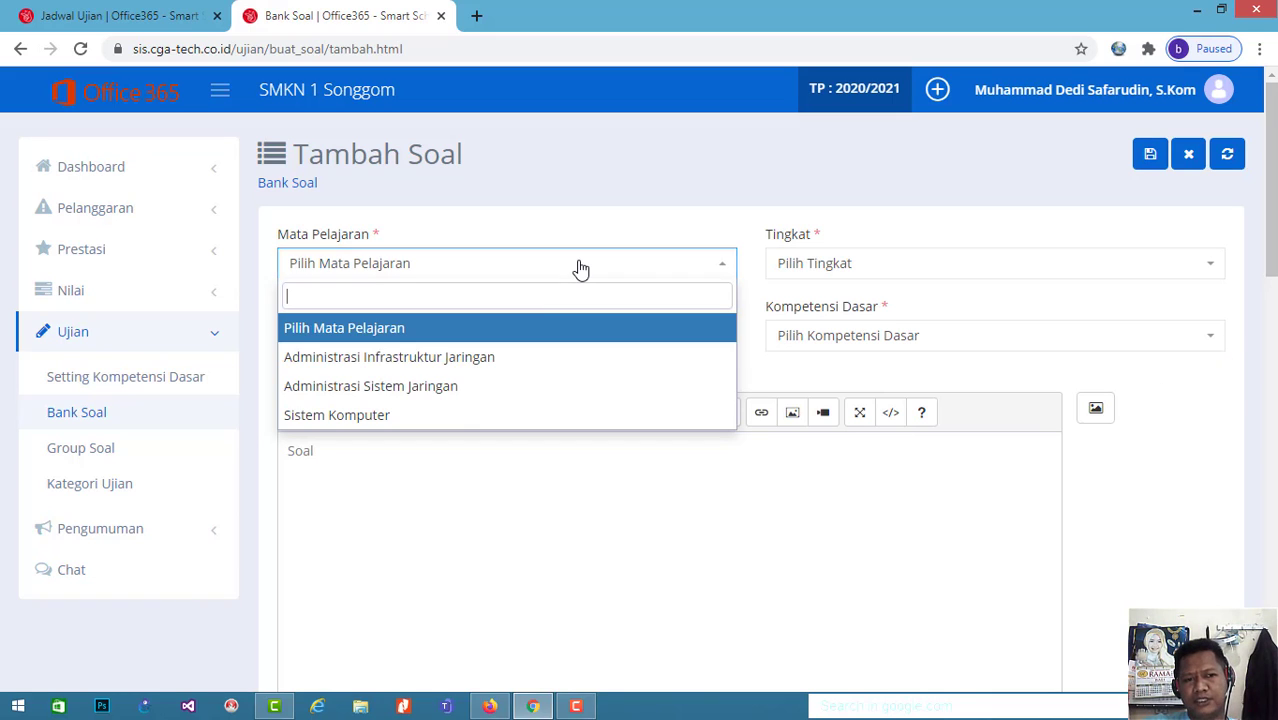
pyautogui.click(462, 415)
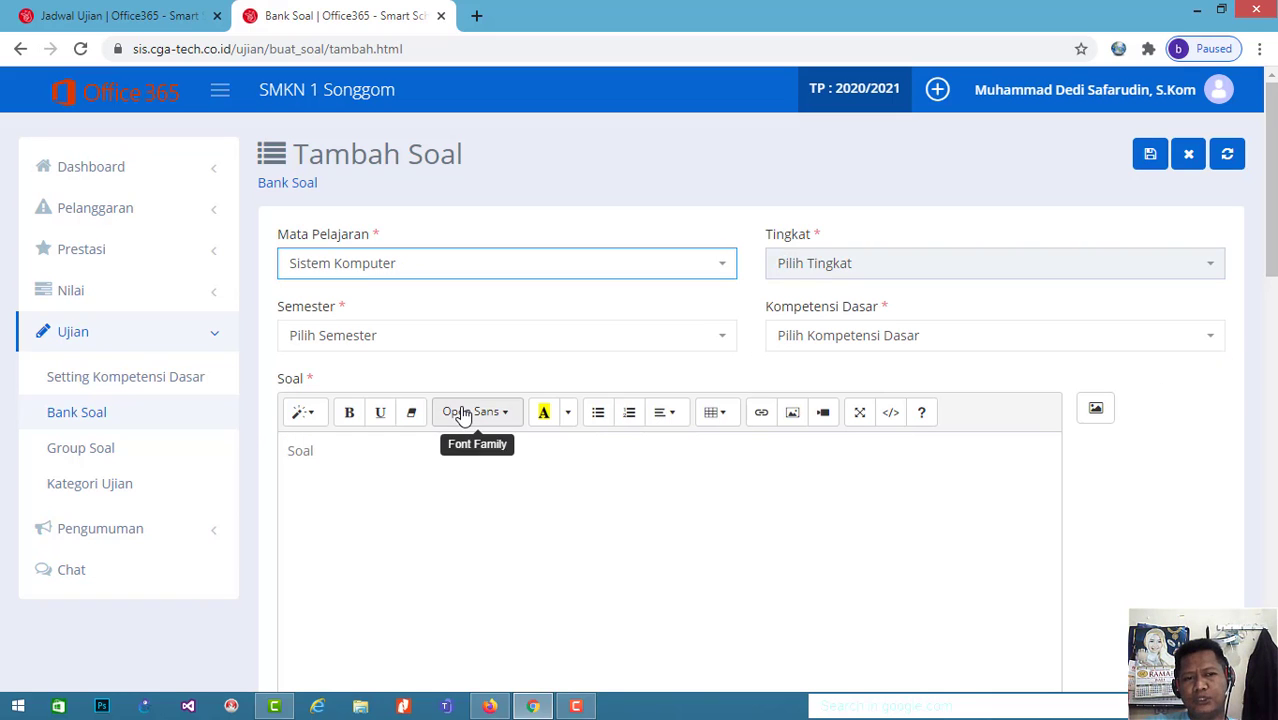
pyautogui.click(979, 268)
pyautogui.click(846, 364)
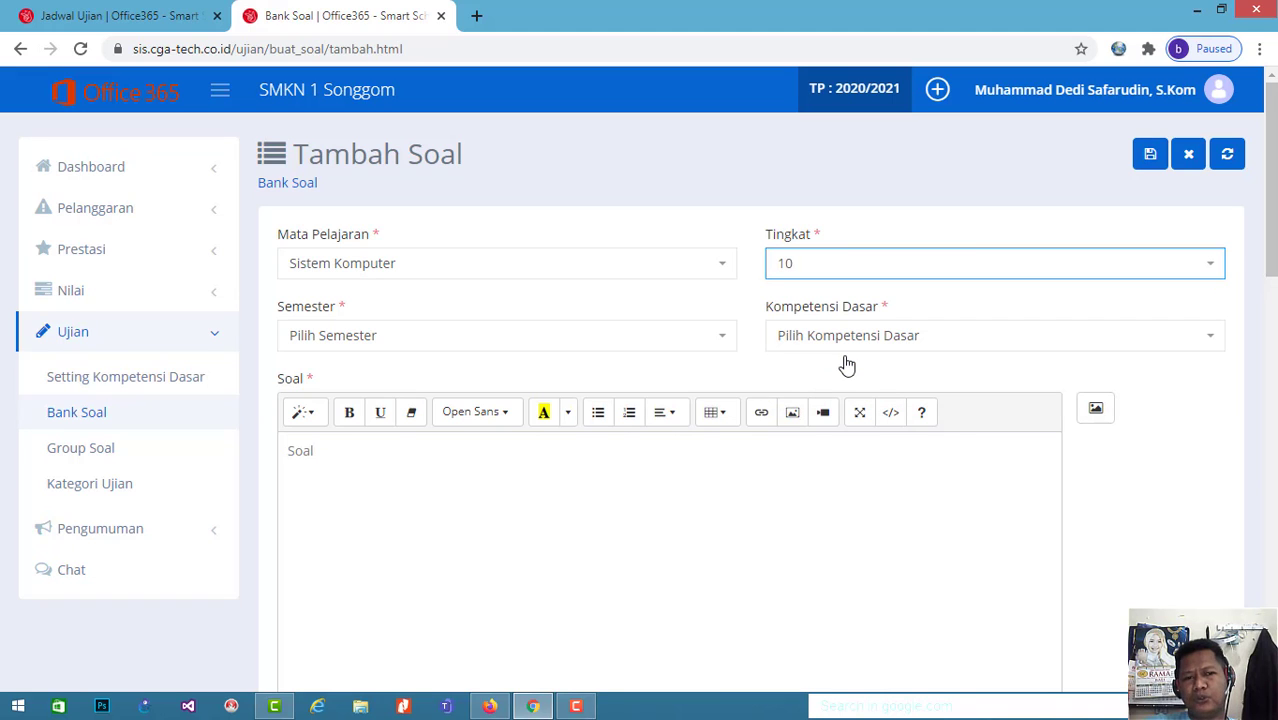
pyautogui.click(724, 338)
pyautogui.click(631, 424)
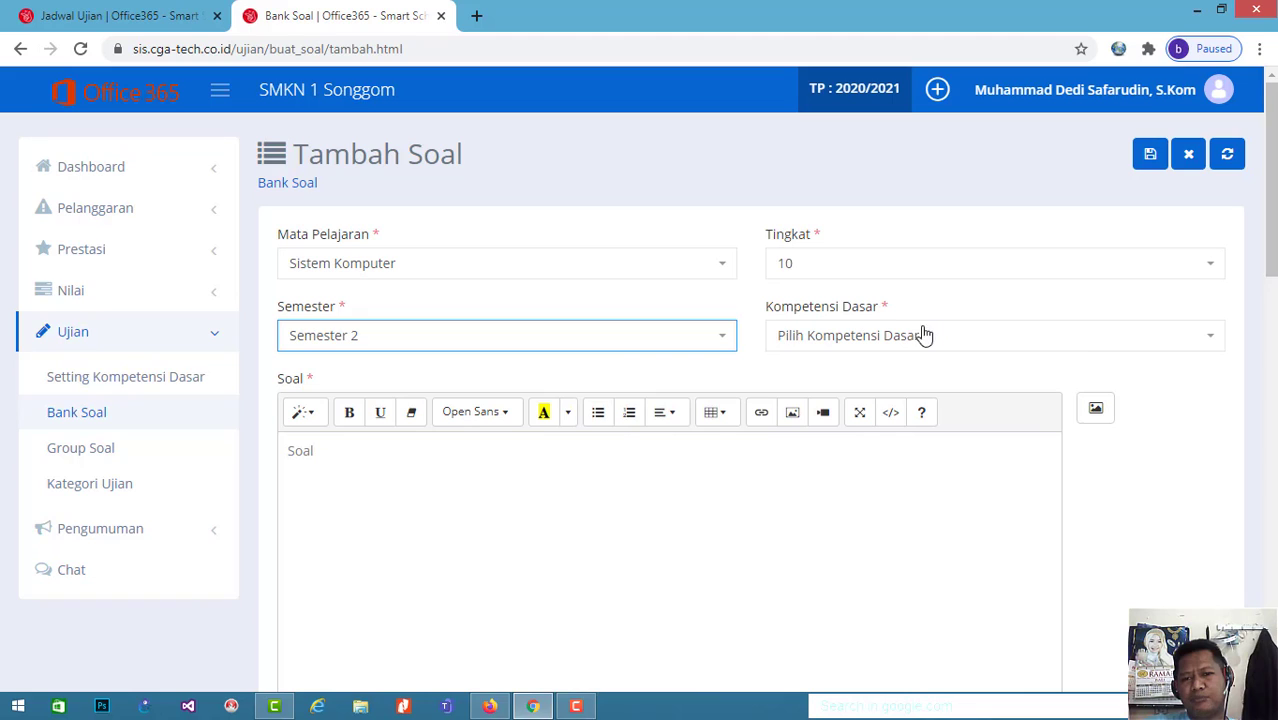
pyautogui.click(1111, 344)
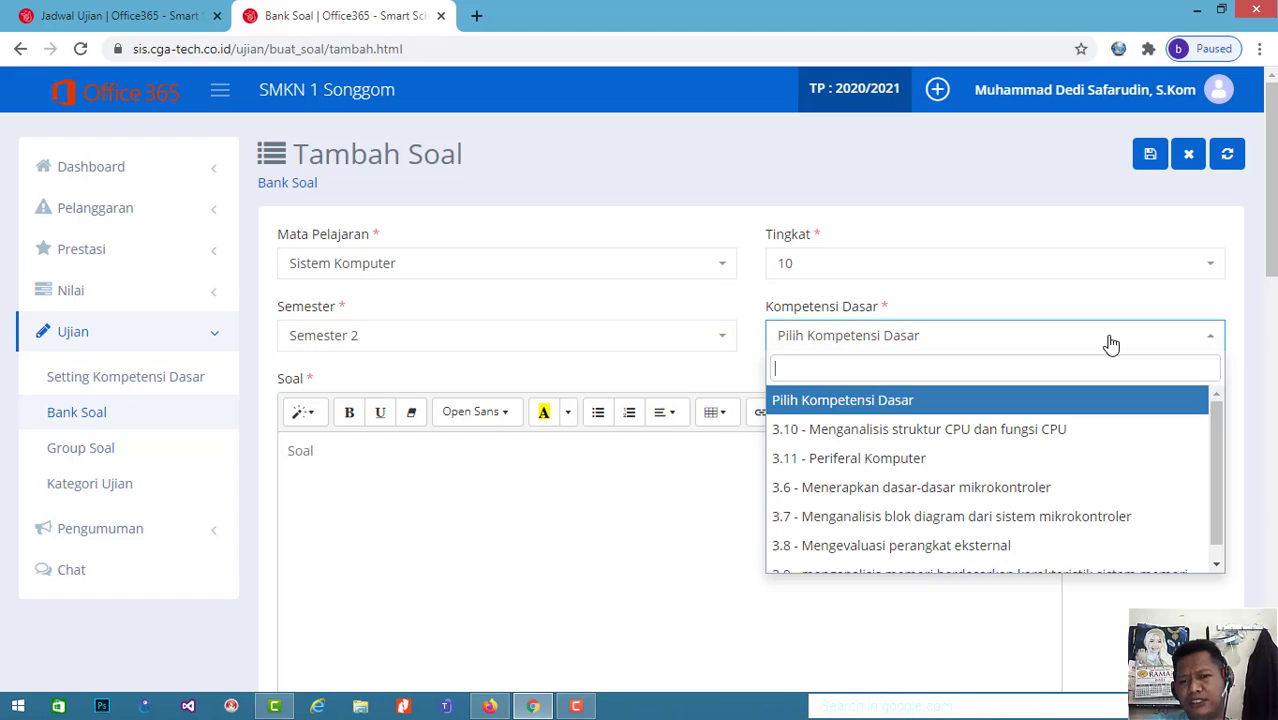
pyautogui.click(985, 489)
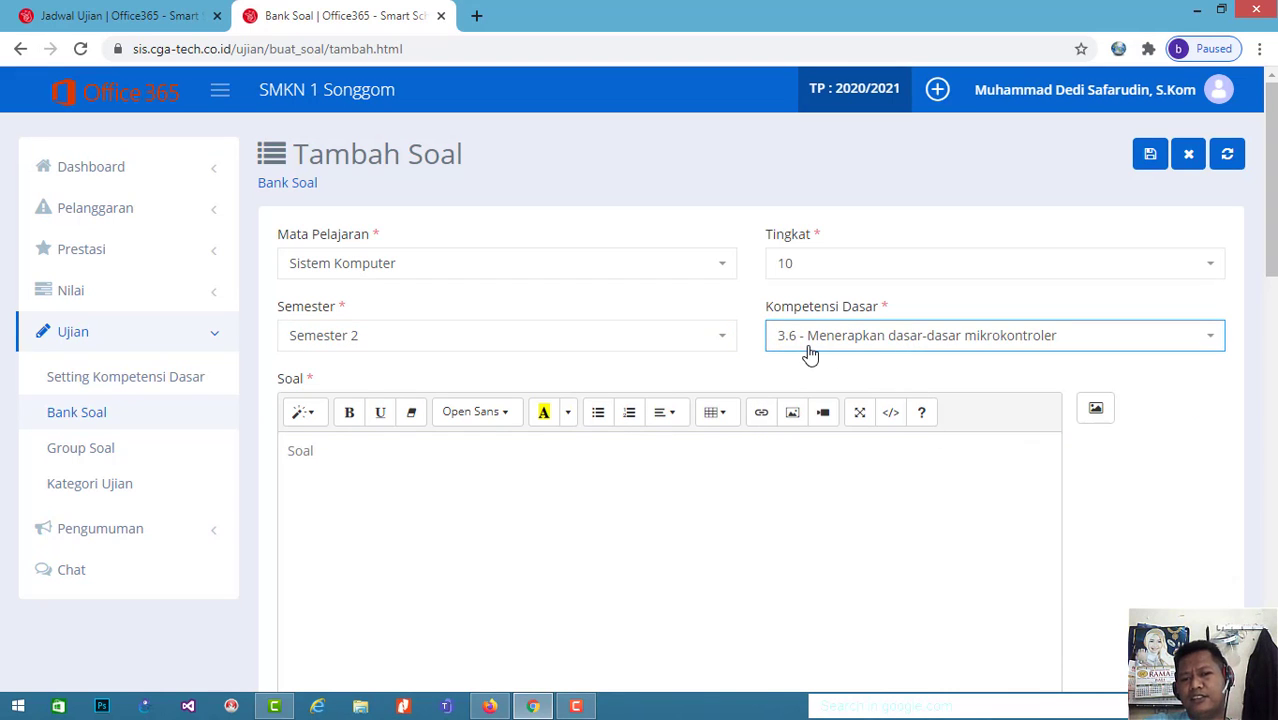
# - Enter 'Latihan' as the question text
pyautogui.click(493, 478)
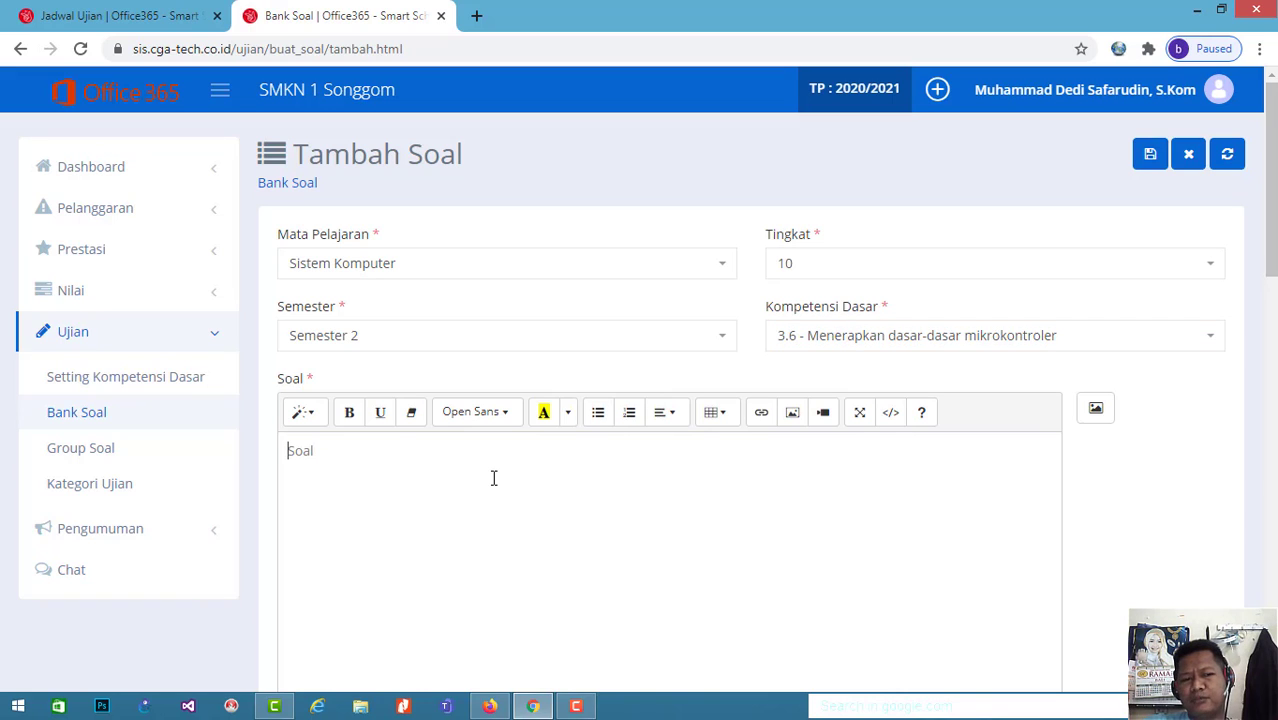
pyautogui.write('Latihan')
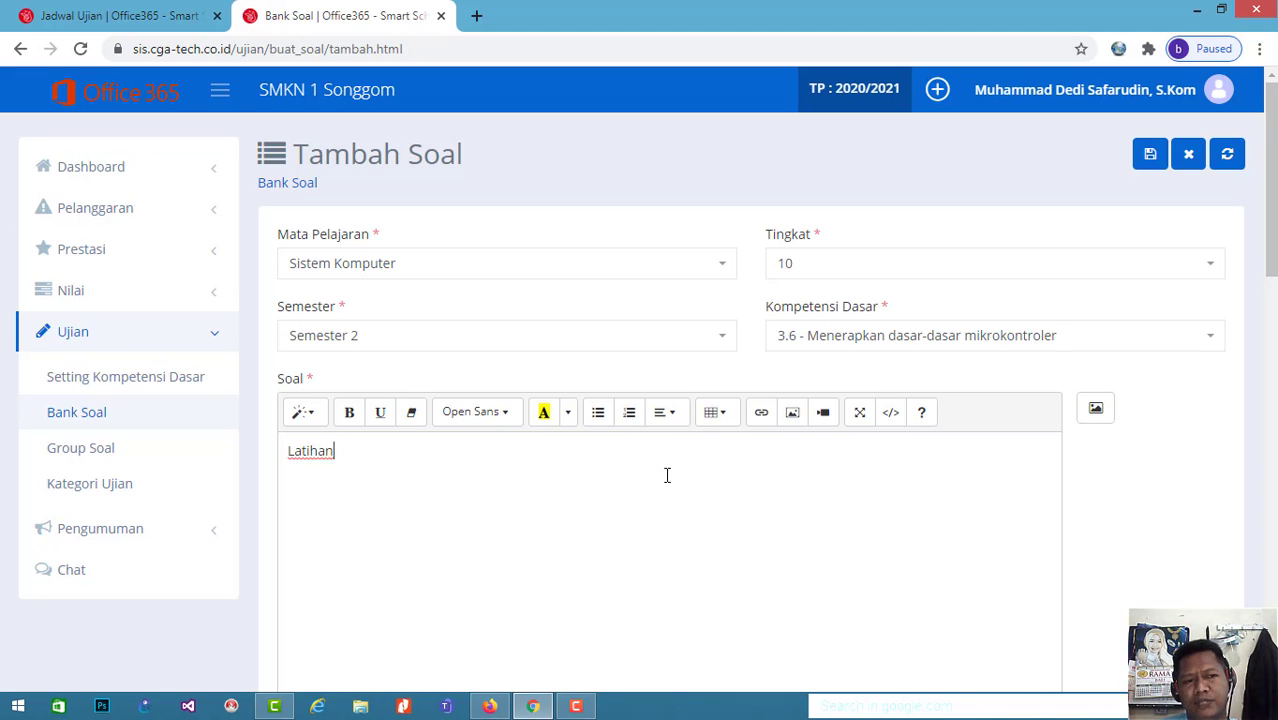
pyautogui.scroll(-1, 708, 506)
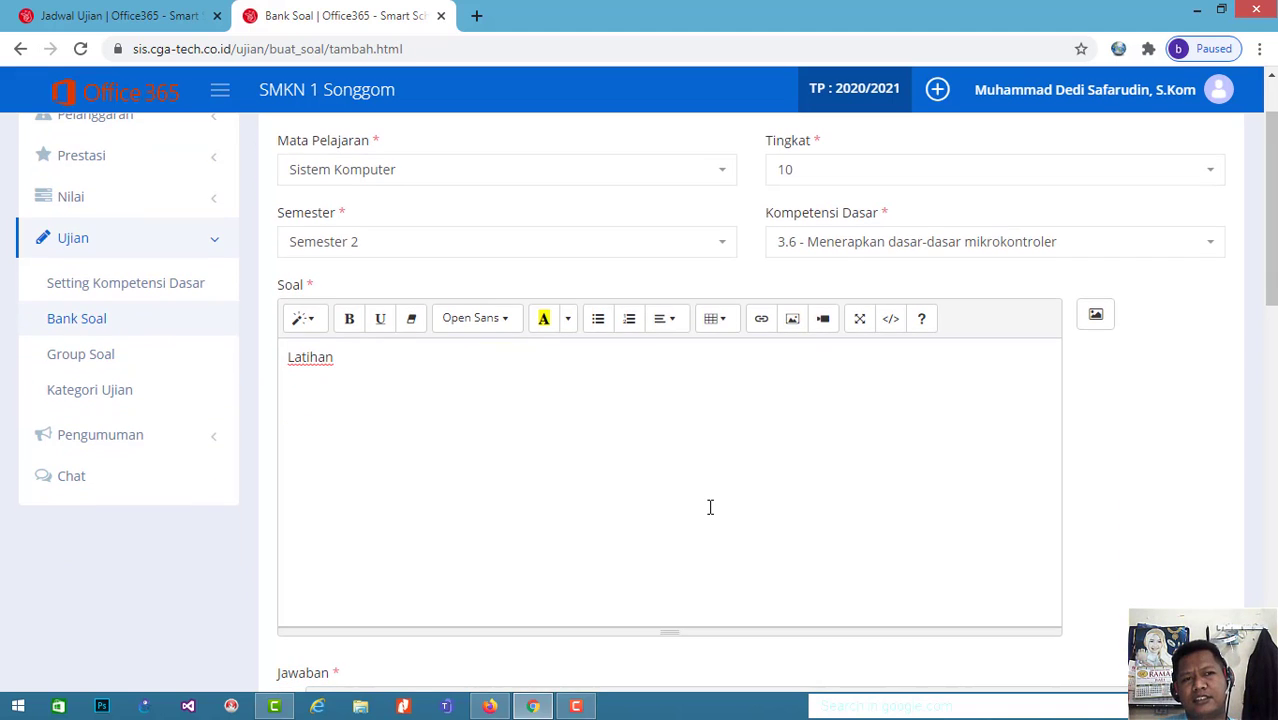
pyautogui.scroll(1, 709, 507)
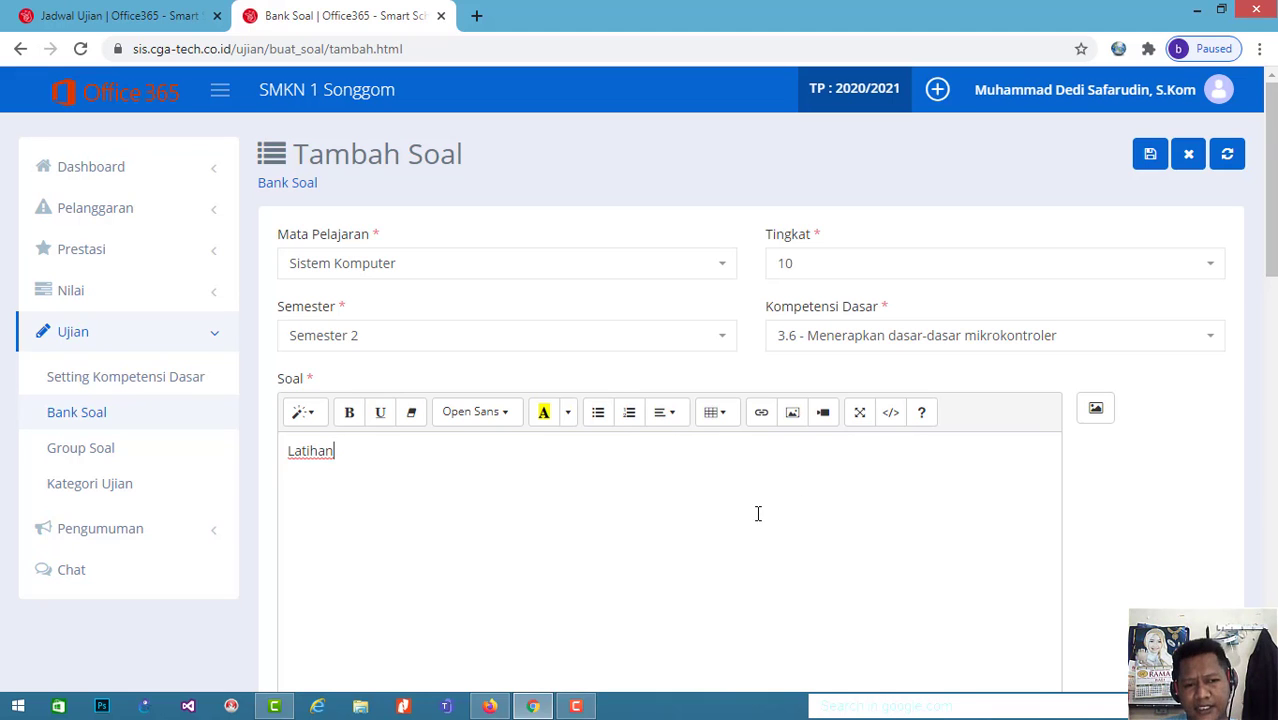
# - Fill the five answer choices with '1', '2', '3', '4' and '5'
pyautogui.scroll(-4, 406, 523)
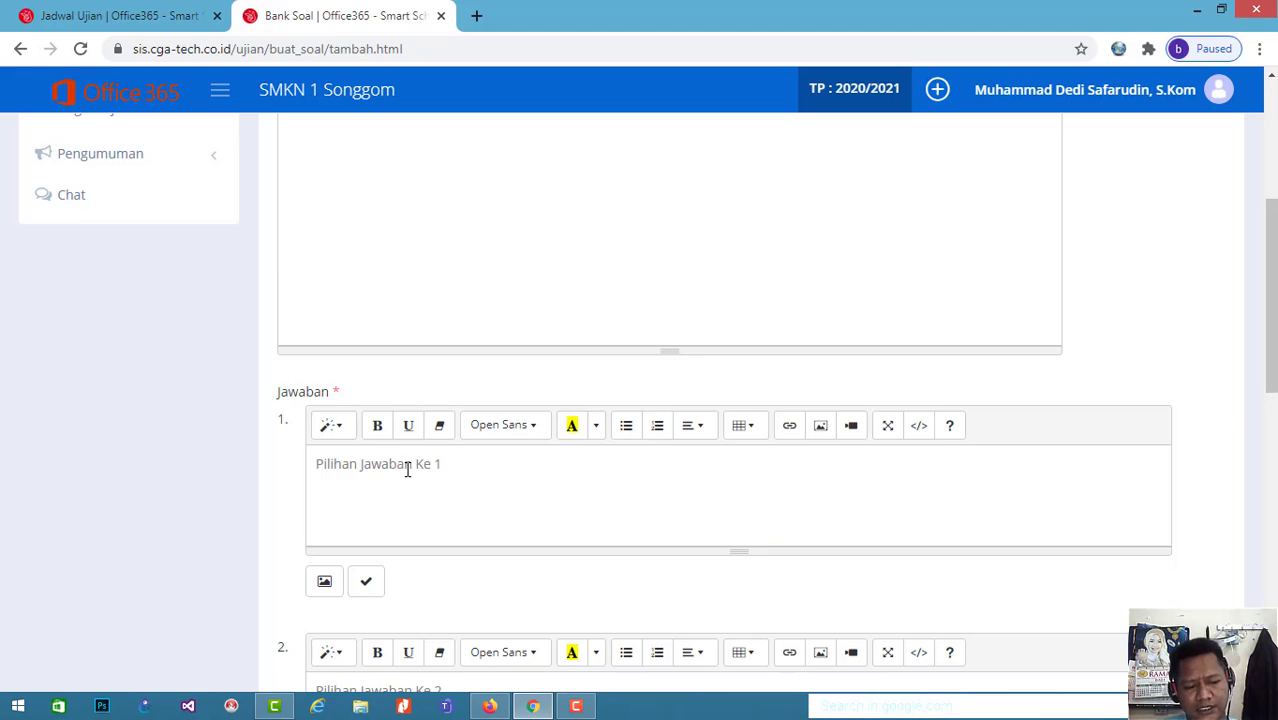
pyautogui.click(407, 470)
pyautogui.write('1')
pyautogui.scroll(-4, 428, 547)
pyautogui.click(397, 348)
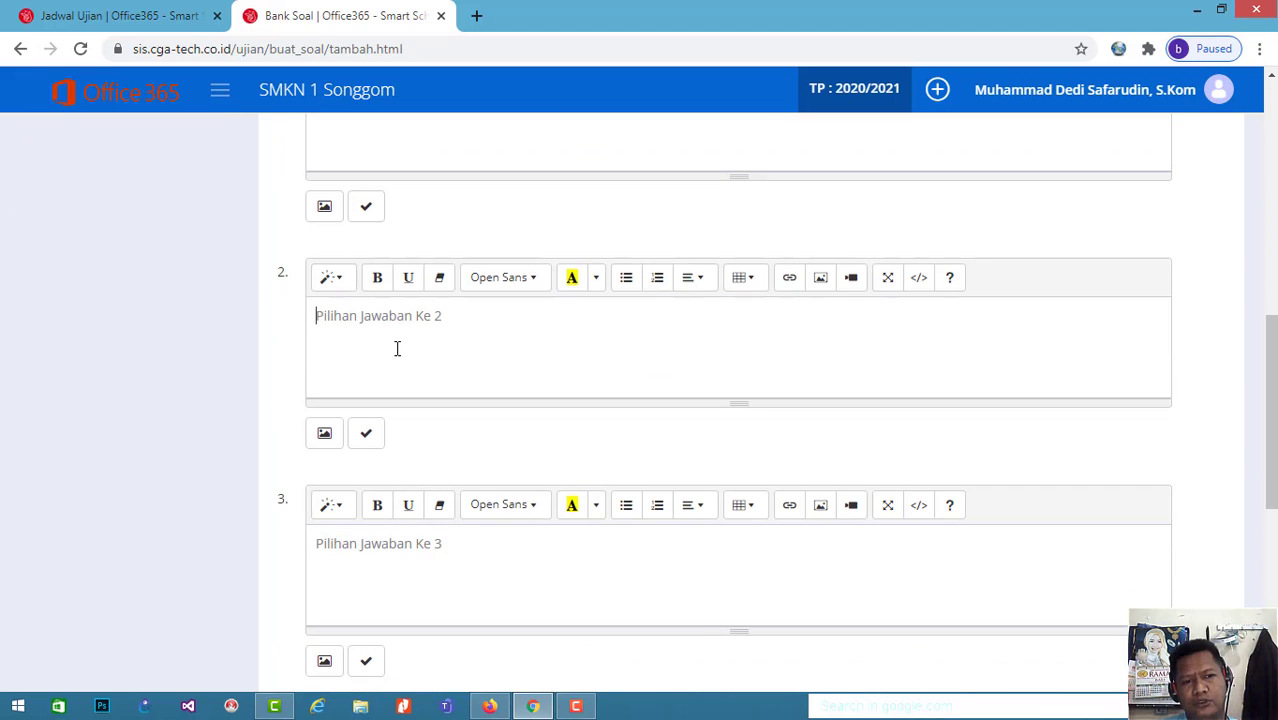
pyautogui.write('2')
pyautogui.scroll(-1, 405, 508)
pyautogui.click(385, 471)
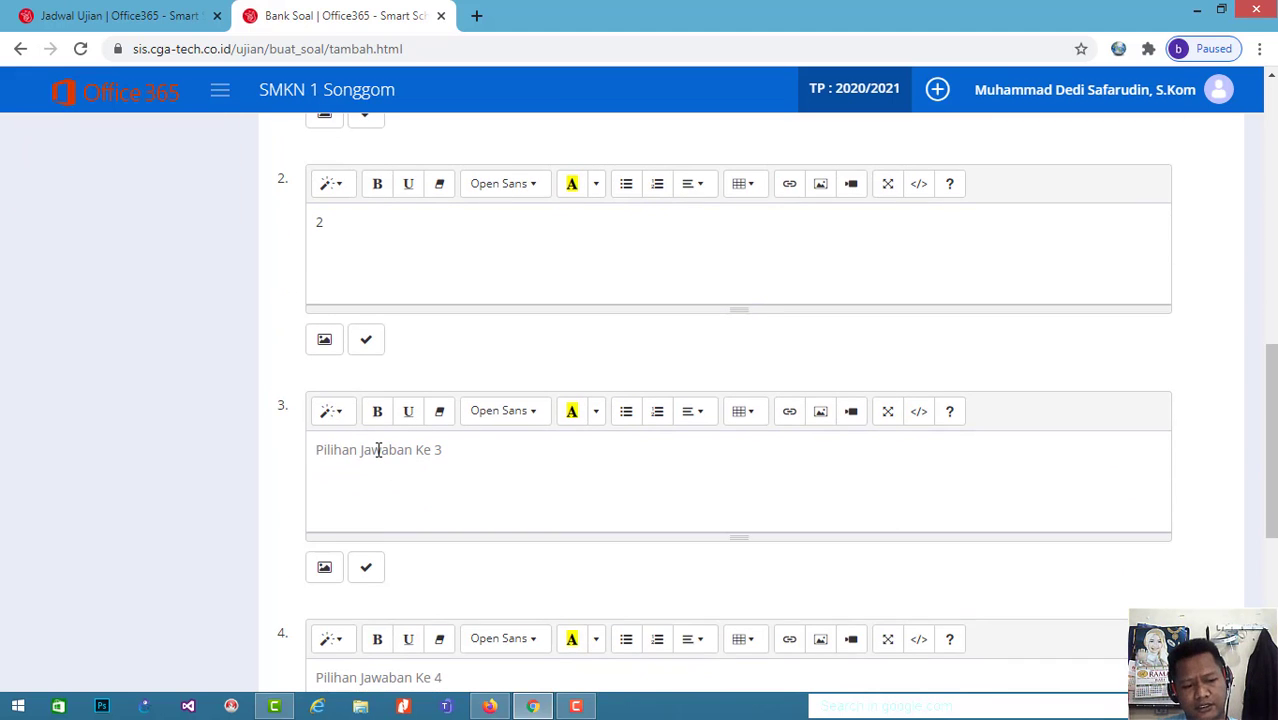
pyautogui.write('3')
pyautogui.scroll(-3, 381, 517)
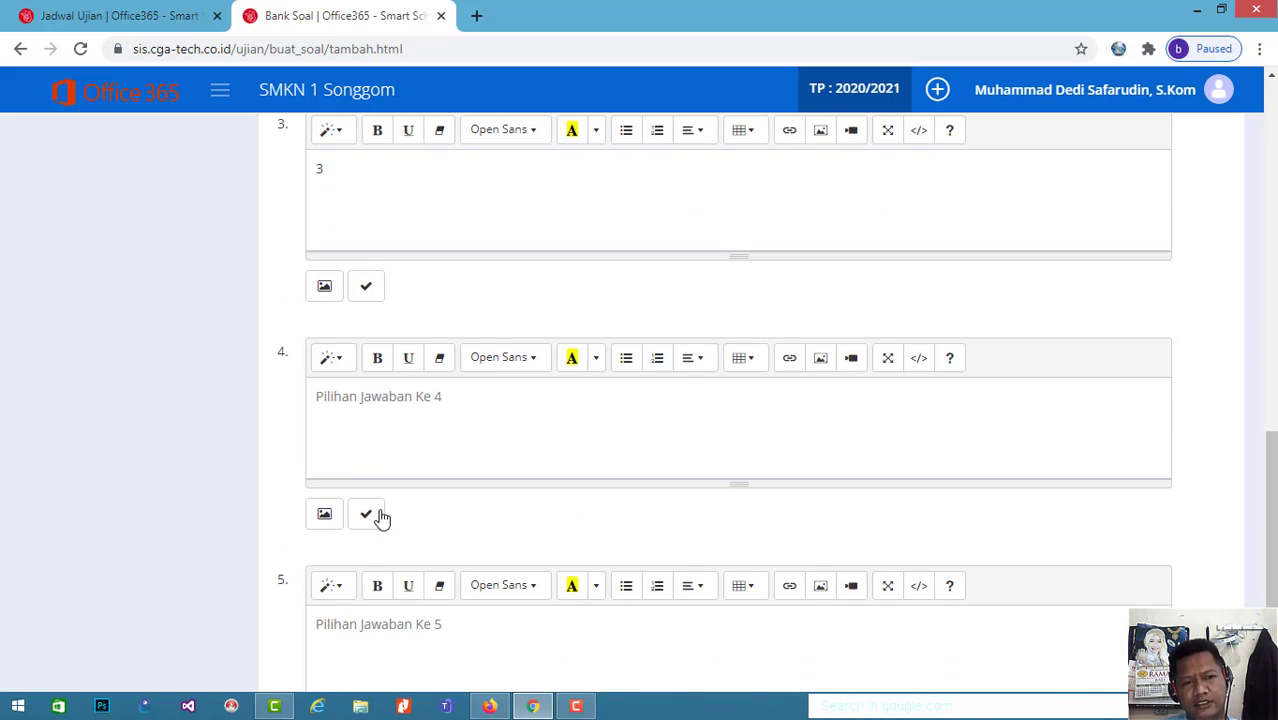
pyautogui.click(372, 401)
pyautogui.write('4')
pyautogui.scroll(-2, 401, 512)
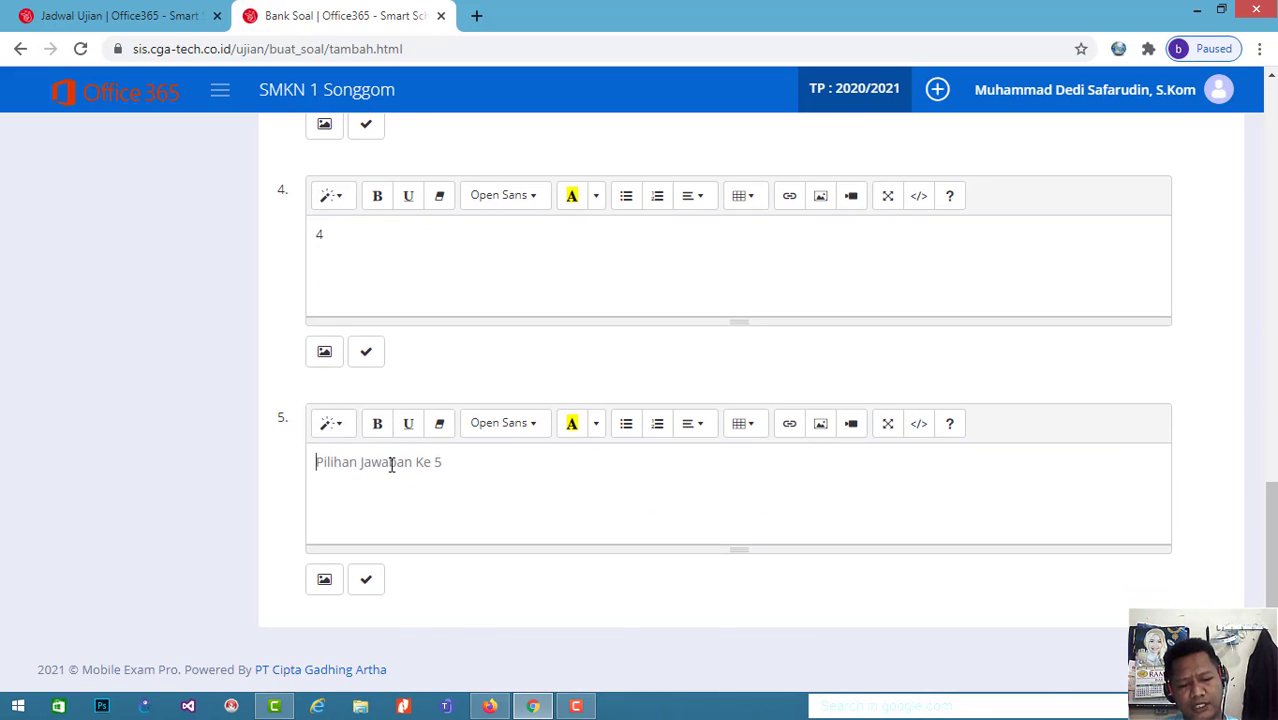
pyautogui.write('5')
# - Mark answer 3 as correct and save the question
pyautogui.scroll(12, 513, 479)
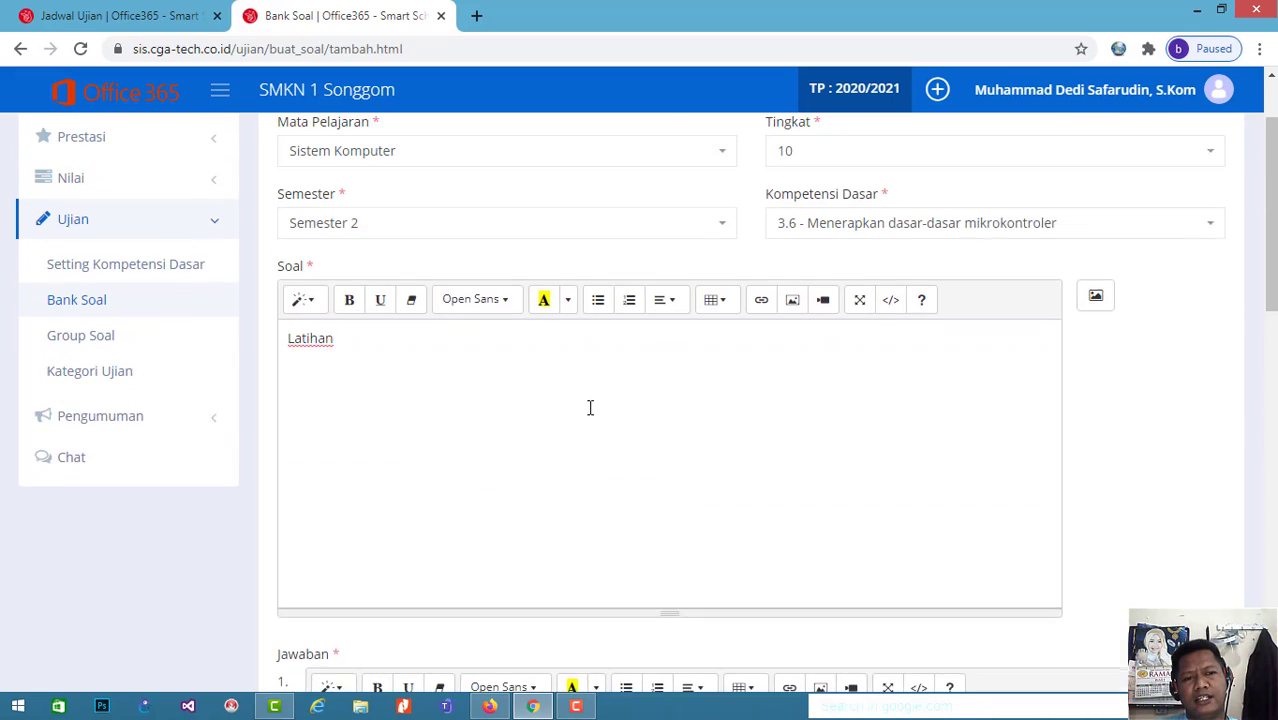
pyautogui.scroll(-4, 630, 449)
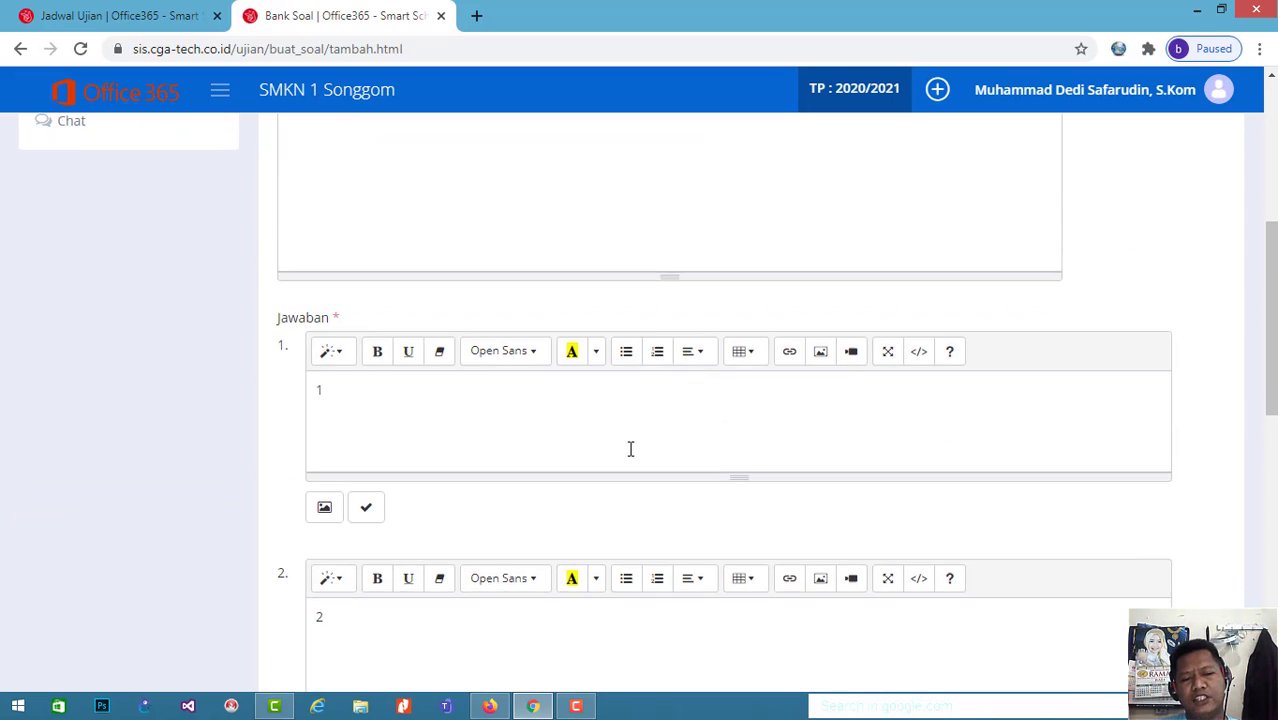
pyautogui.scroll(-5, 630, 449)
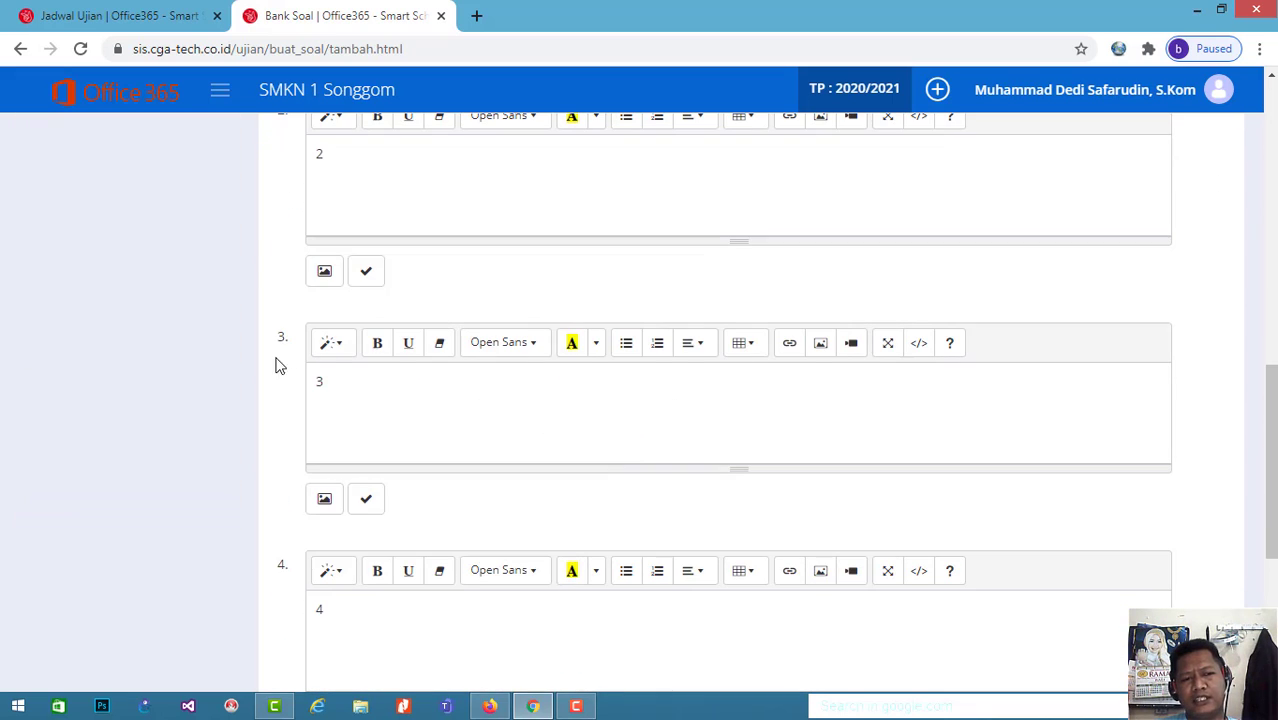
pyautogui.click(366, 502)
pyautogui.scroll(10, 1006, 415)
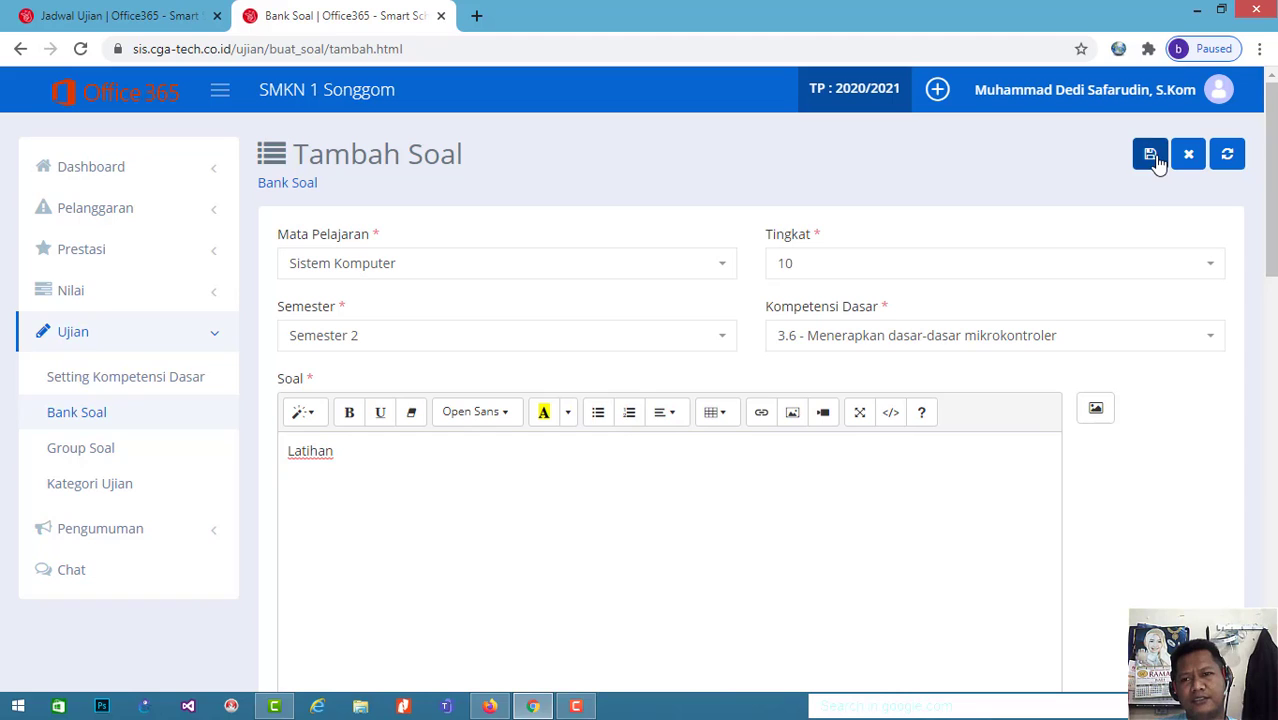
pyautogui.click(1156, 160)
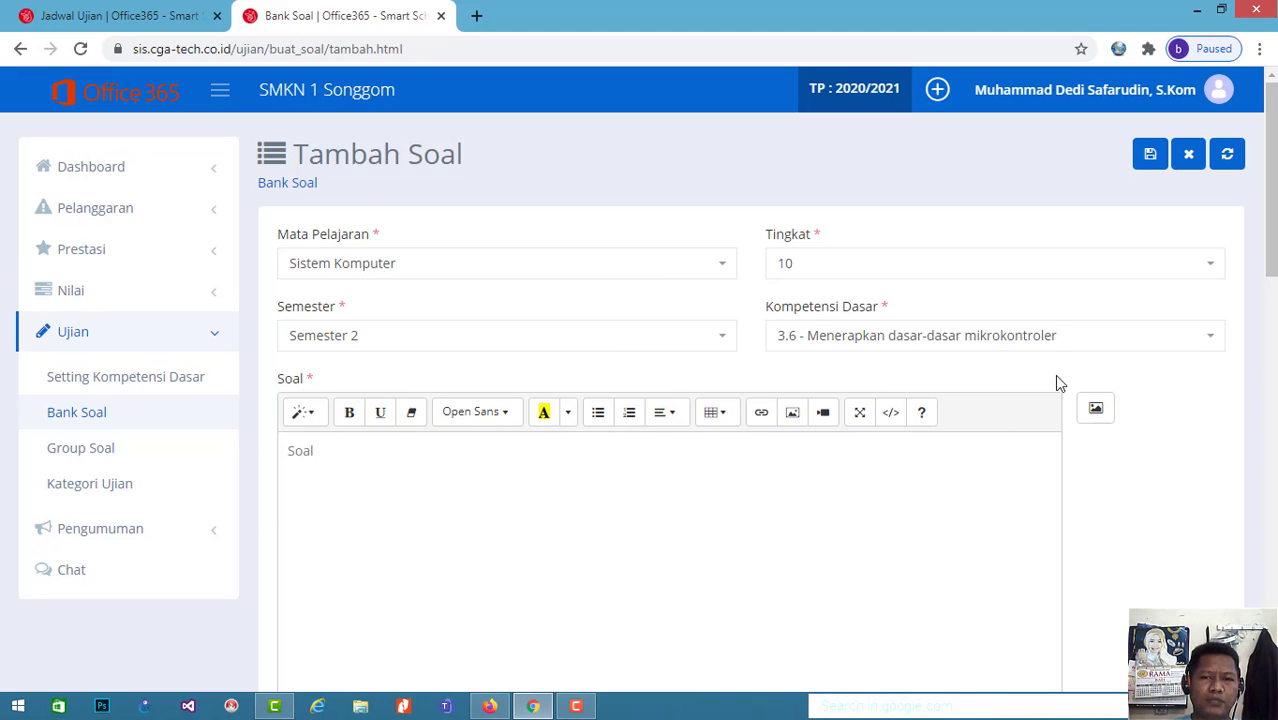
pyautogui.click(1078, 340)
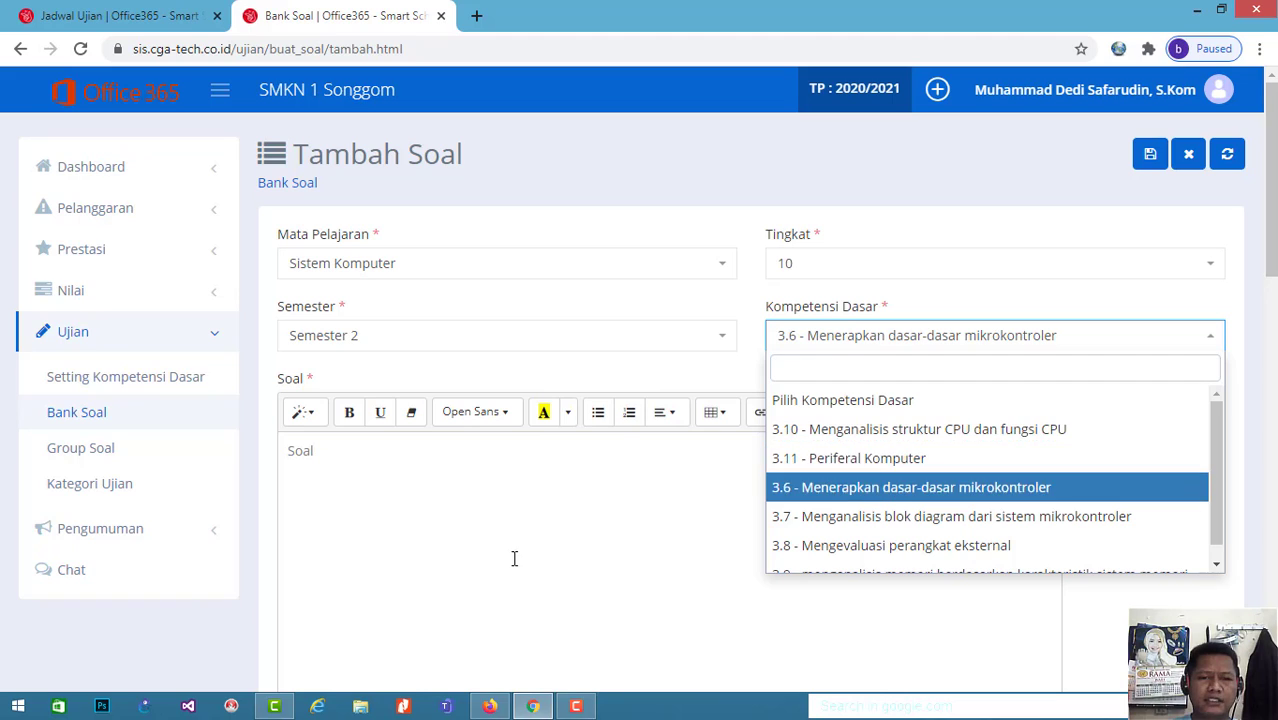
pyautogui.click(659, 170)
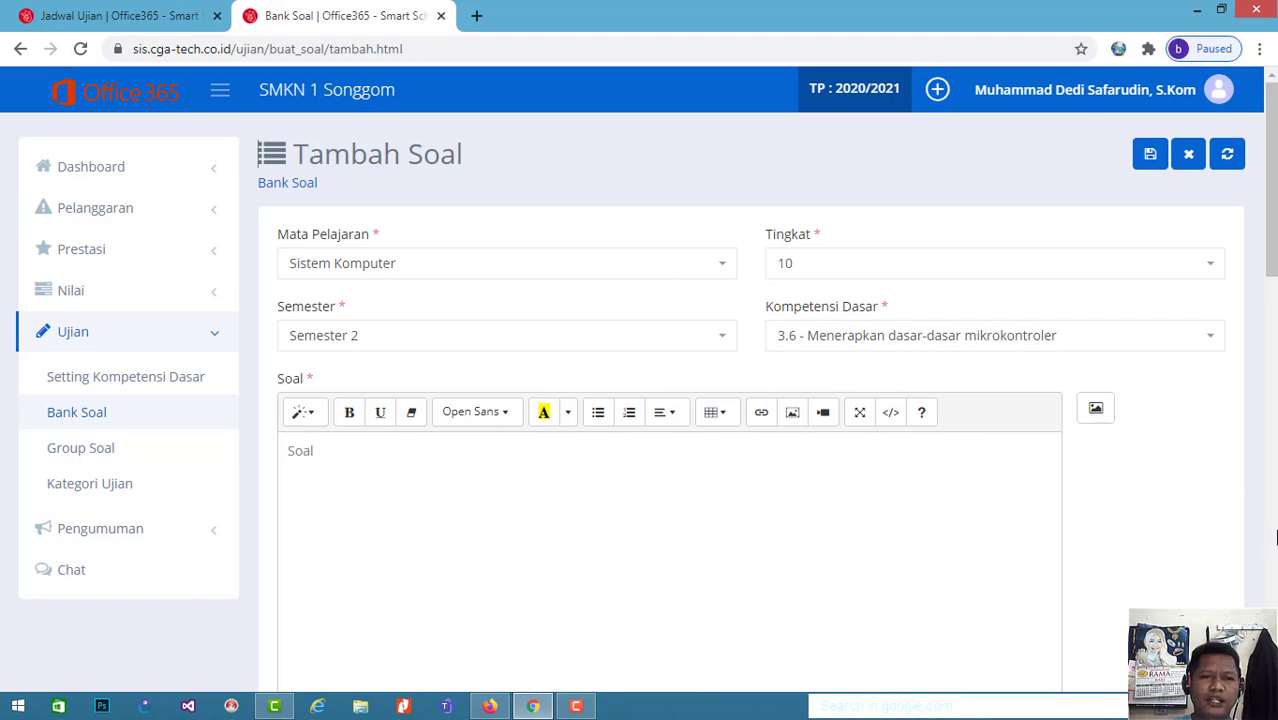
pyautogui.click(872, 338)
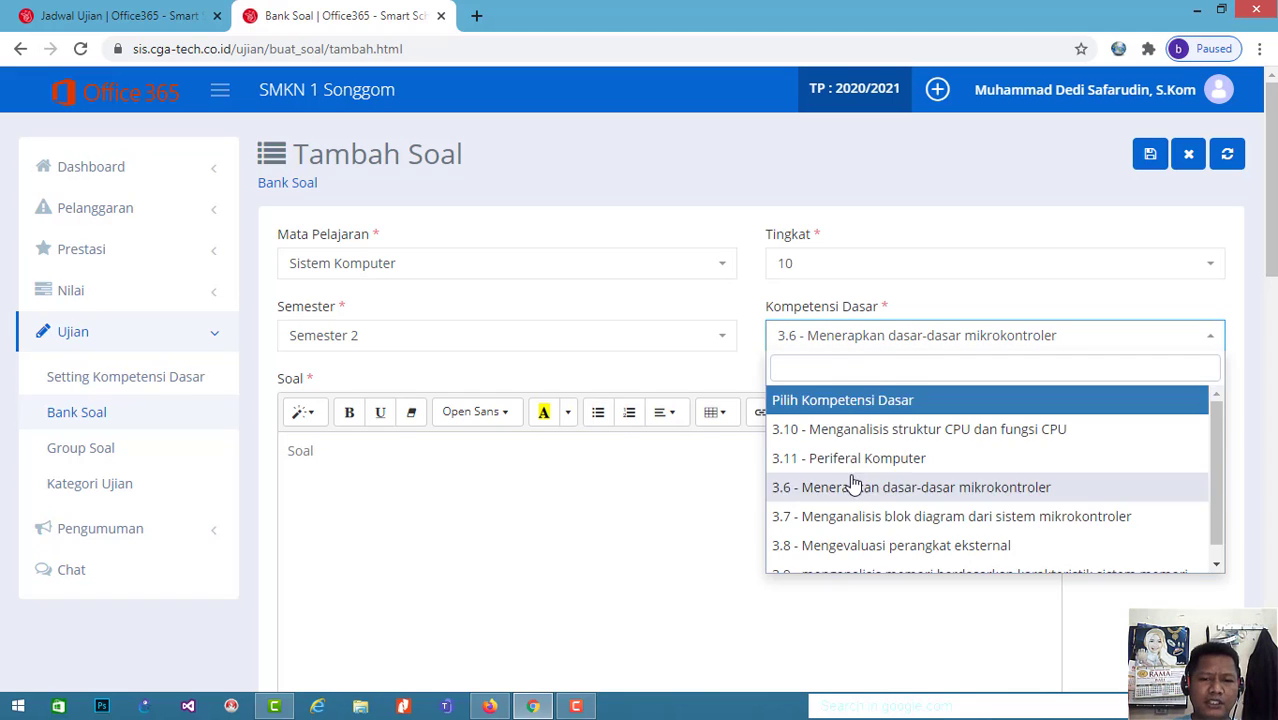
pyautogui.click(897, 196)
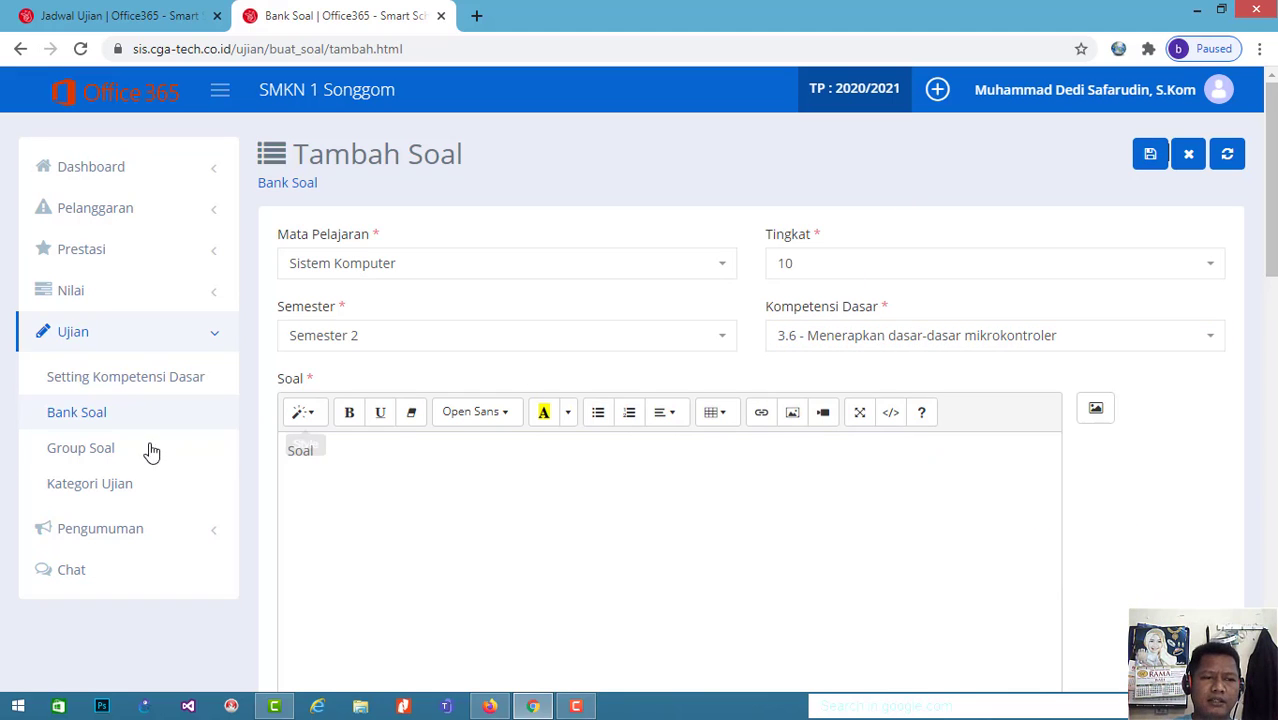
# - Create a new question group filtered to Sistem Komputer, Tingkat 10, Semester 2, KD 3.6
pyautogui.click(82, 449)
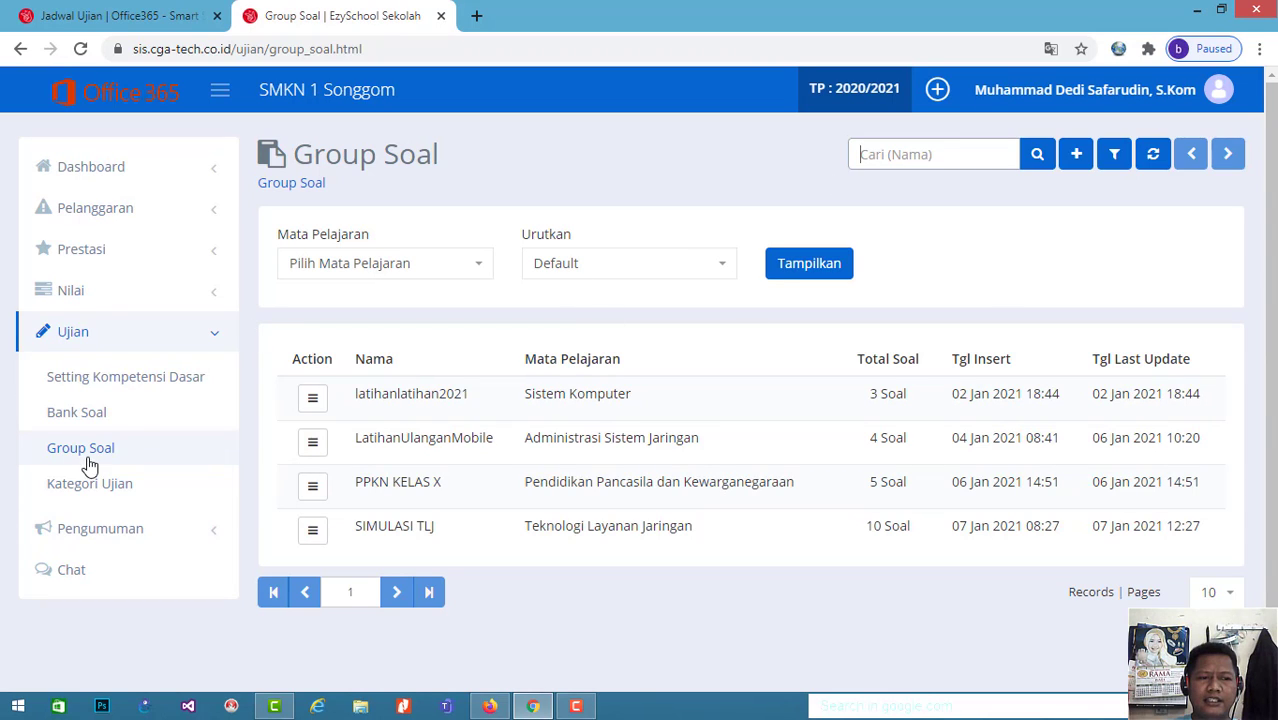
pyautogui.click(1077, 156)
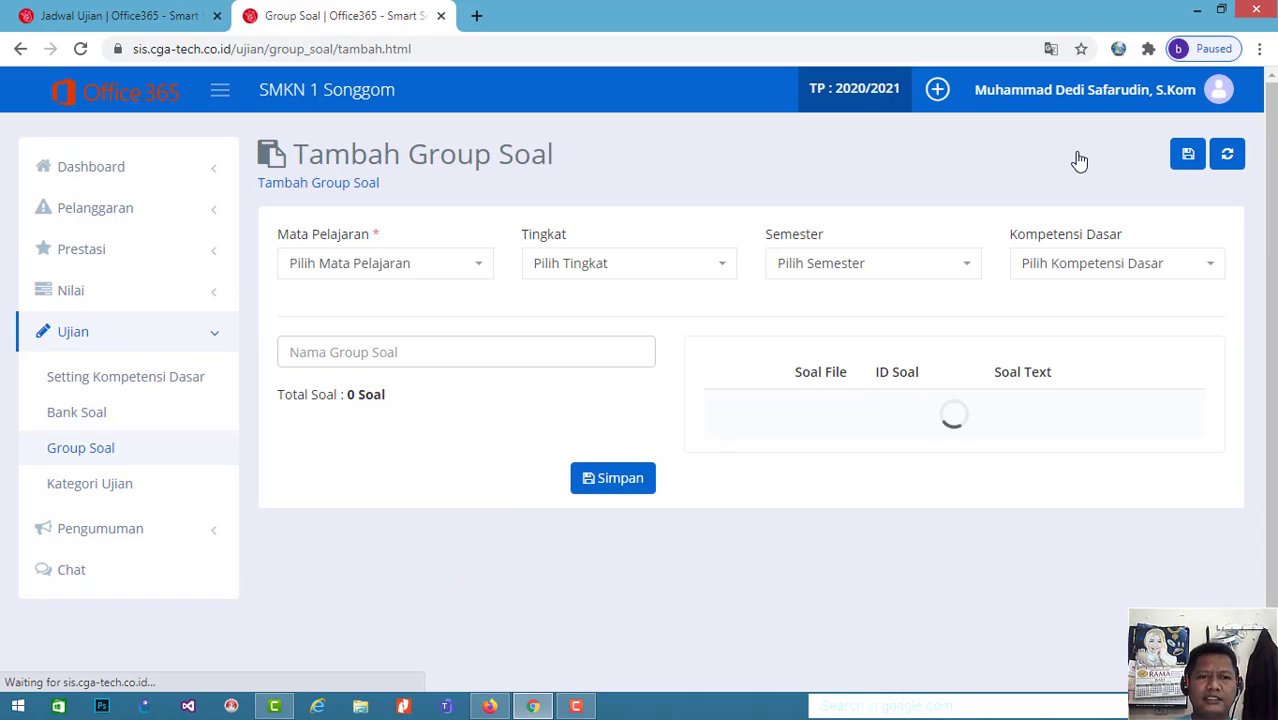
pyautogui.click(477, 268)
pyautogui.click(390, 433)
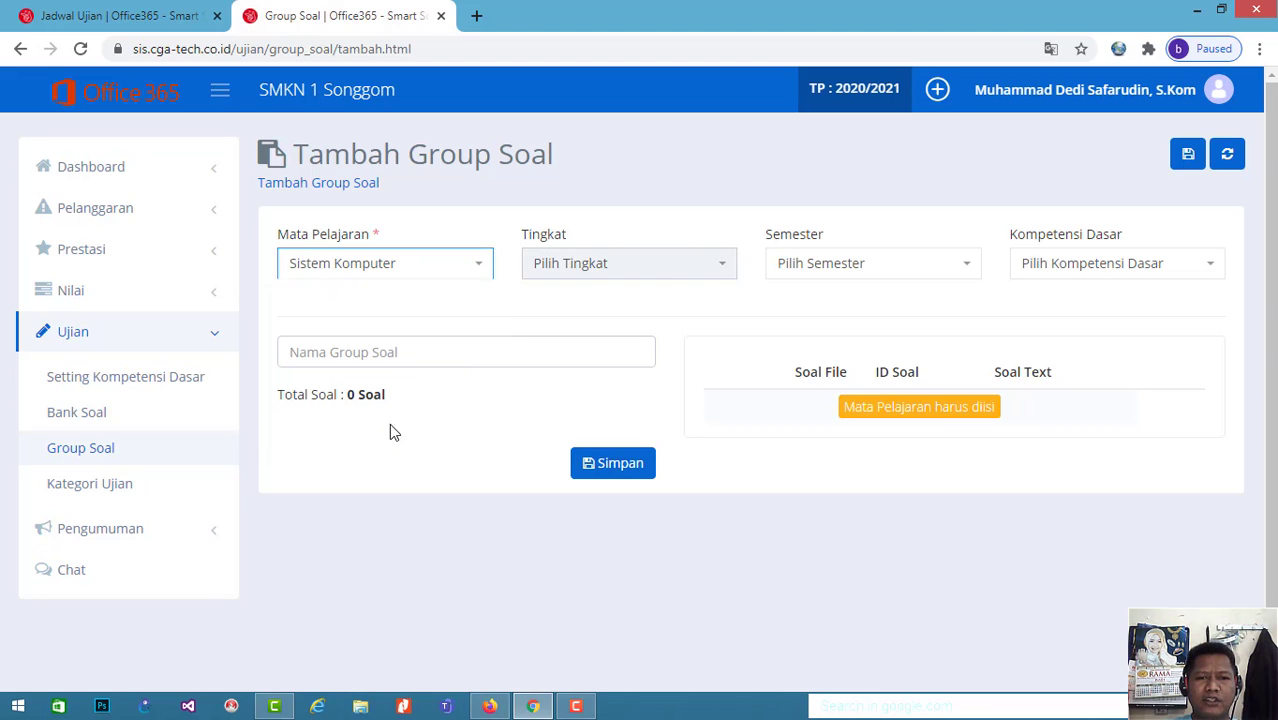
pyautogui.click(720, 268)
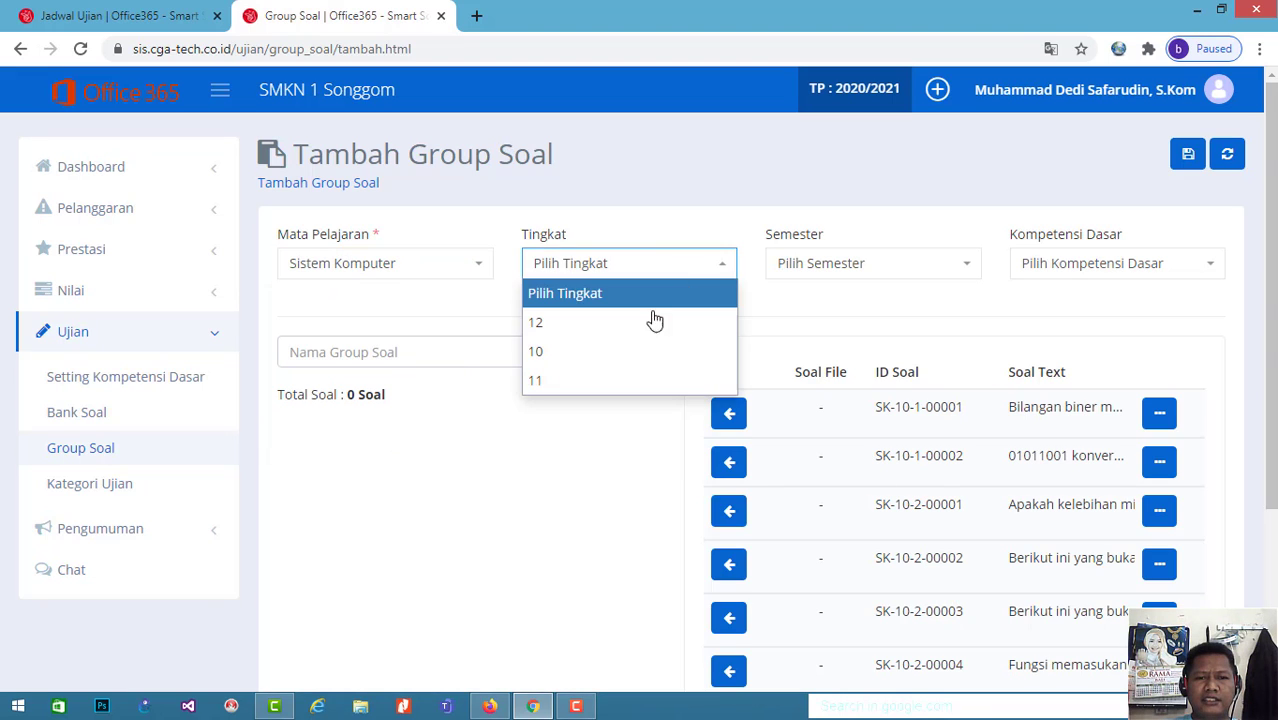
pyautogui.click(622, 352)
pyautogui.click(968, 268)
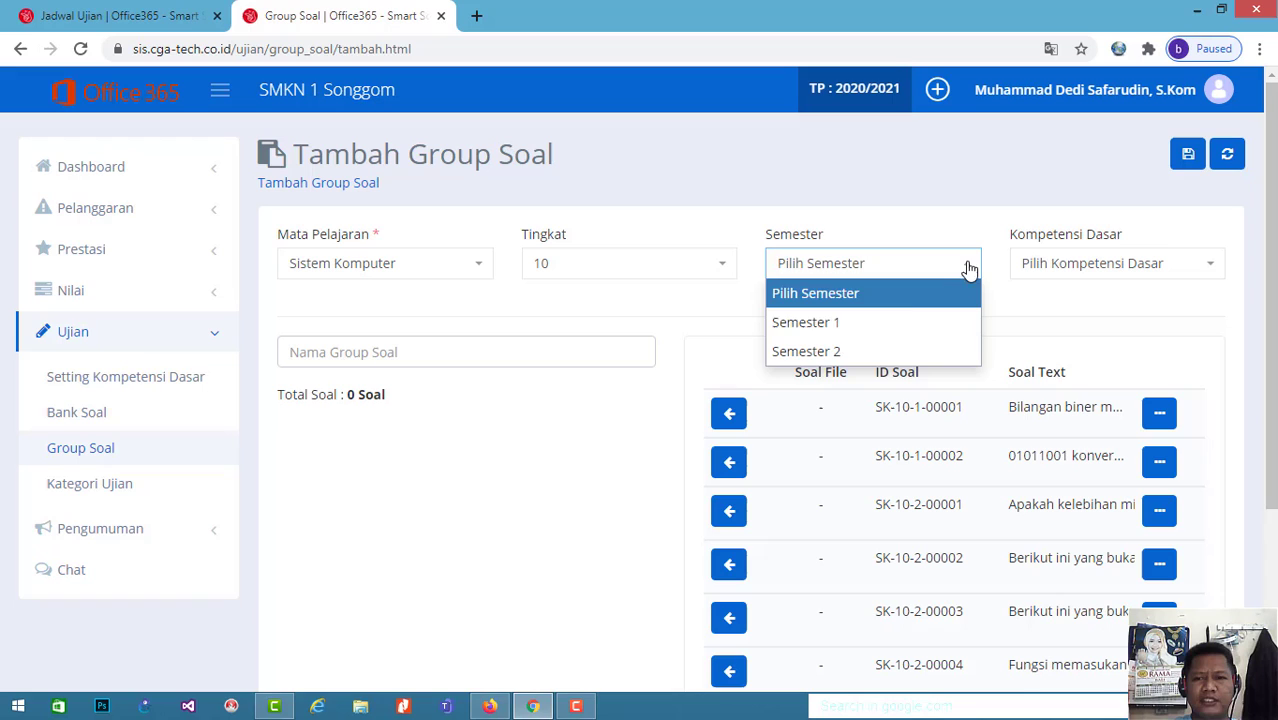
pyautogui.click(900, 351)
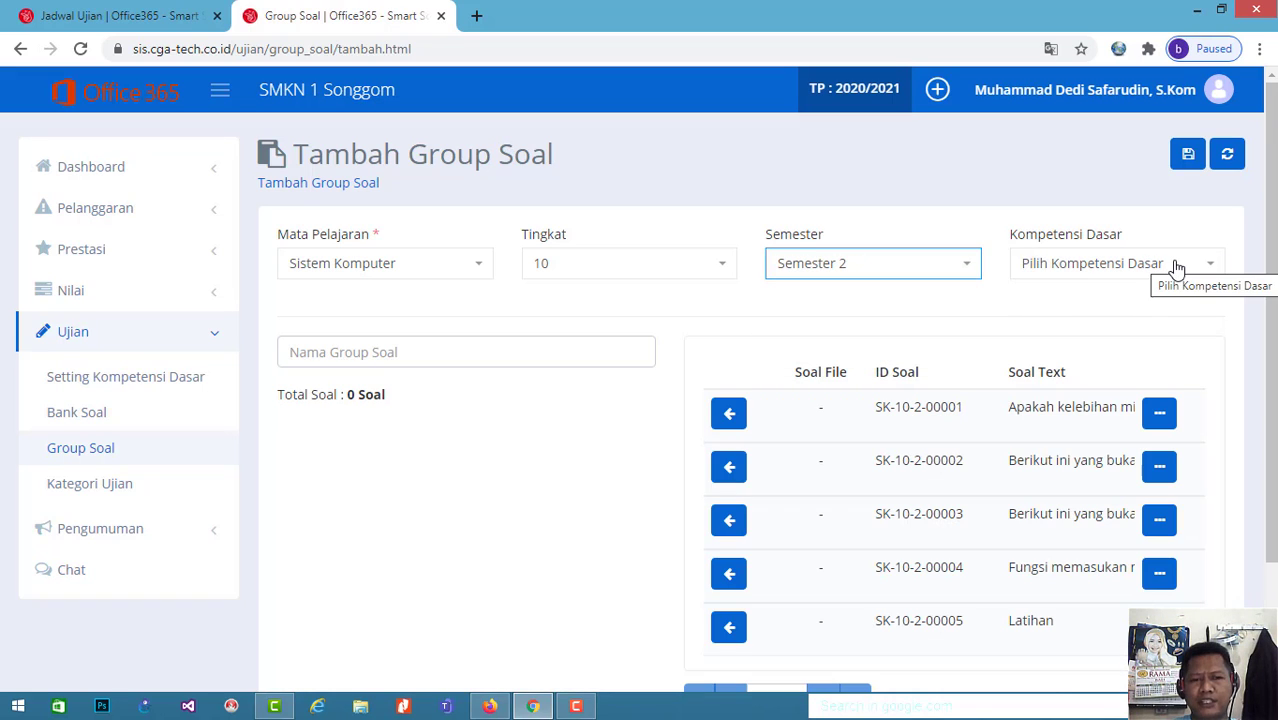
pyautogui.click(1177, 268)
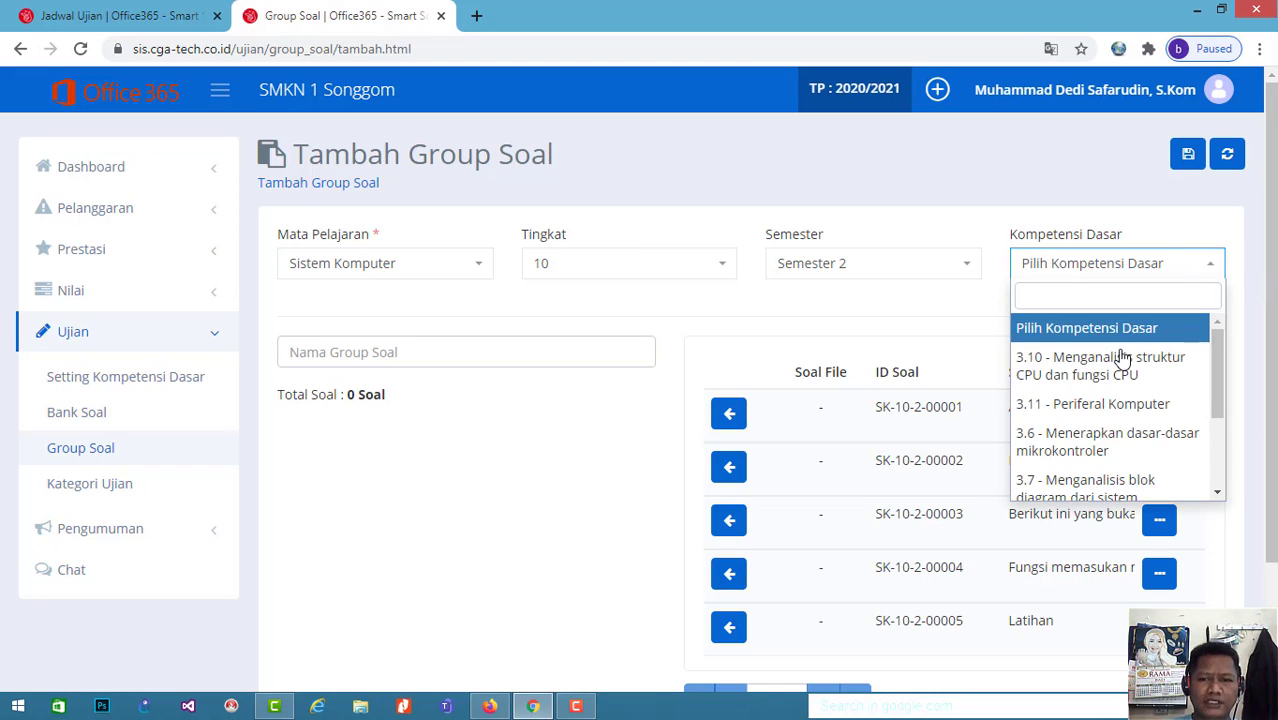
pyautogui.click(1101, 440)
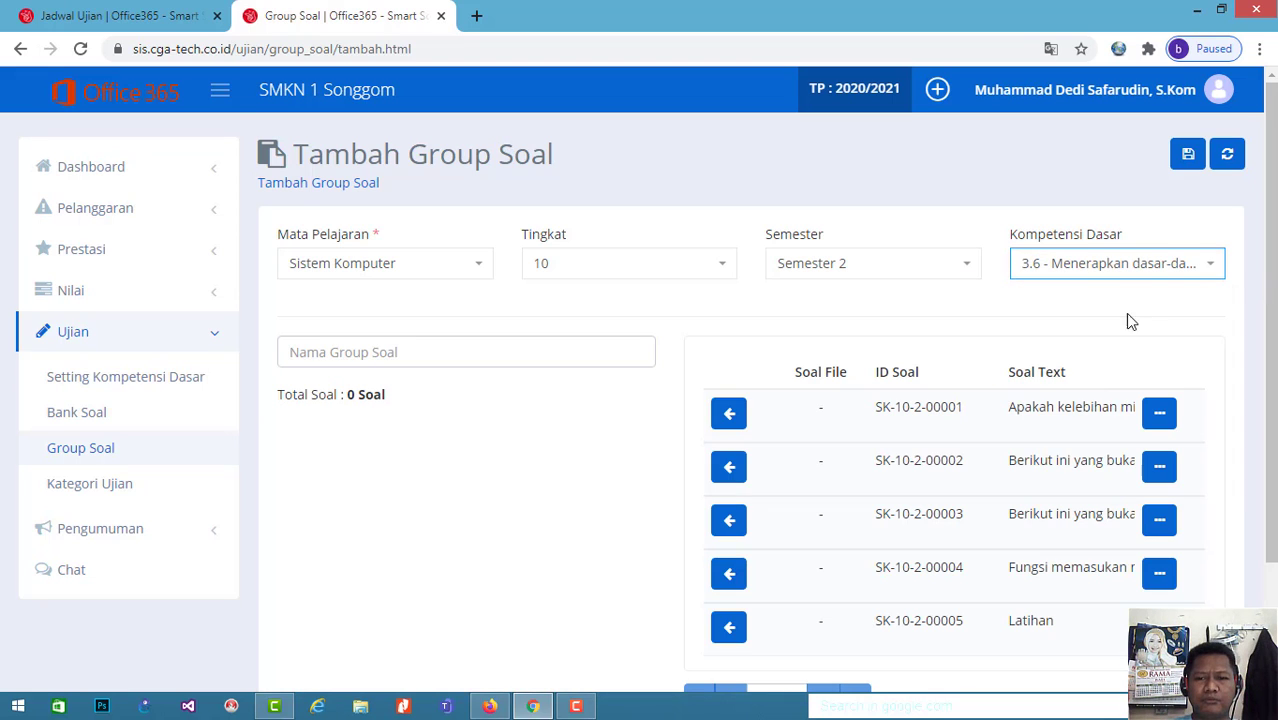
pyautogui.scroll(-1, 826, 470)
# - Add questions SK-10-2-00001 through SK-10-2-00005 to the group
pyautogui.scroll(1, 1183, 250)
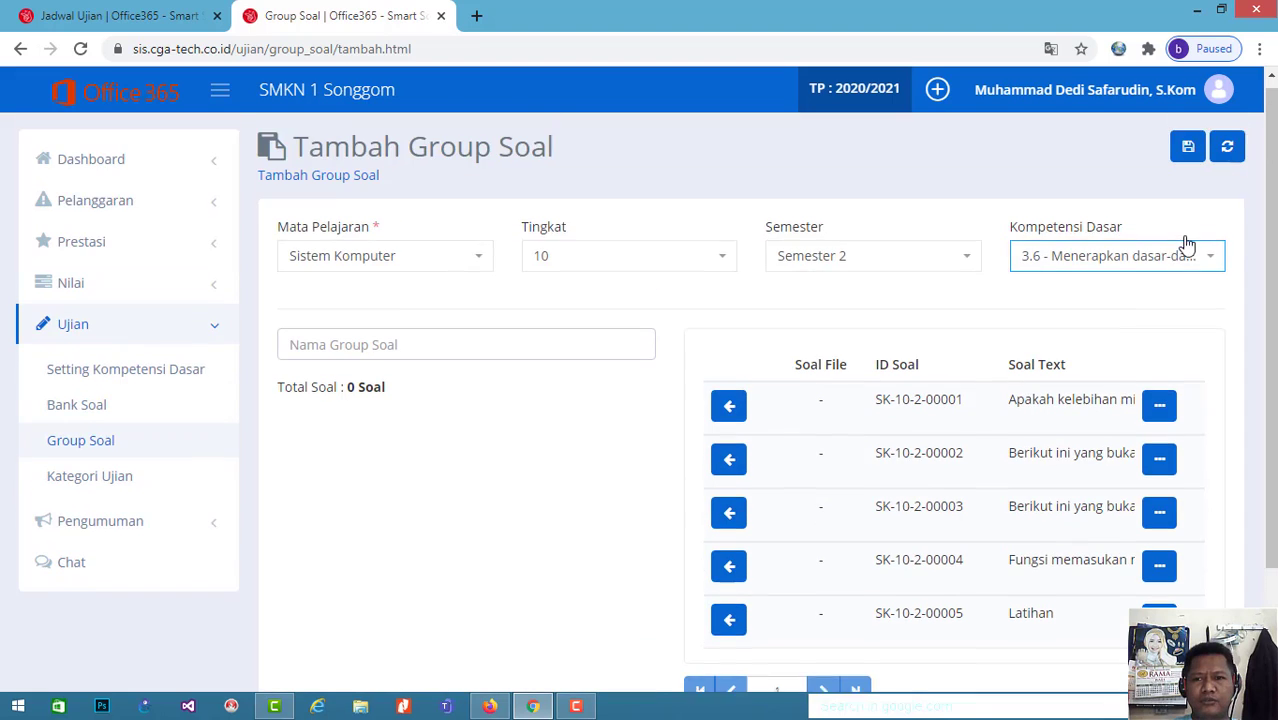
pyautogui.click(729, 415)
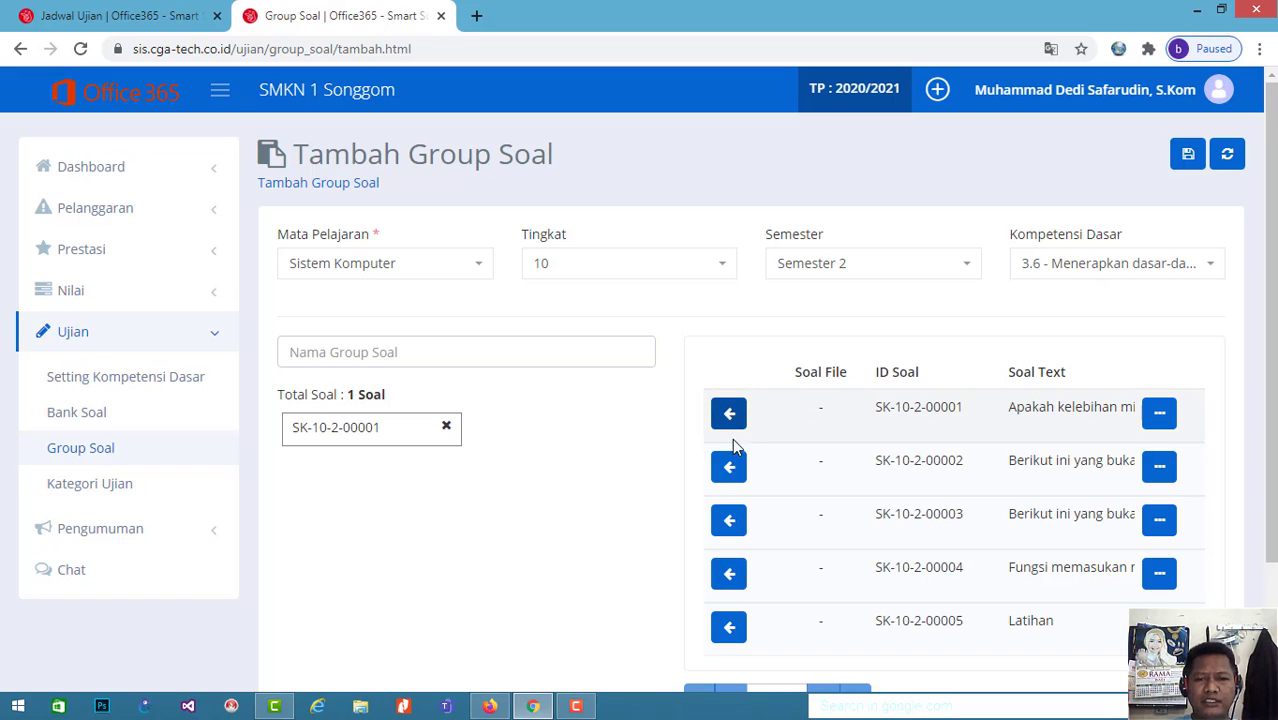
pyautogui.click(729, 468)
pyautogui.click(730, 521)
pyautogui.click(731, 576)
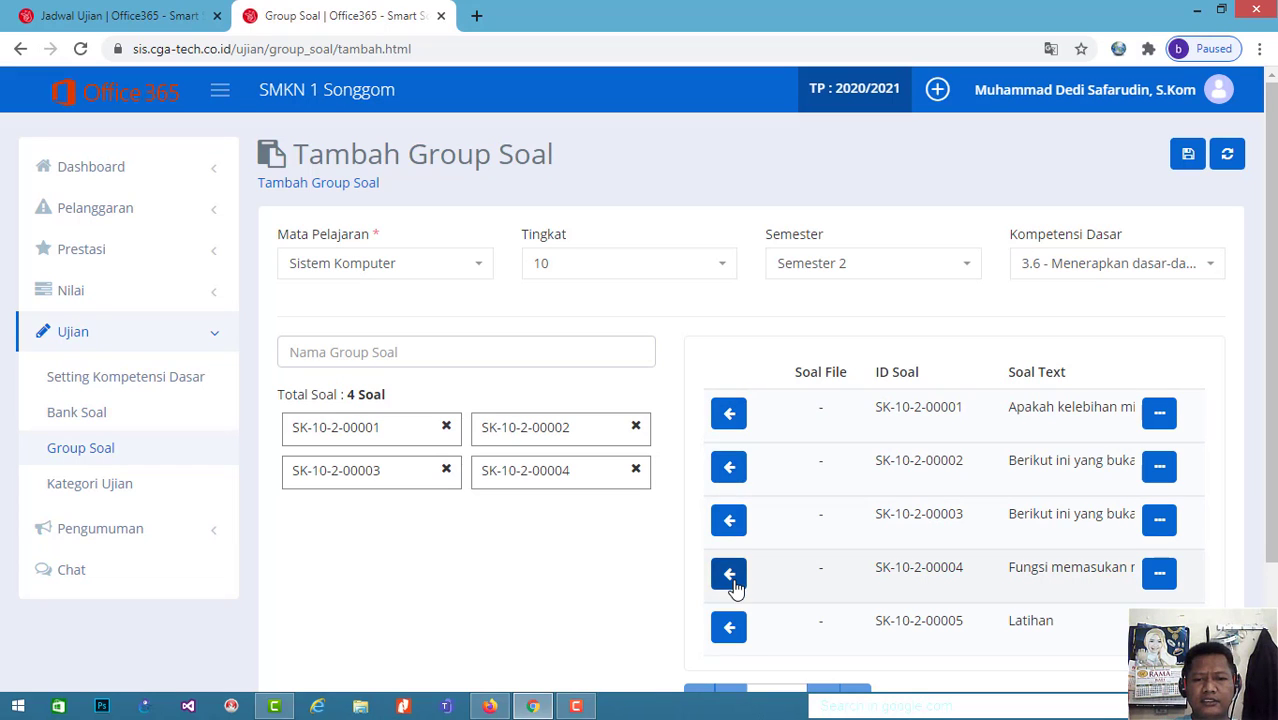
pyautogui.click(729, 627)
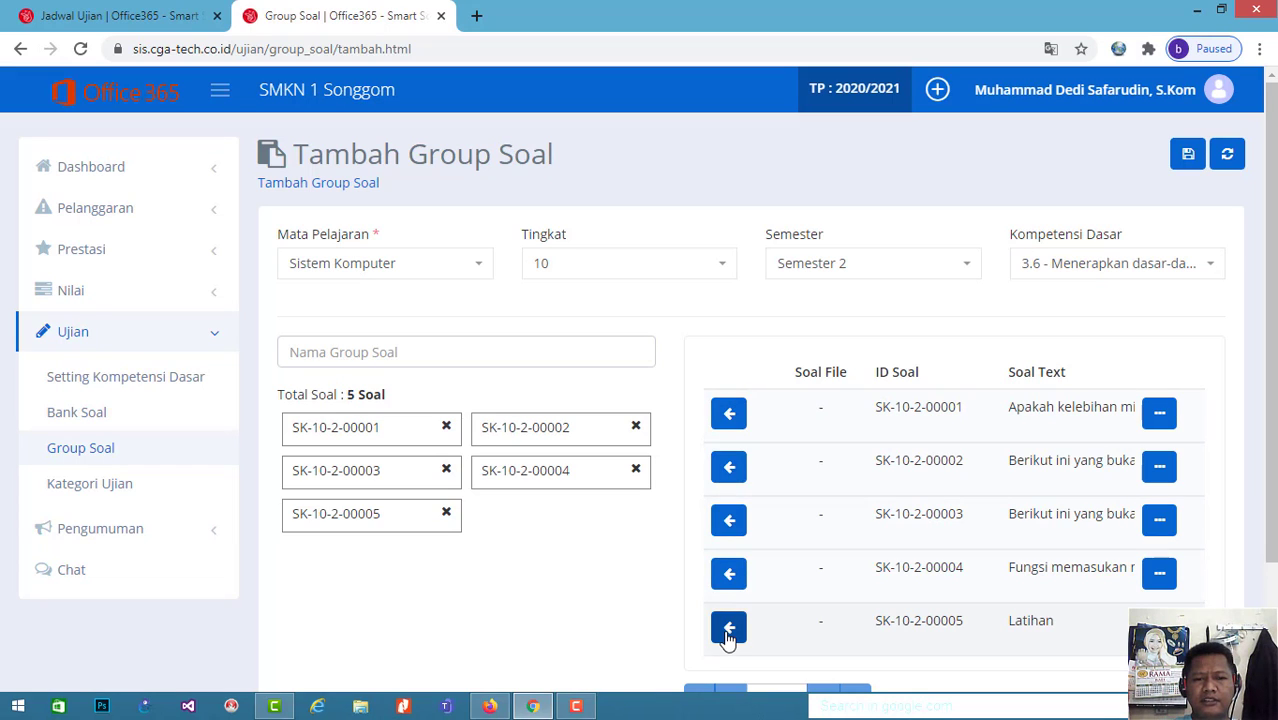
# - Switch the competency filter to 3.7 and back to 3.6
pyautogui.click(1213, 263)
pyautogui.click(1094, 489)
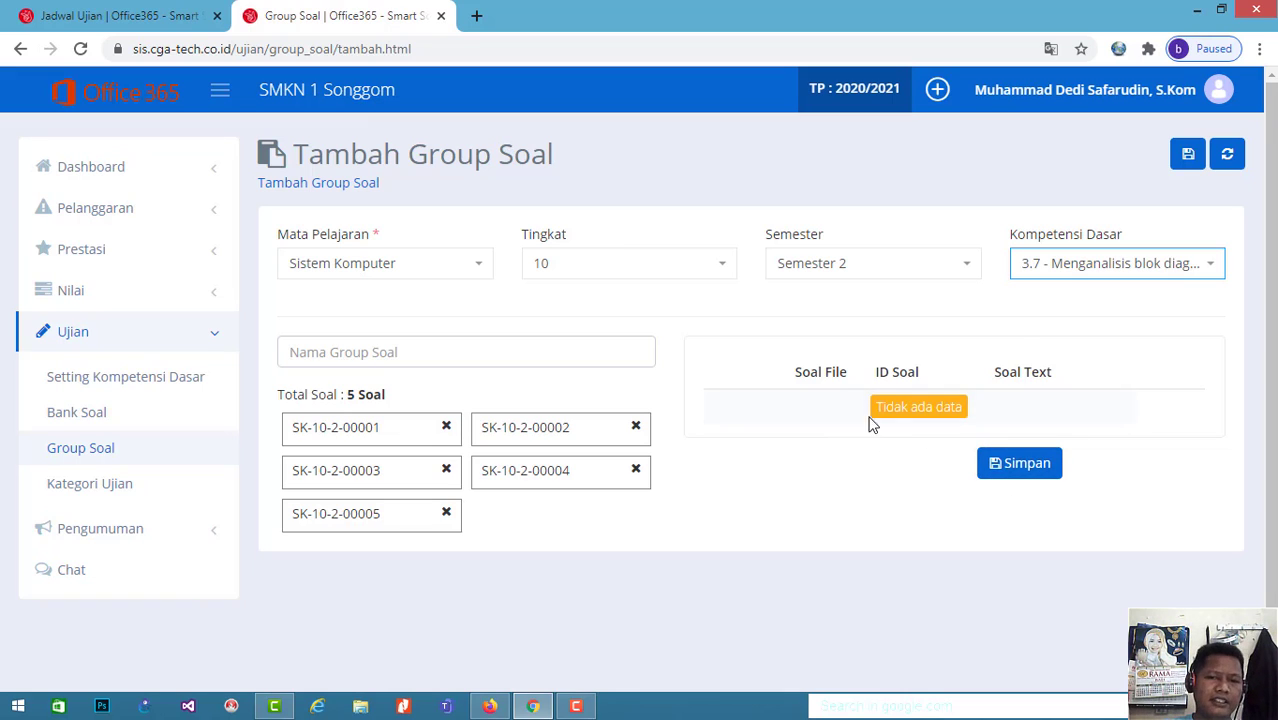
pyautogui.click(1212, 266)
pyautogui.click(1078, 446)
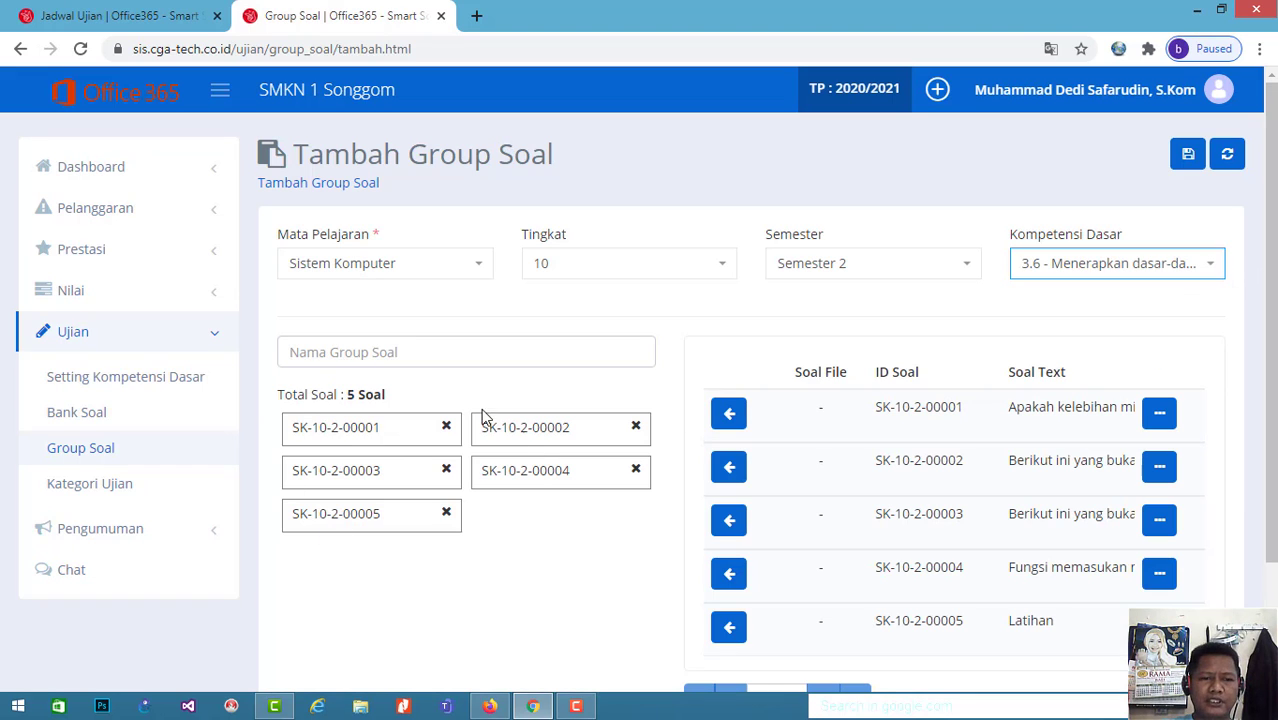
# - Enter UlanganHarian1 as the question group name and save the five-question group
pyautogui.click(405, 352)
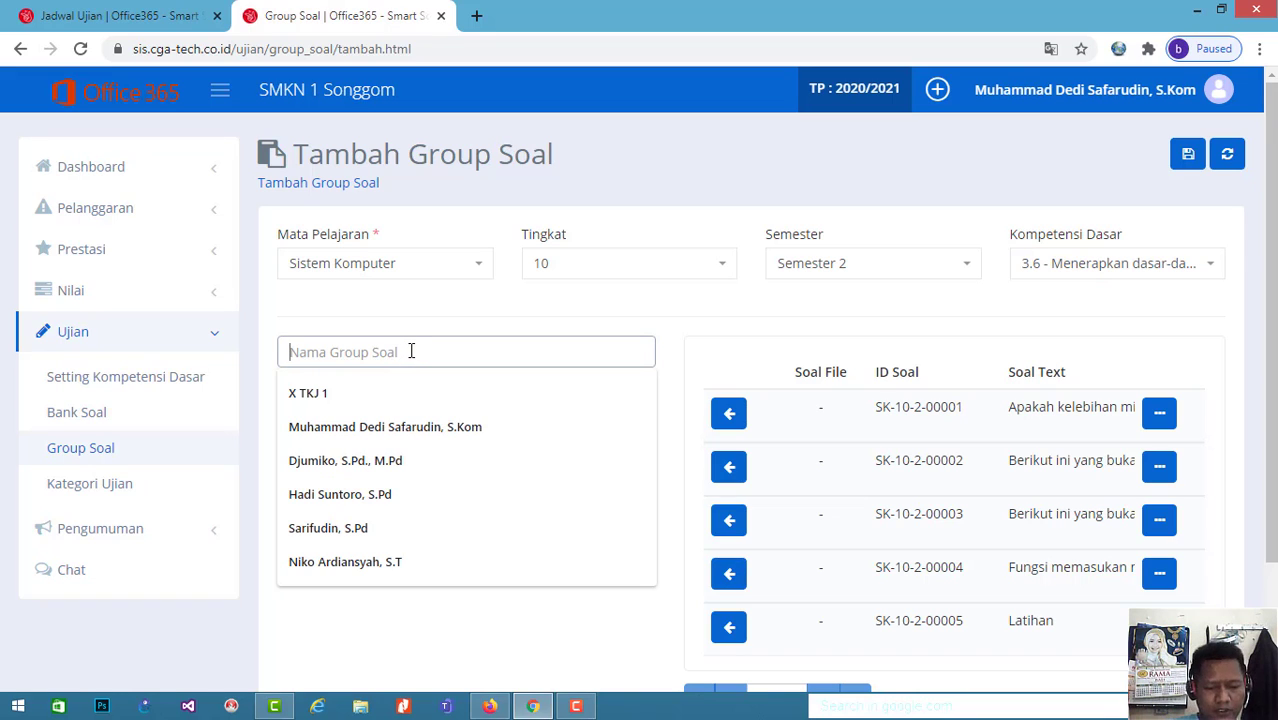
pyautogui.write('UlanganHarian')
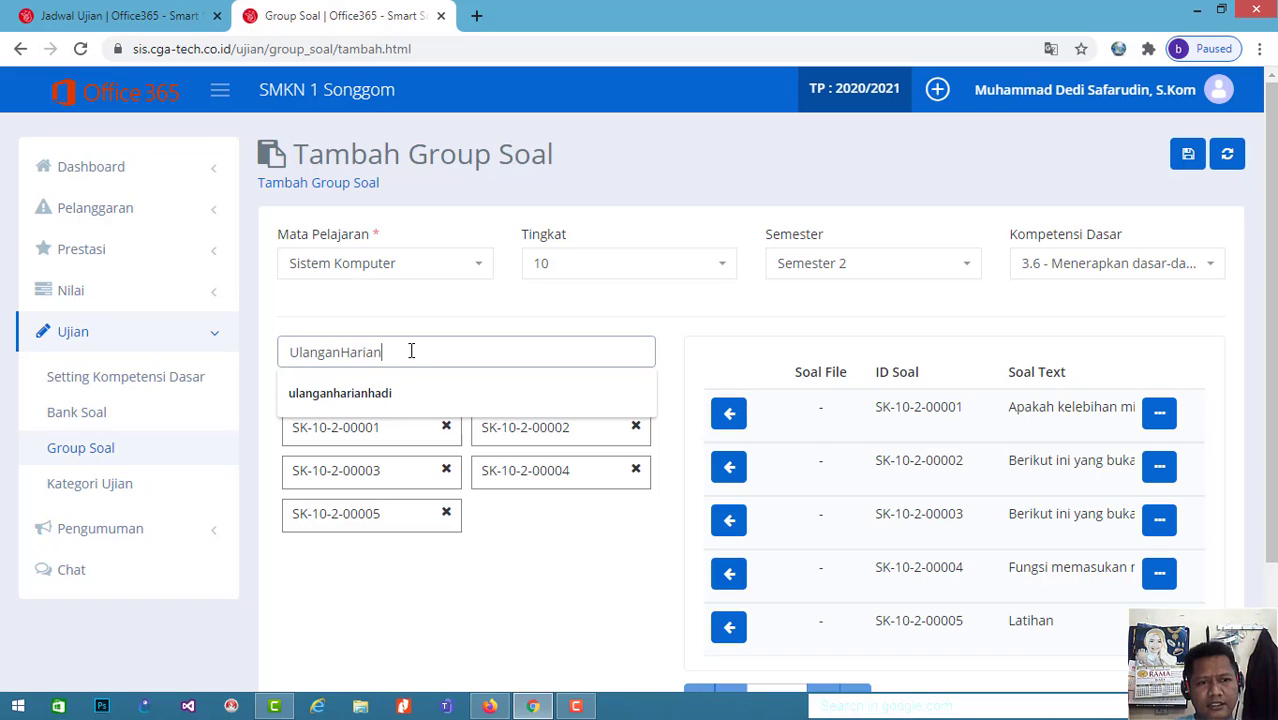
pyautogui.write('1')
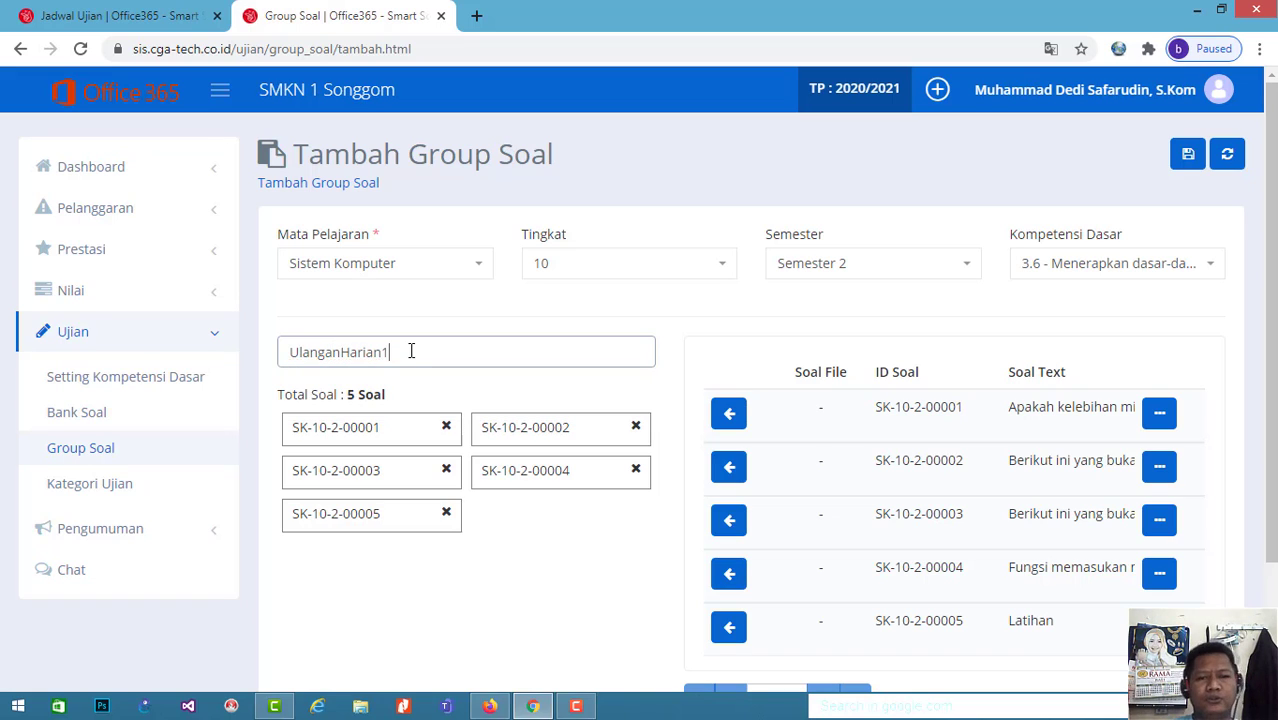
pyautogui.click(1189, 156)
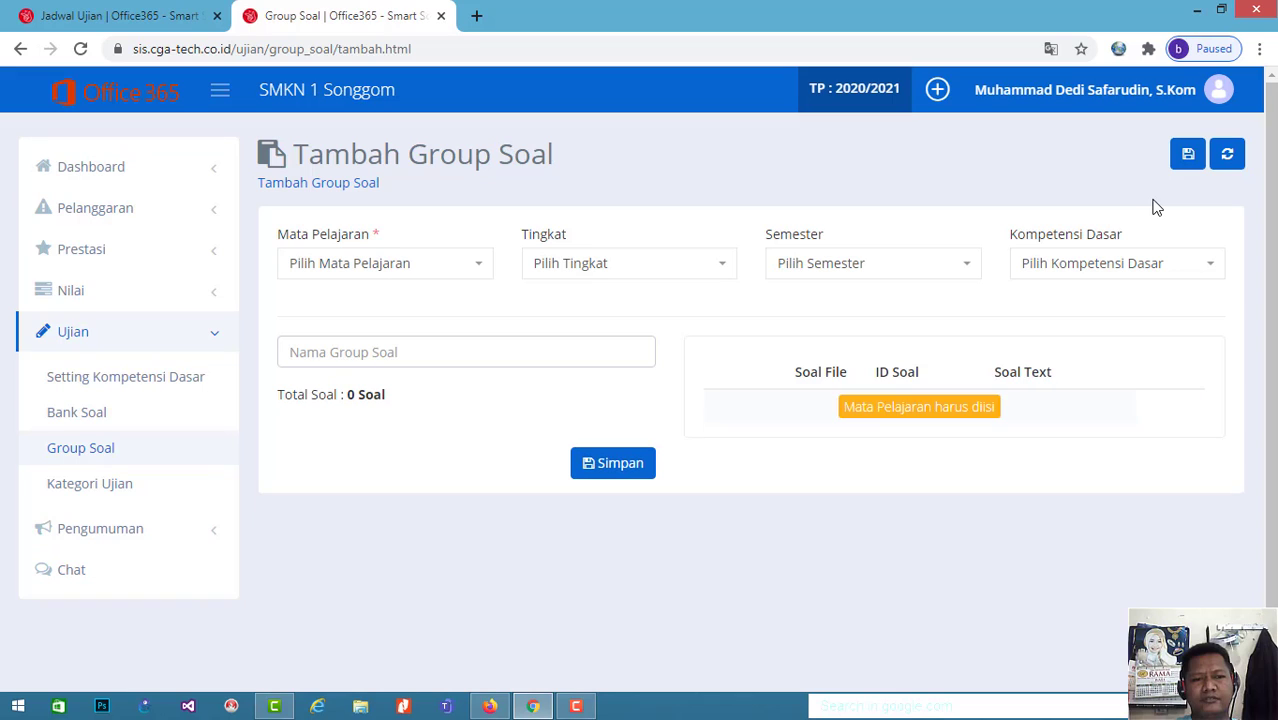
# - Start a new exam category from the Kategori Ujian page, then cancel it and return to the list
pyautogui.click(90, 486)
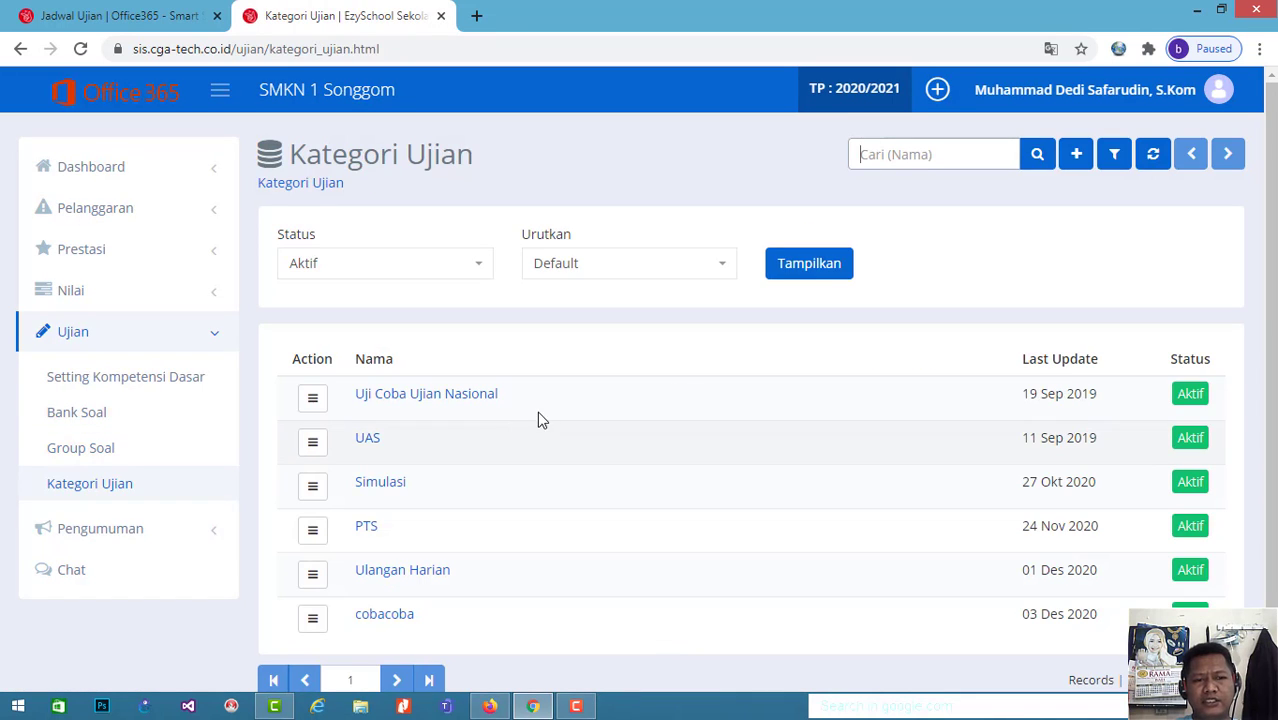
pyautogui.scroll(-1, 436, 428)
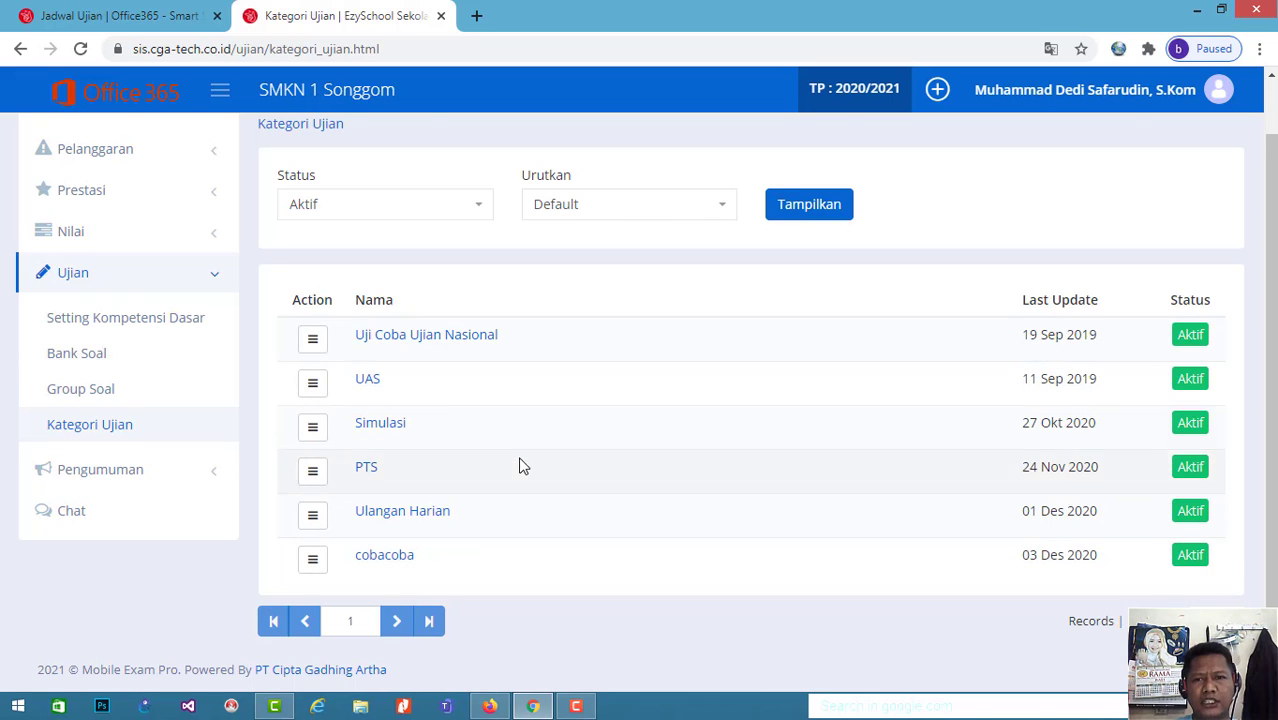
pyautogui.scroll(2, 519, 466)
pyautogui.click(1076, 154)
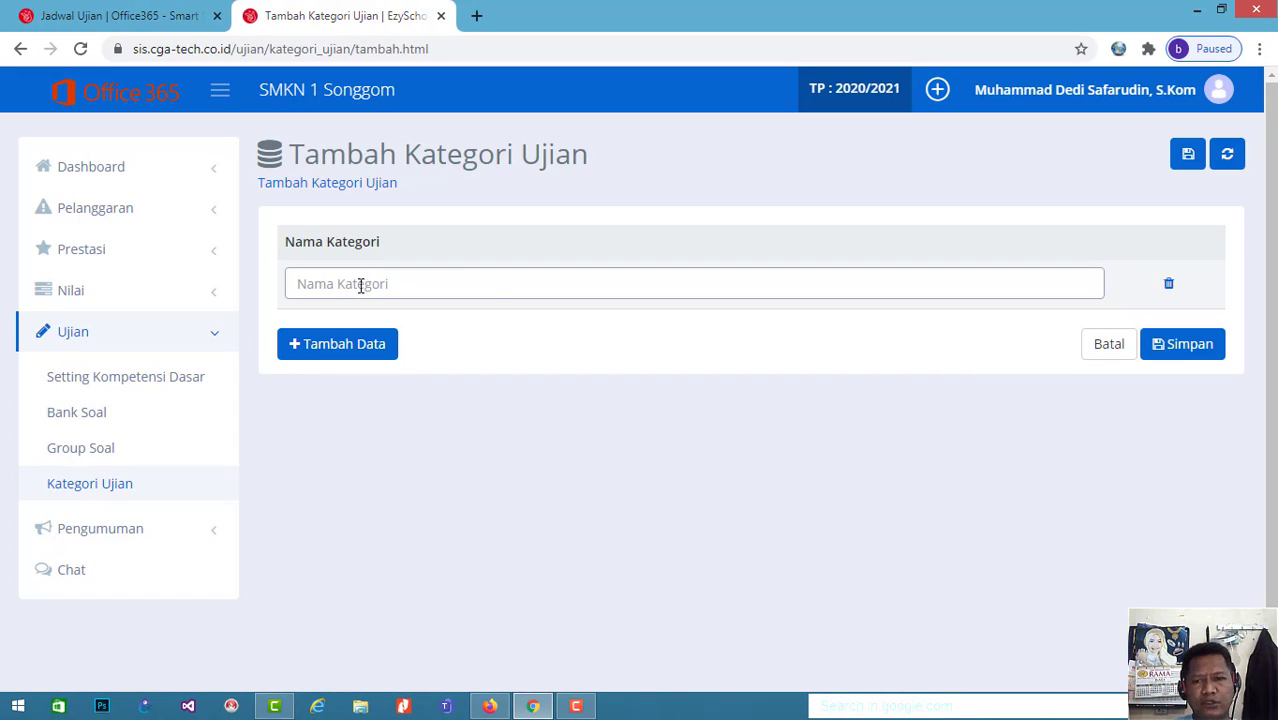
pyautogui.click(495, 282)
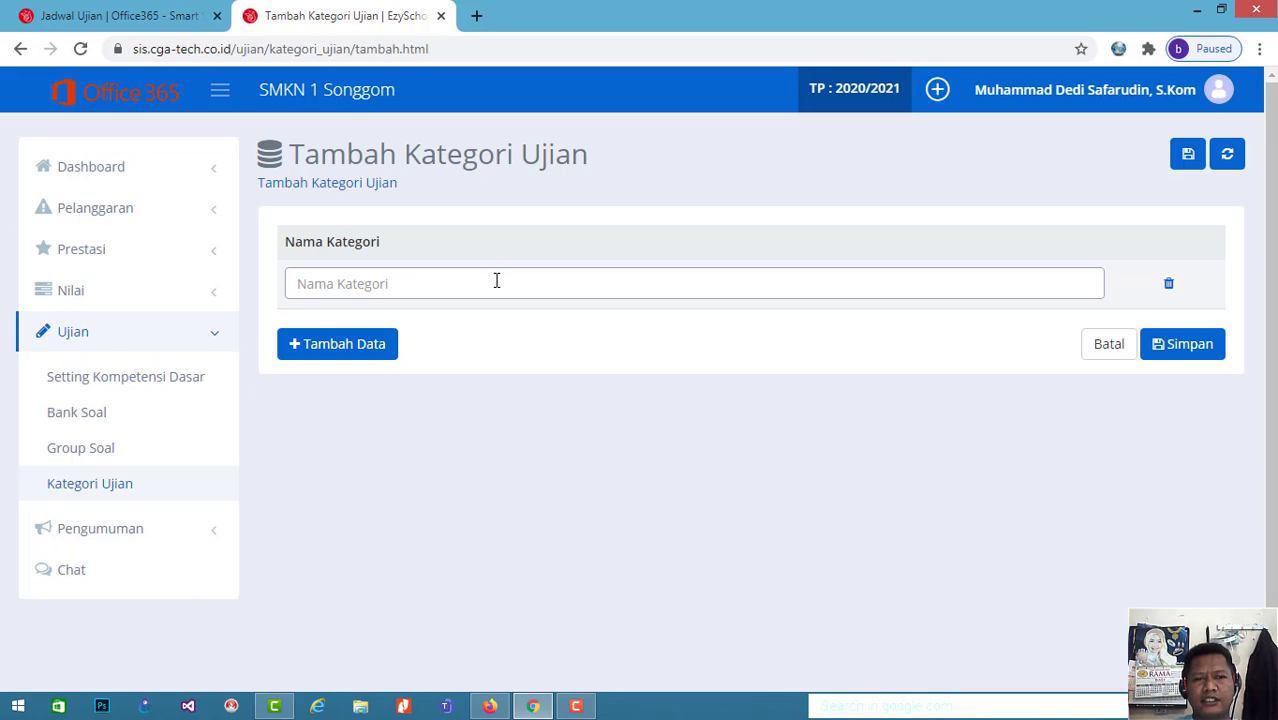
pyautogui.click(1116, 346)
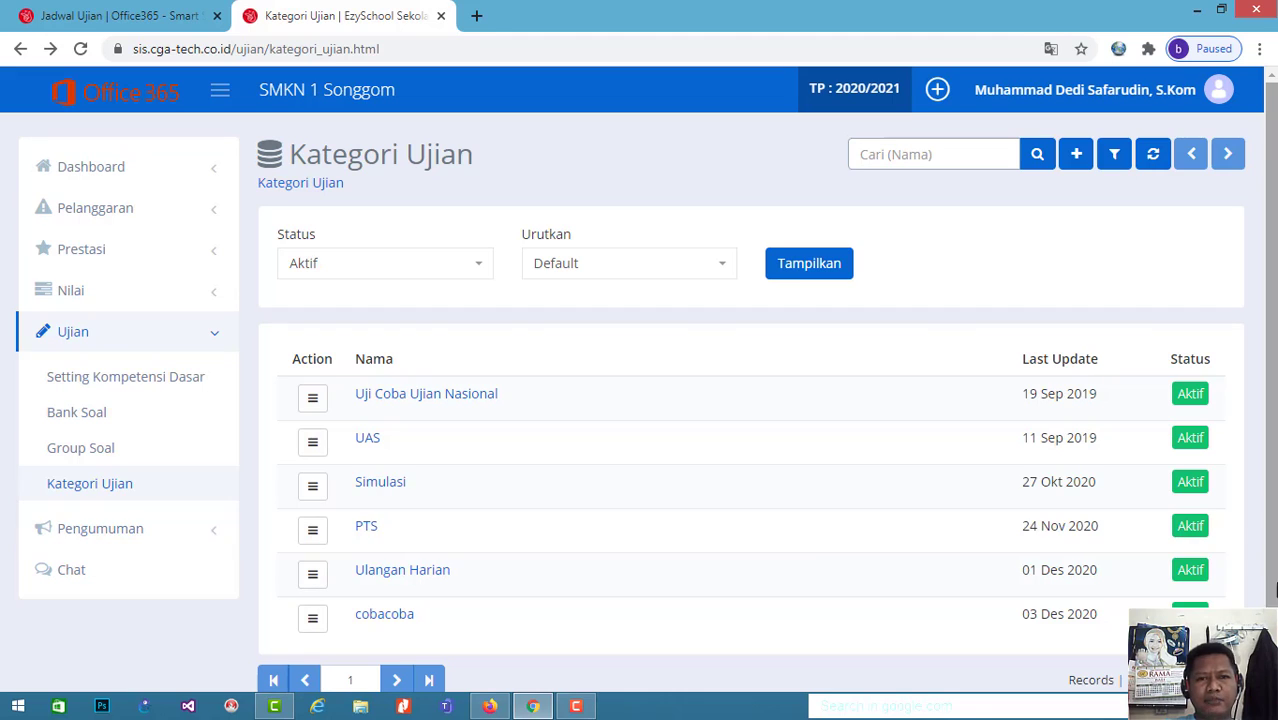
pyautogui.click(125, 15)
pyautogui.moveTo(132, 48); pyautogui.dragTo(449, 41)
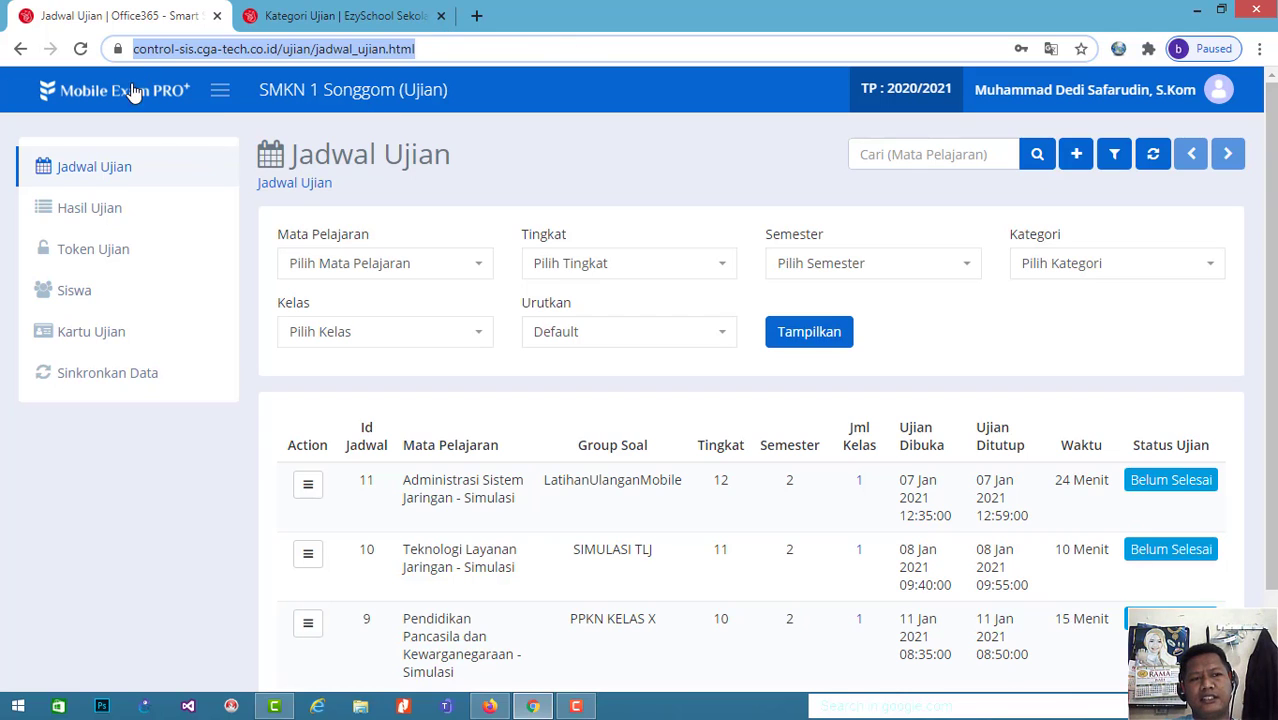
pyautogui.click(418, 48)
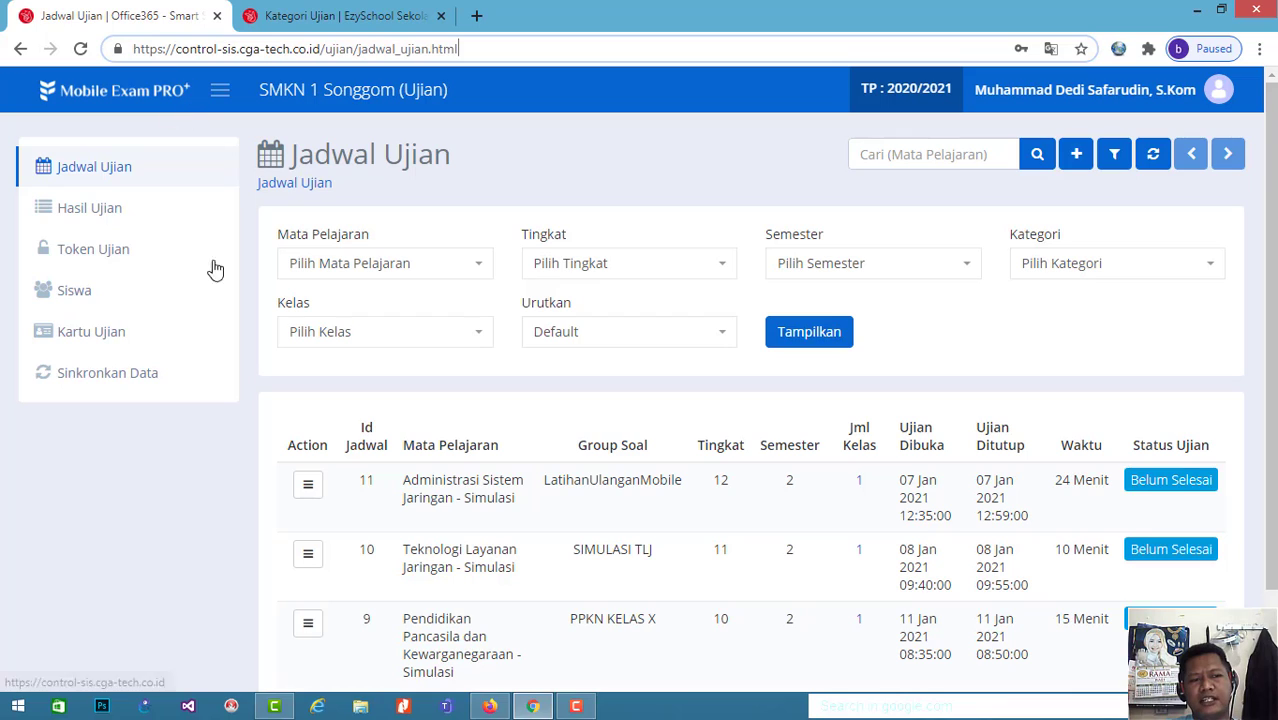
pyautogui.click(91, 375)
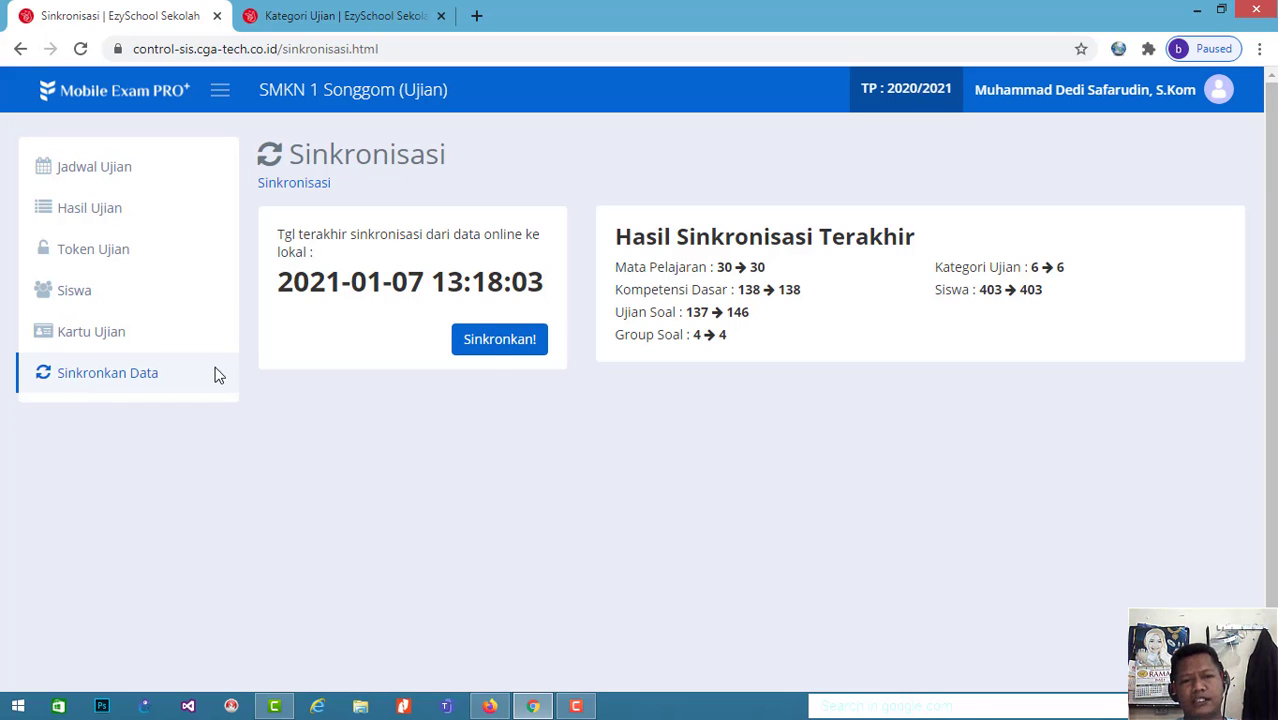
# - Sync online data so Ujian Soal rises 146→158, Kompetensi Dasar 138→139, Group Soal 4→5
pyautogui.click(507, 339)
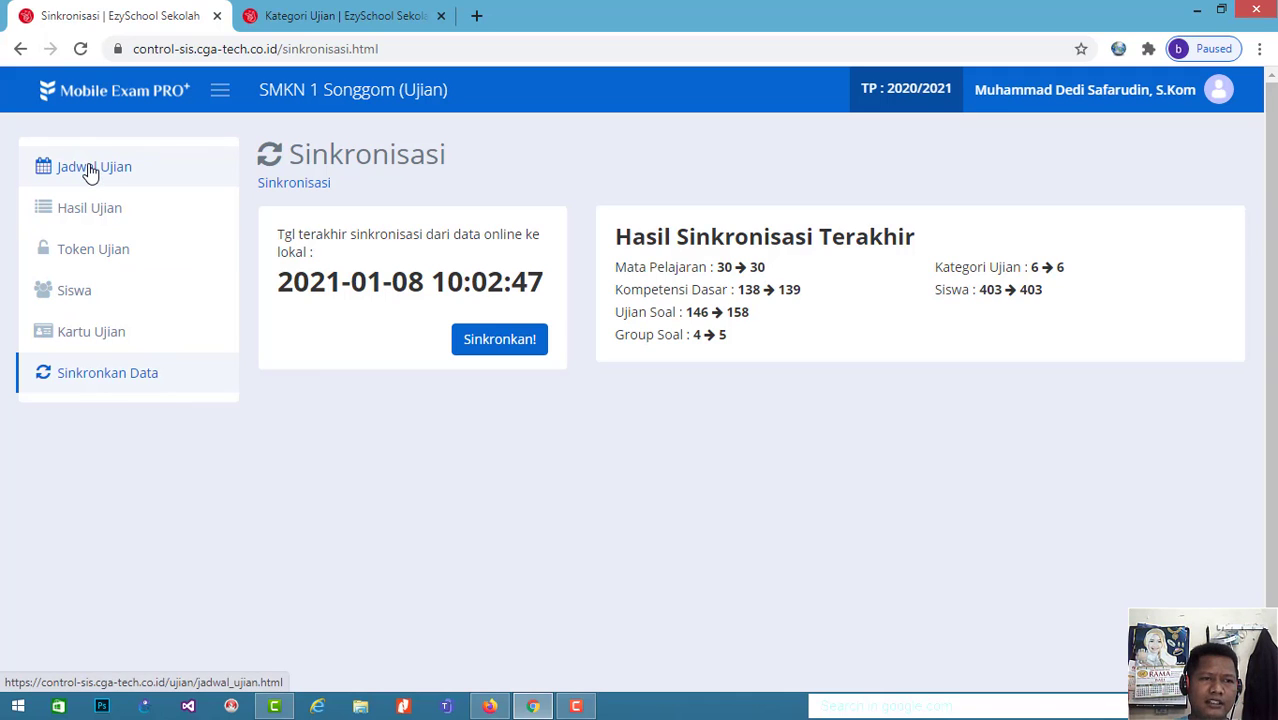
# - Start a new exam schedule for Sistem Komputer at grade level 10
pyautogui.click(90, 170)
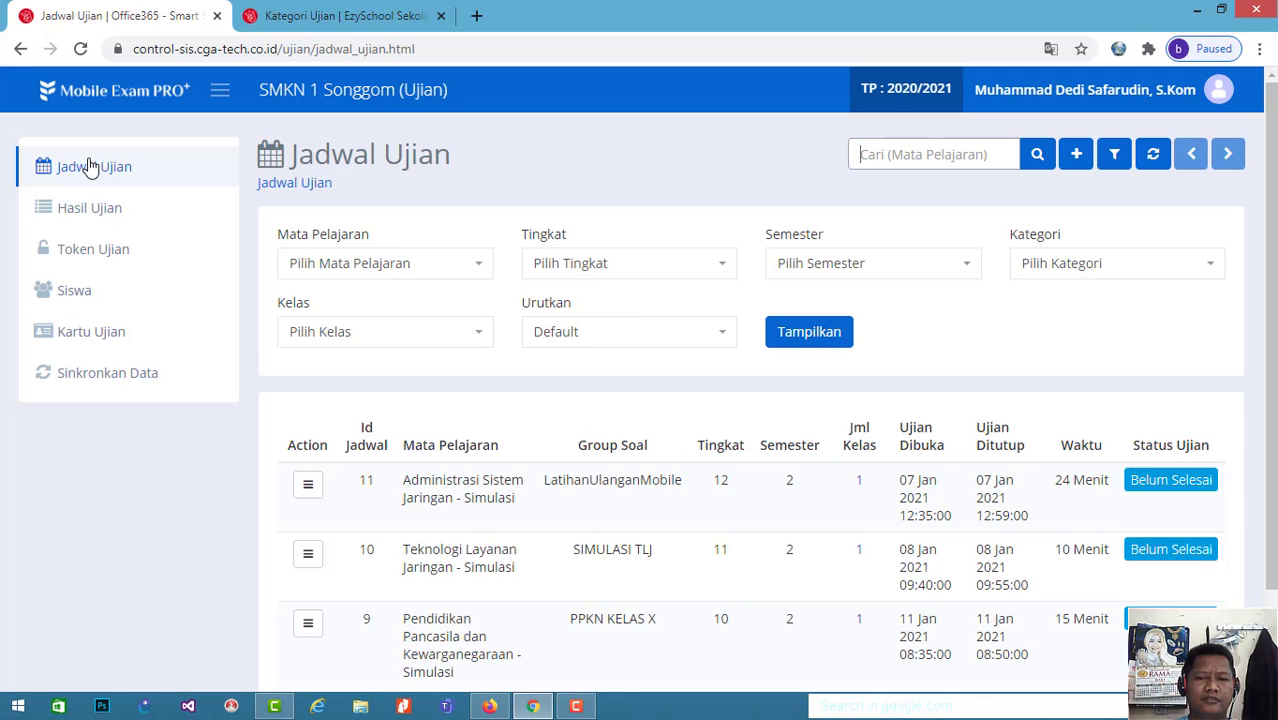
pyautogui.click(1081, 154)
pyautogui.click(542, 203)
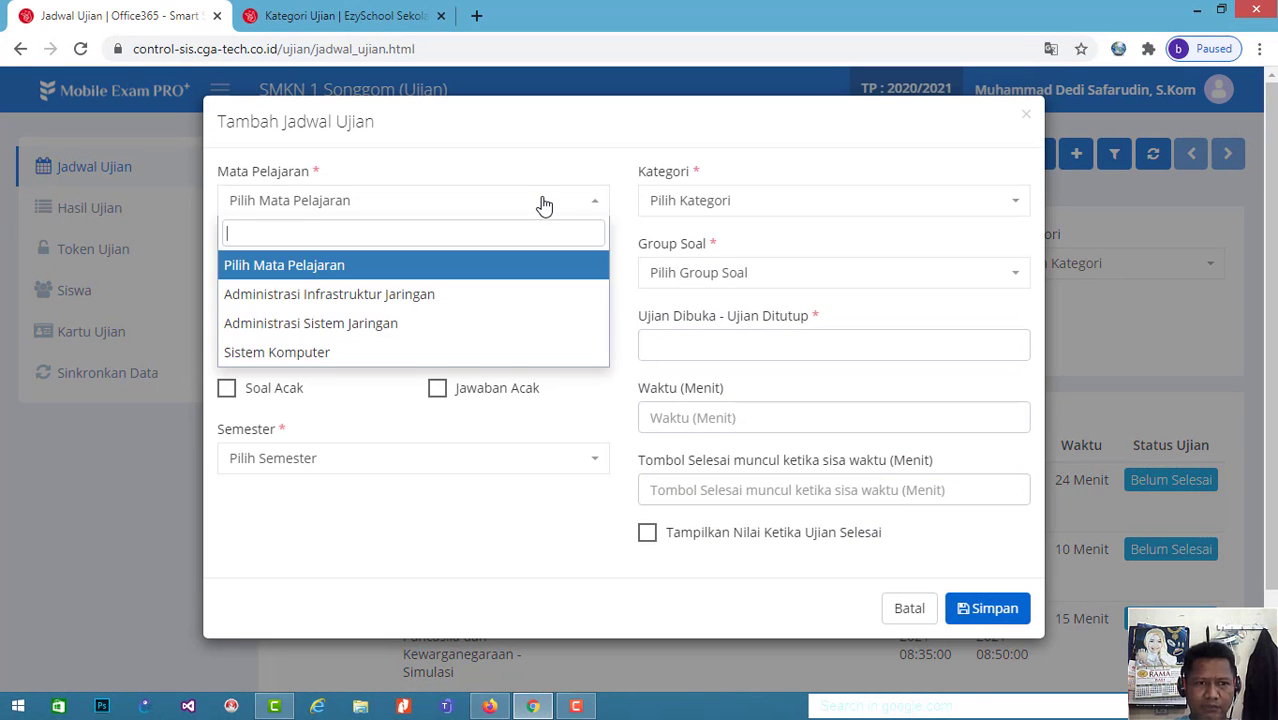
pyautogui.click(393, 352)
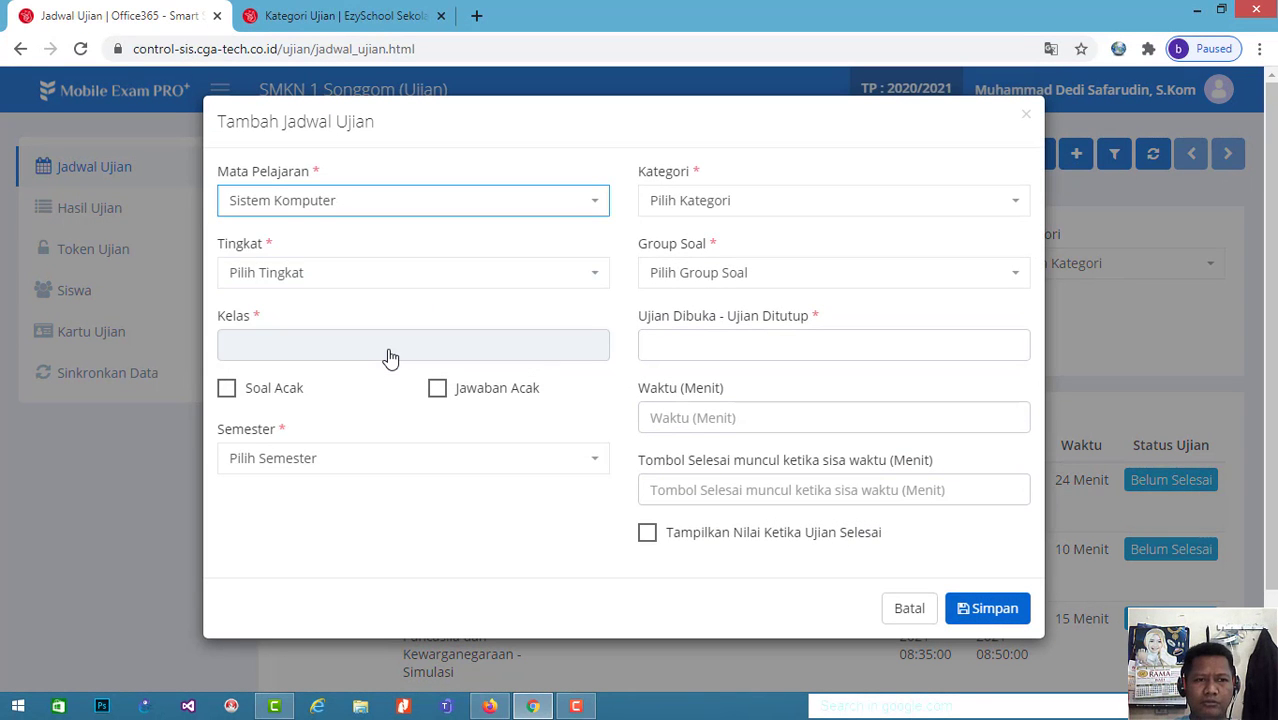
pyautogui.click(432, 278)
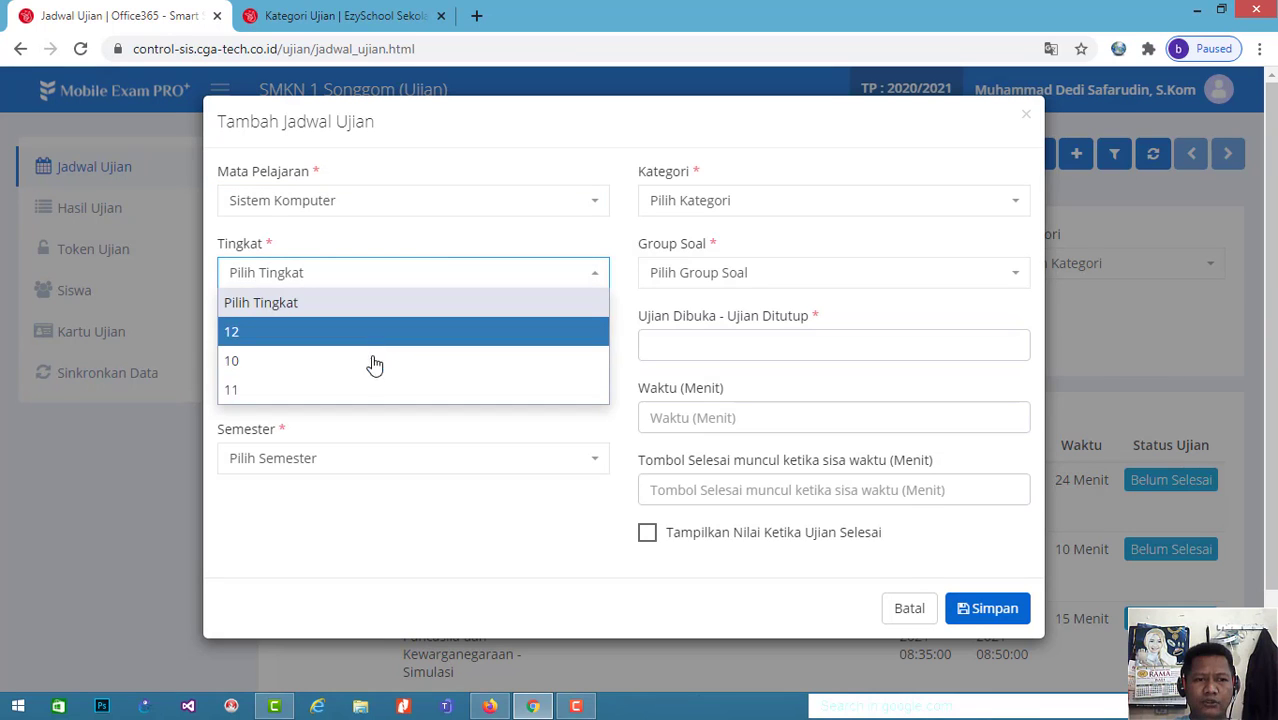
pyautogui.click(373, 362)
# - Assign classes X TKJ 1 and X TKJ 2, shuffle questions and answers, and choose Semester 2
pyautogui.click(366, 348)
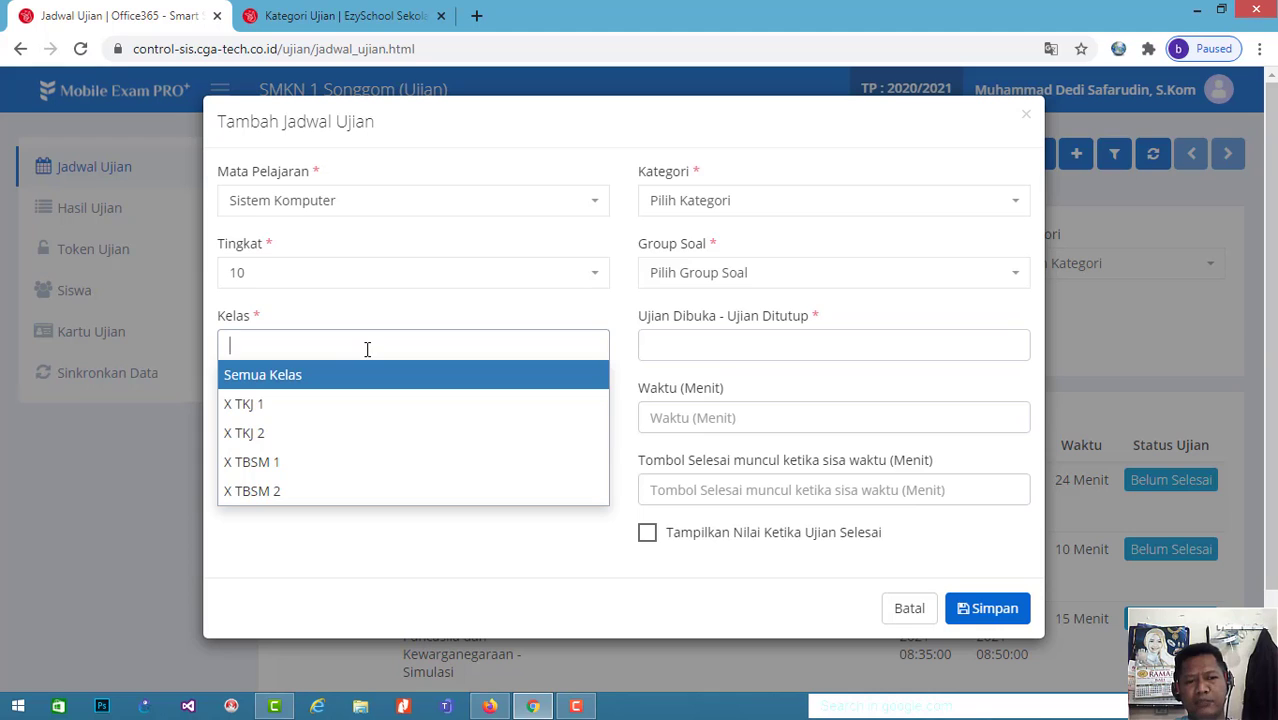
pyautogui.click(350, 401)
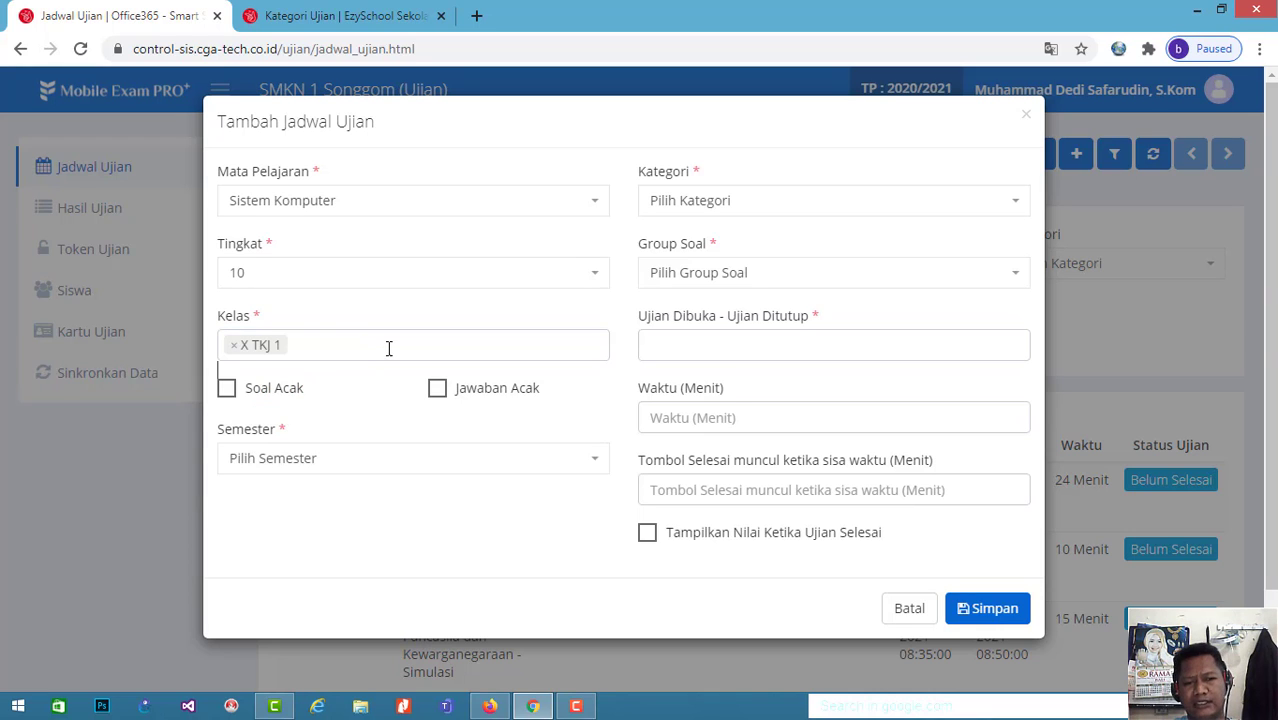
pyautogui.click(390, 347)
pyautogui.click(295, 432)
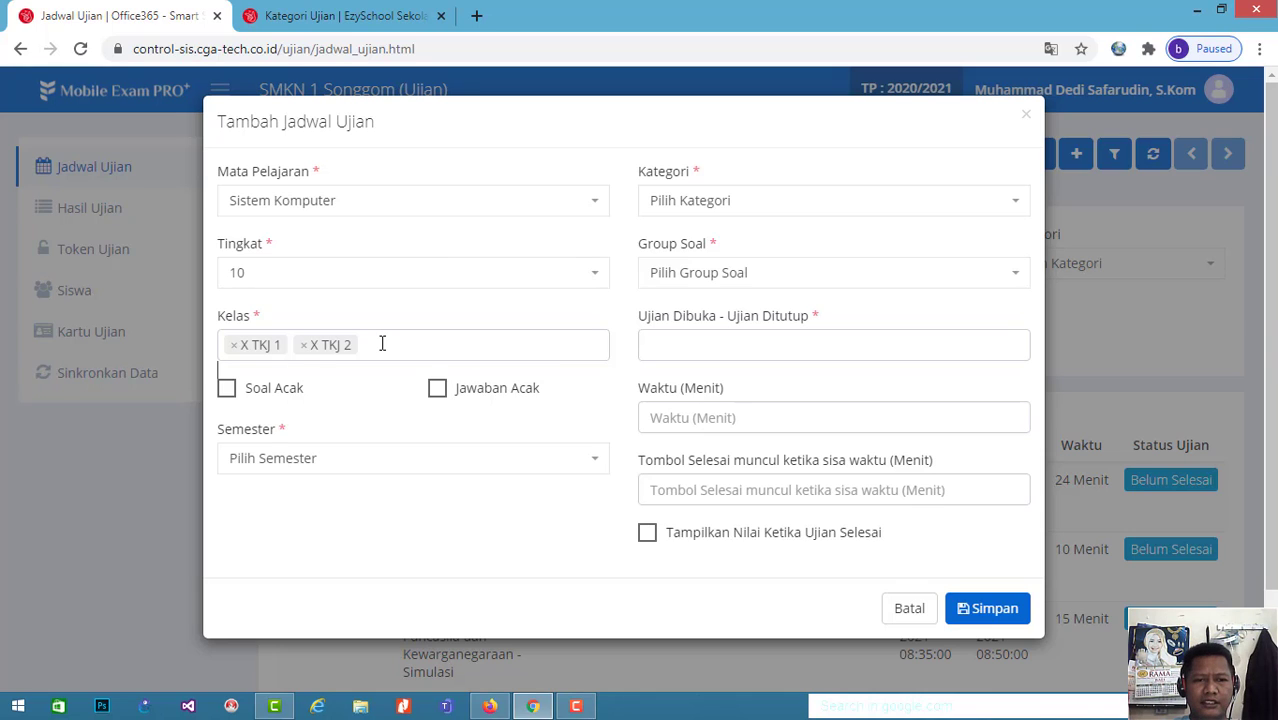
pyautogui.click(226, 392)
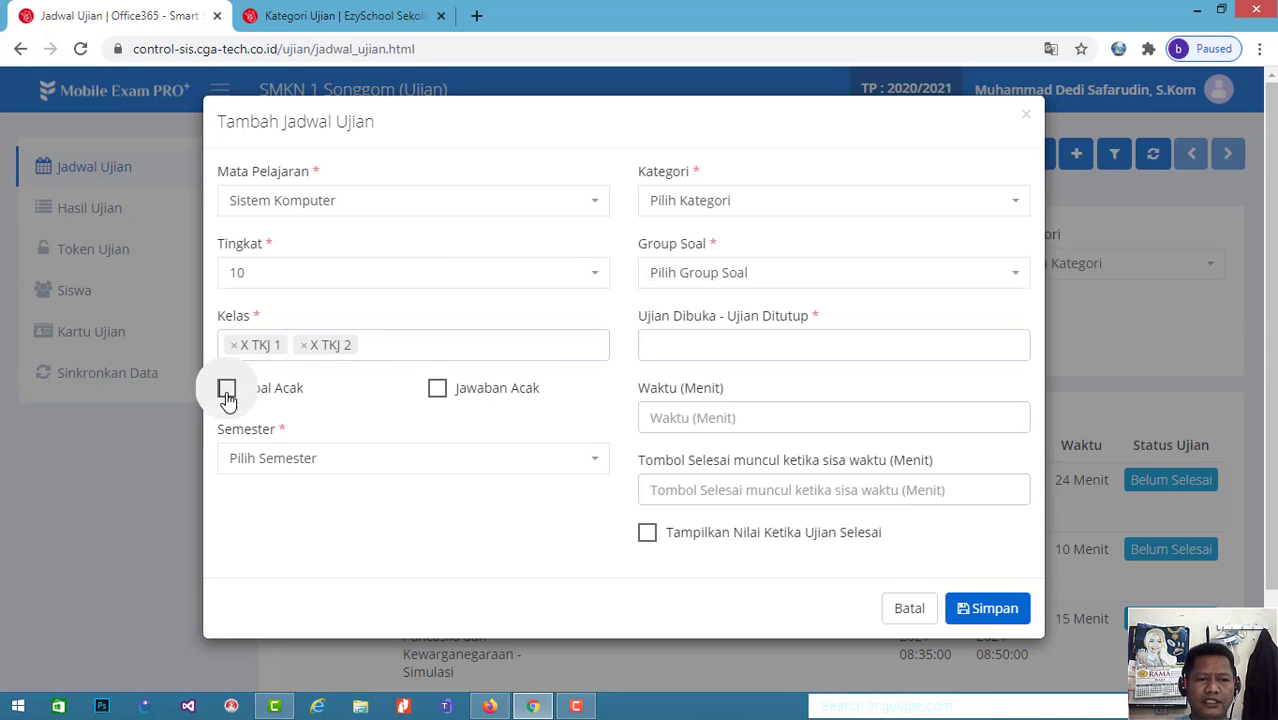
pyautogui.click(437, 390)
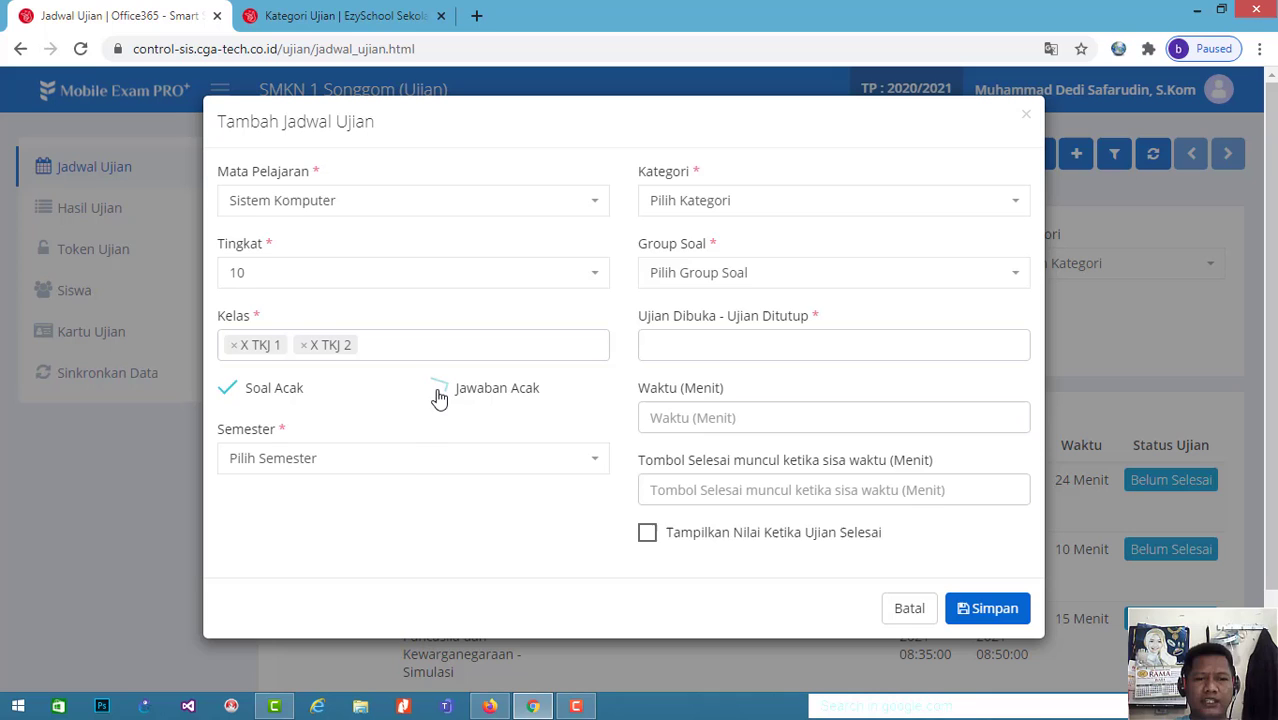
pyautogui.click(406, 460)
pyautogui.click(355, 548)
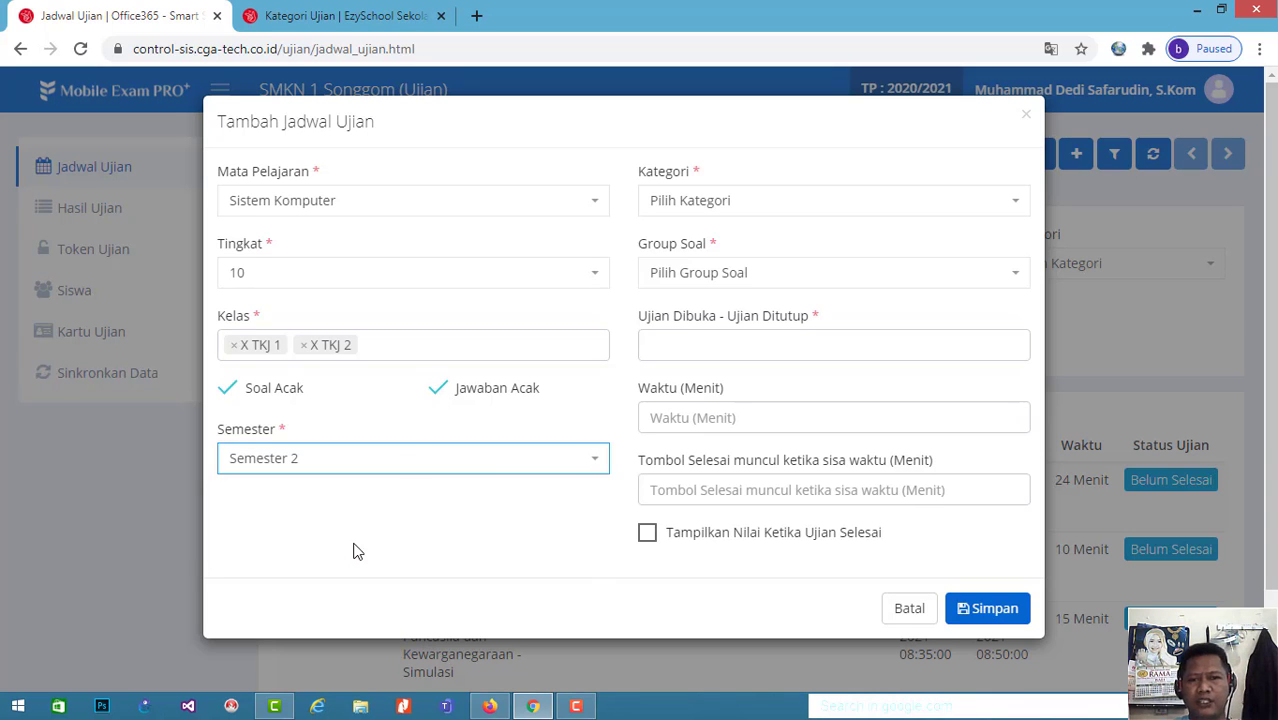
# - Set the category to Ulangan Harian and the question group to UlanganHarian1
pyautogui.click(838, 208)
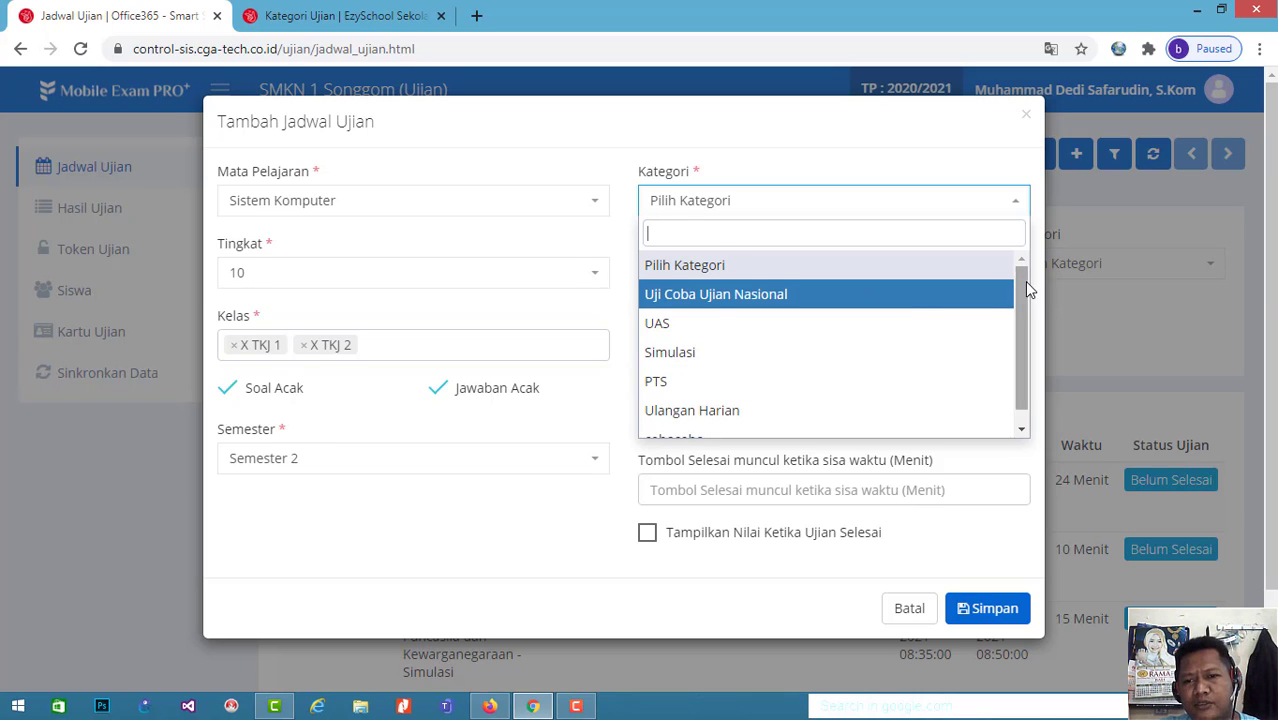
pyautogui.moveTo(1027, 286)
pyautogui.mouseDown()
pyautogui.moveTo(1027, 334)
pyautogui.moveTo(1025, 290)
pyautogui.mouseUp()
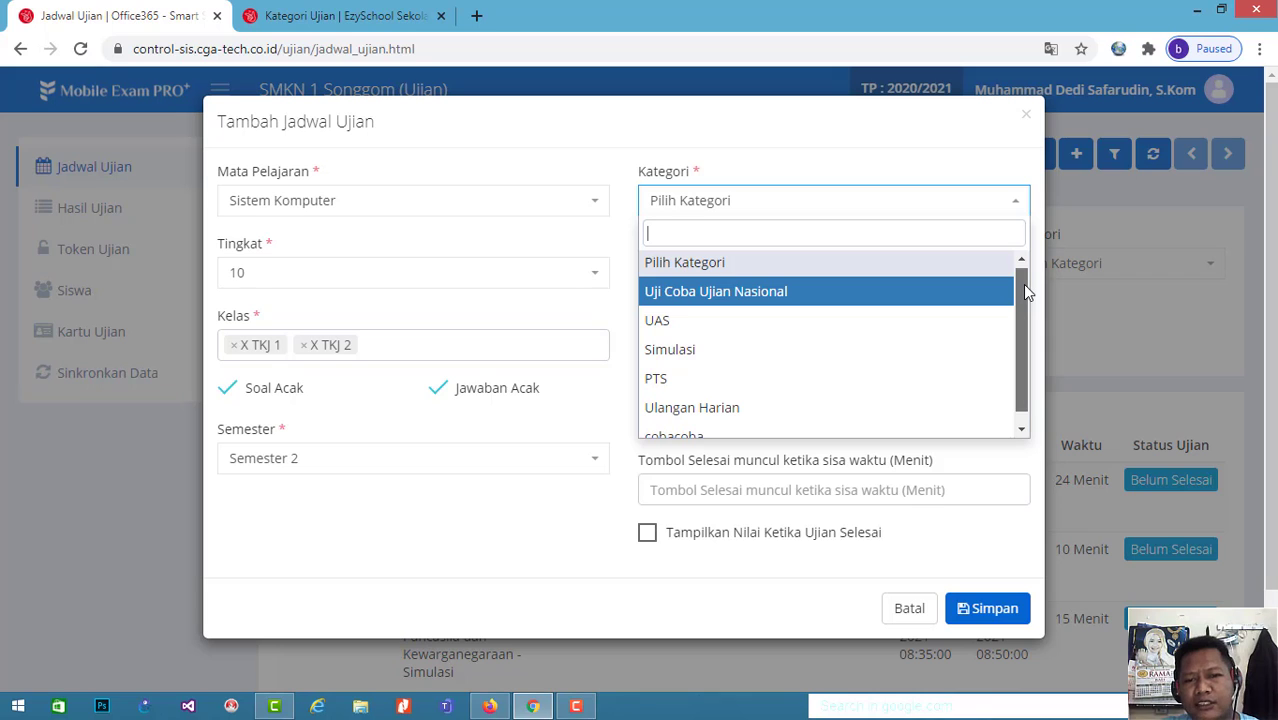
pyautogui.scroll(-1, 1023, 290)
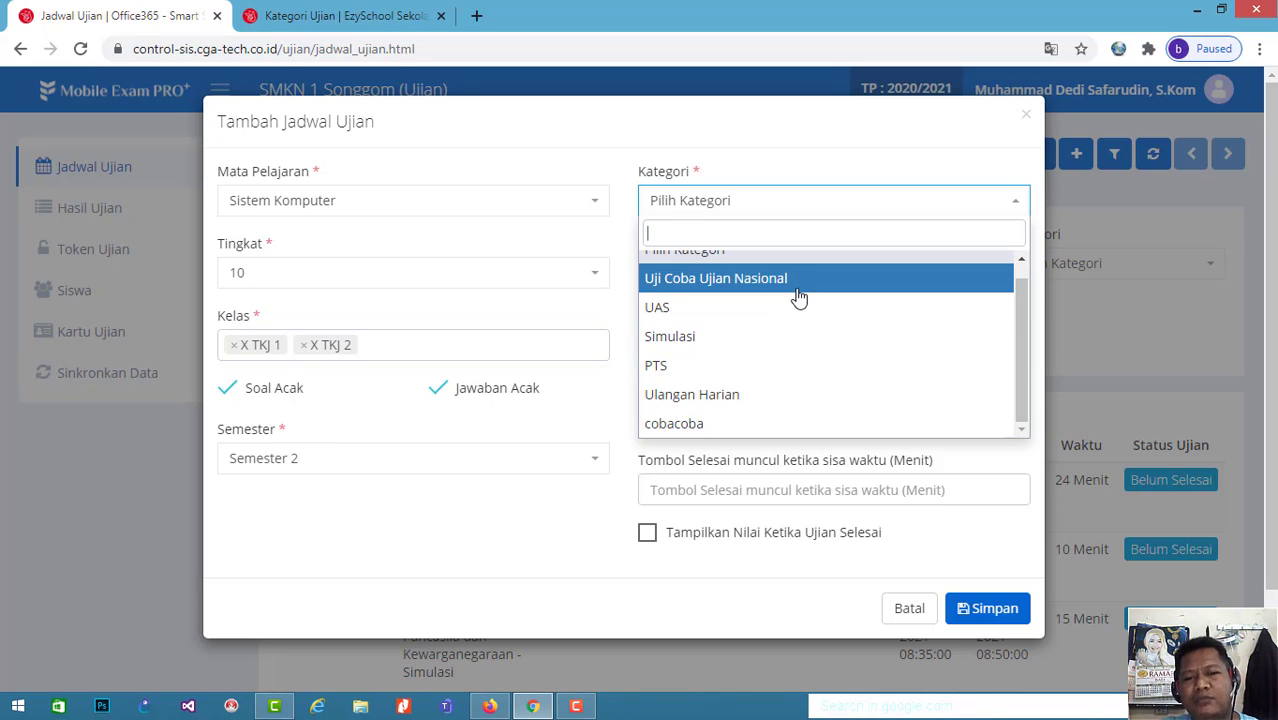
pyautogui.click(690, 397)
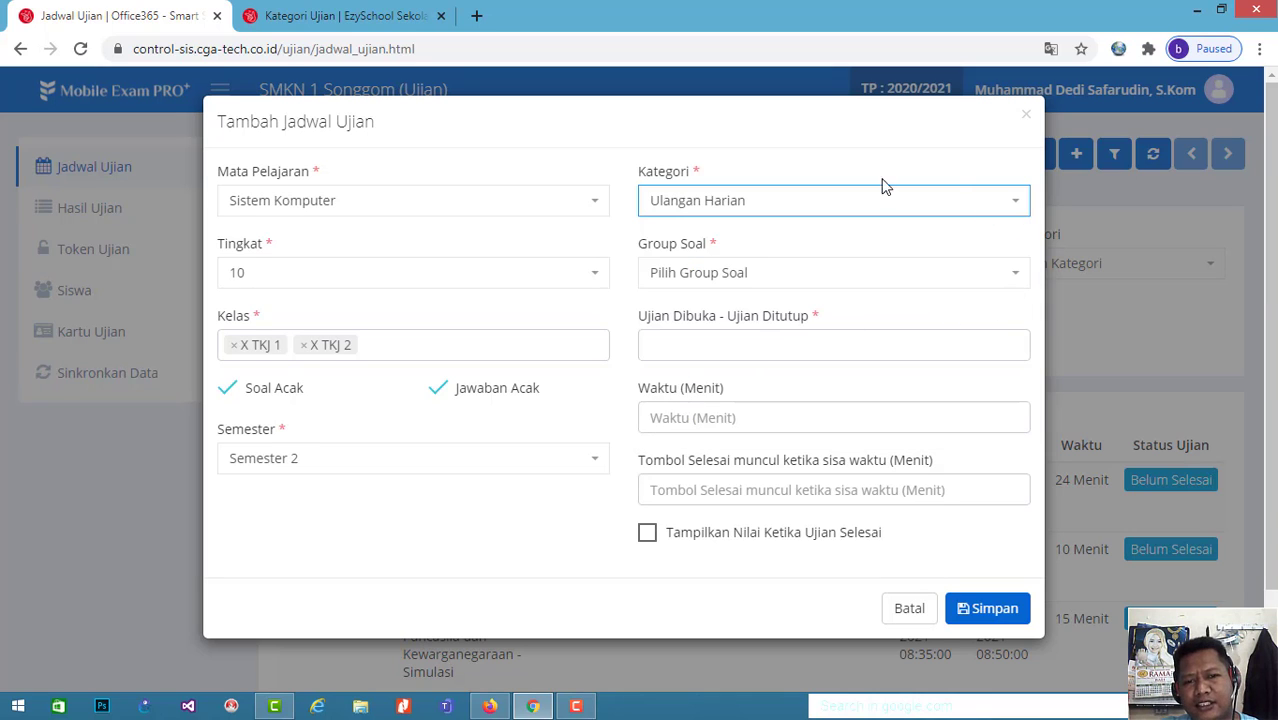
pyautogui.click(753, 275)
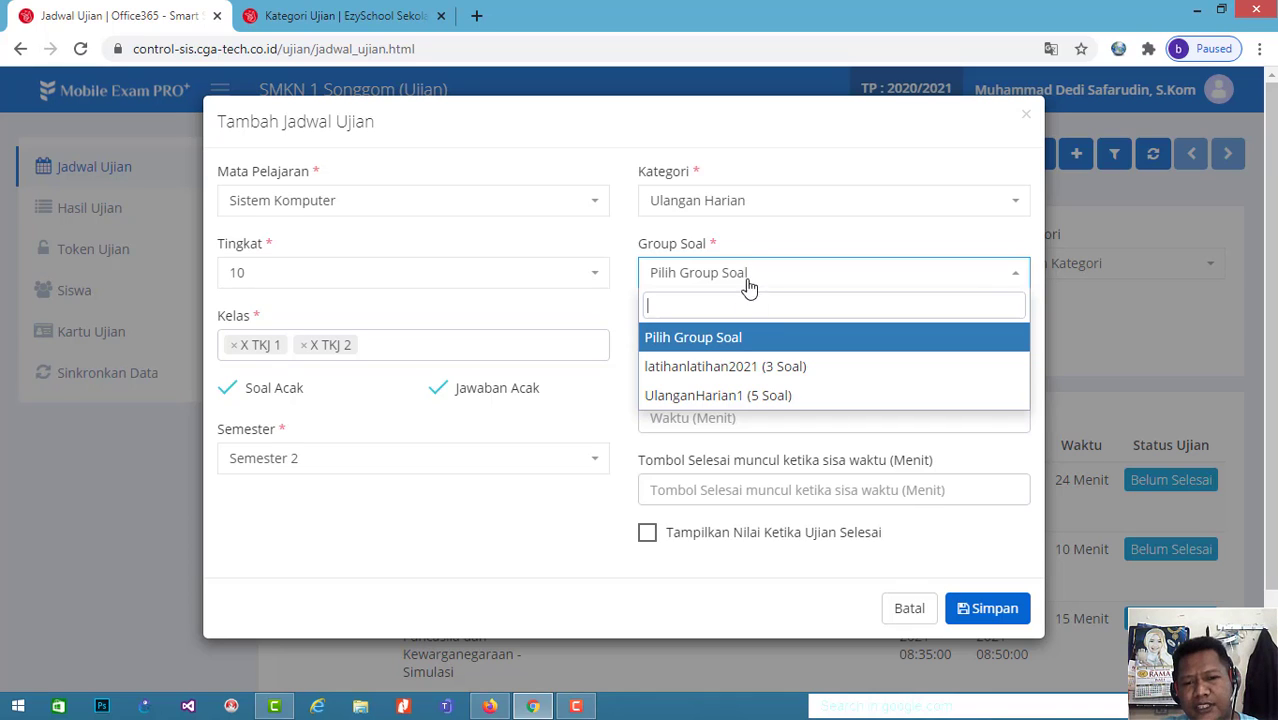
pyautogui.click(771, 396)
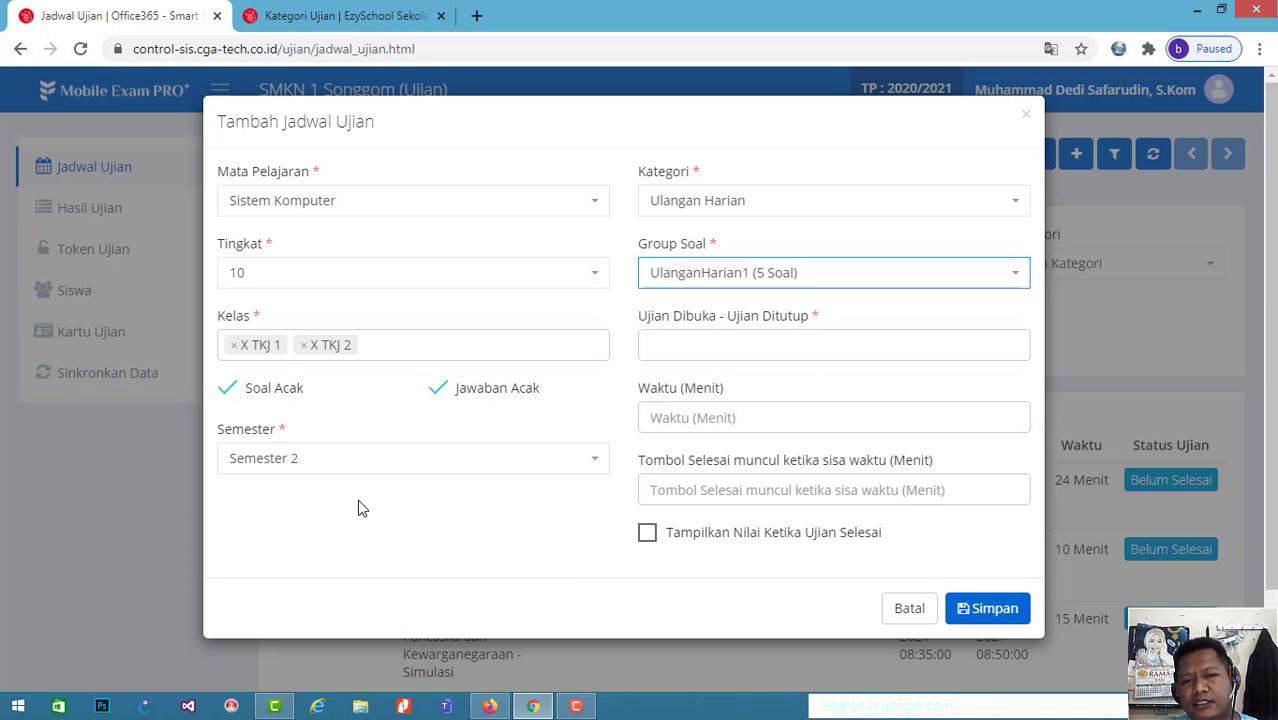
# - Set the exam to open on 08 Jan 2021 at 12:30 PM
pyautogui.click(809, 344)
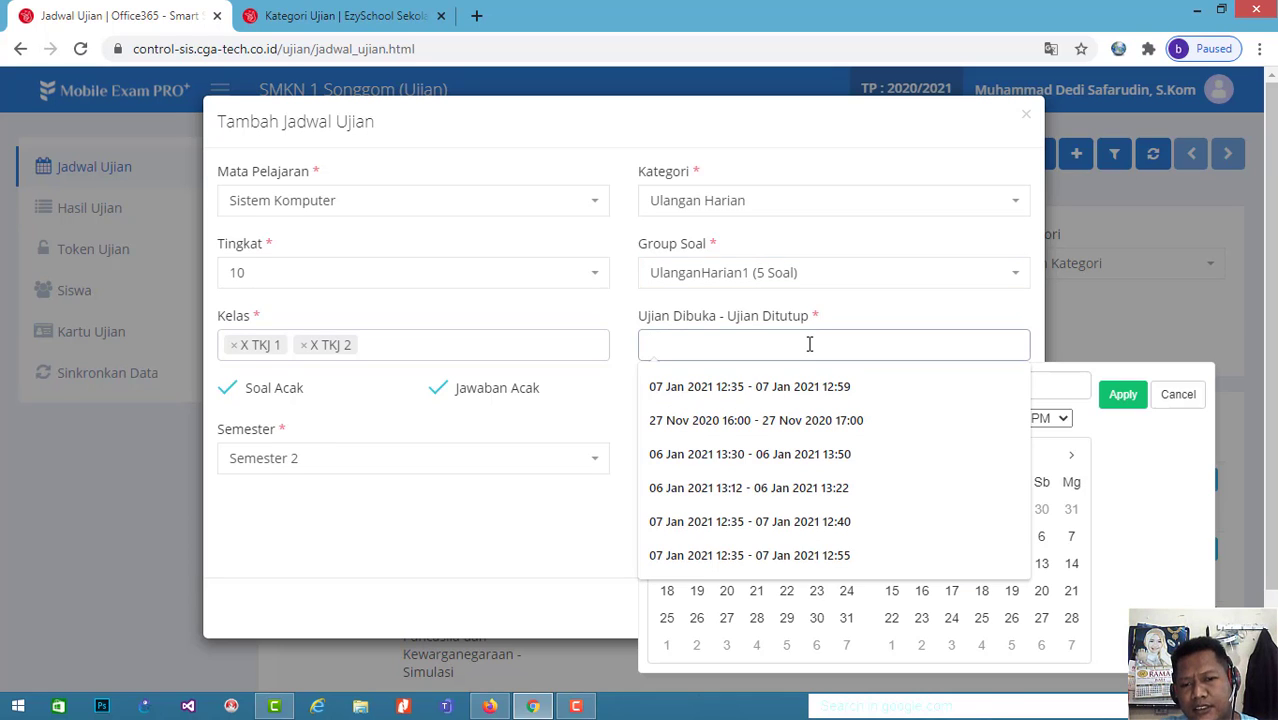
pyautogui.click(1120, 455)
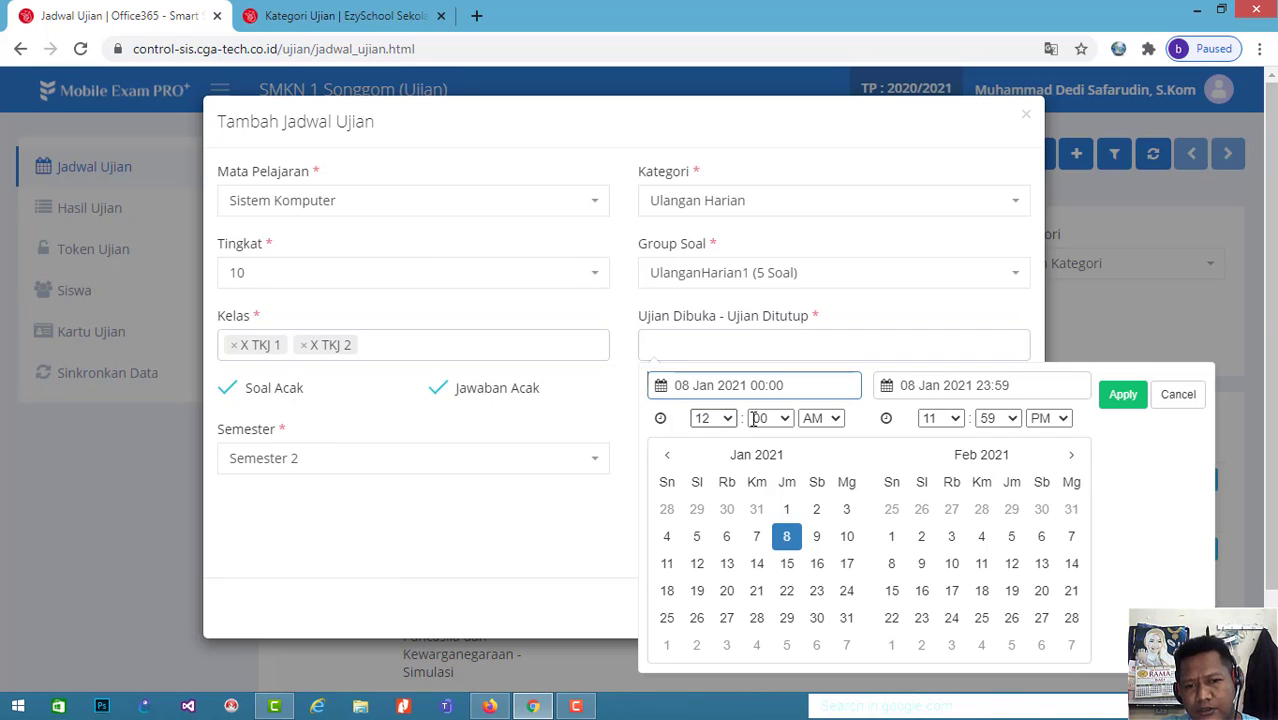
pyautogui.click(785, 419)
pyautogui.click(786, 399)
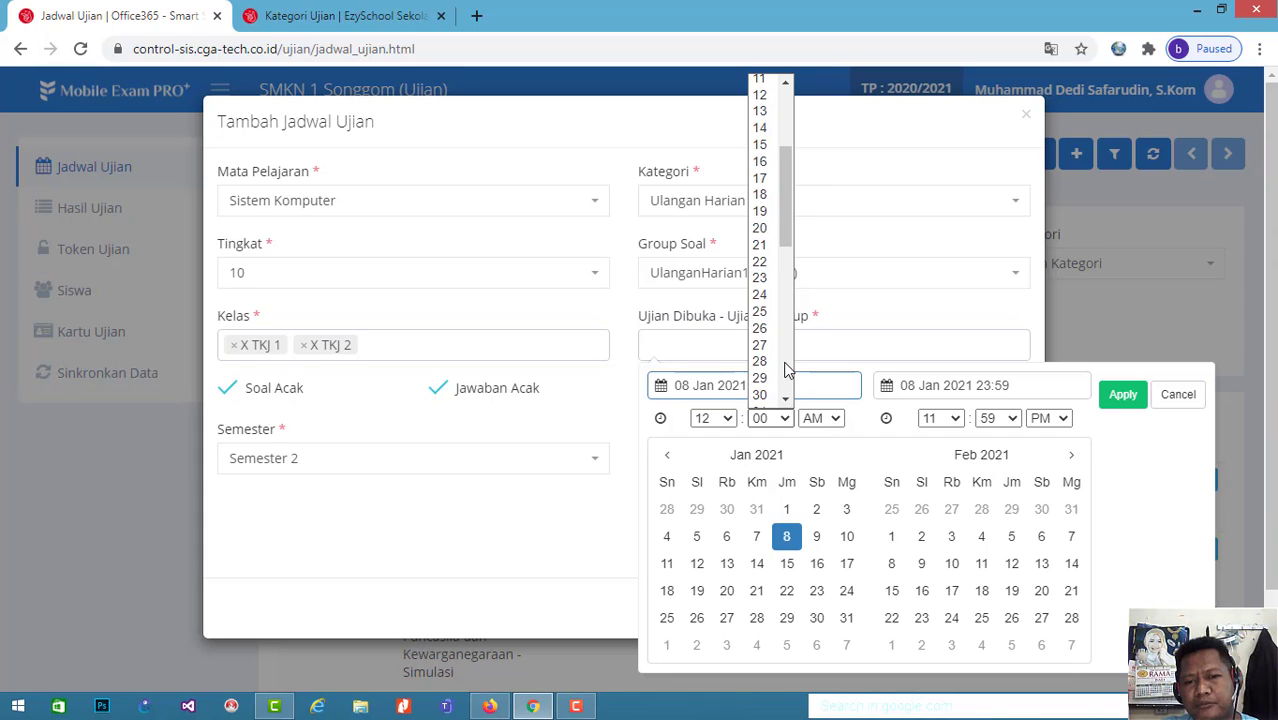
pyautogui.click(763, 391)
pyautogui.click(836, 420)
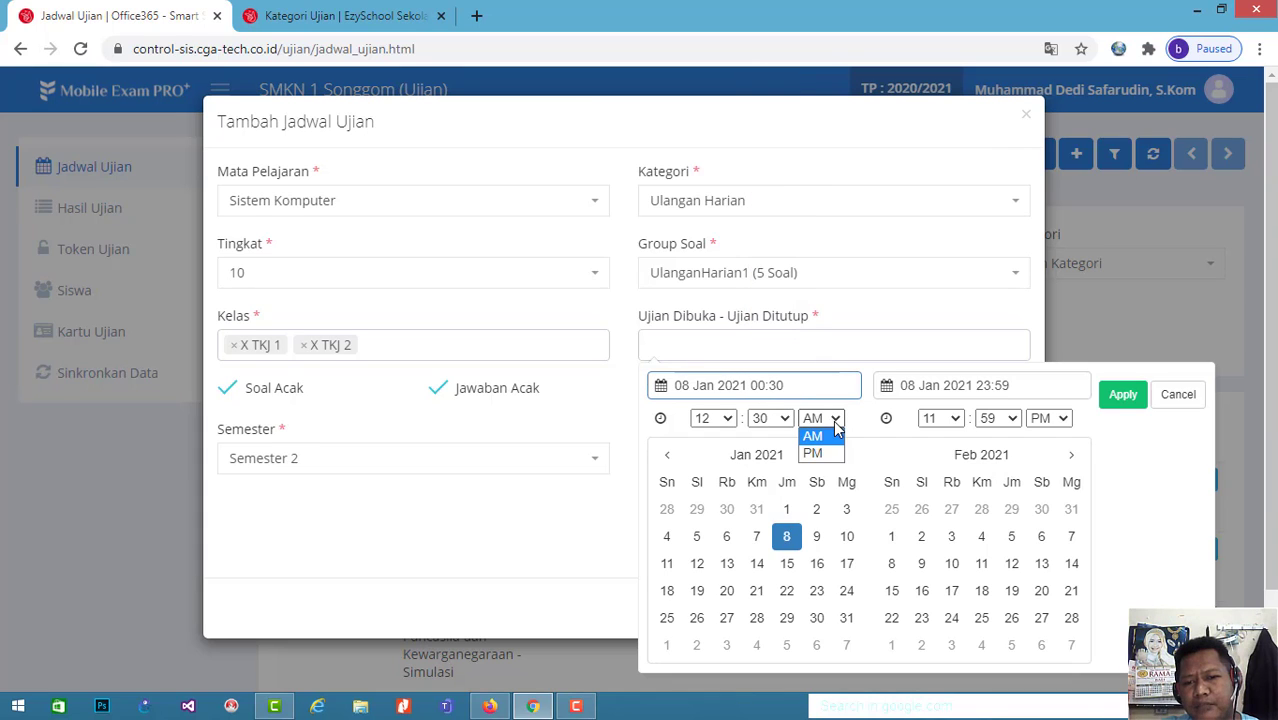
pyautogui.click(828, 452)
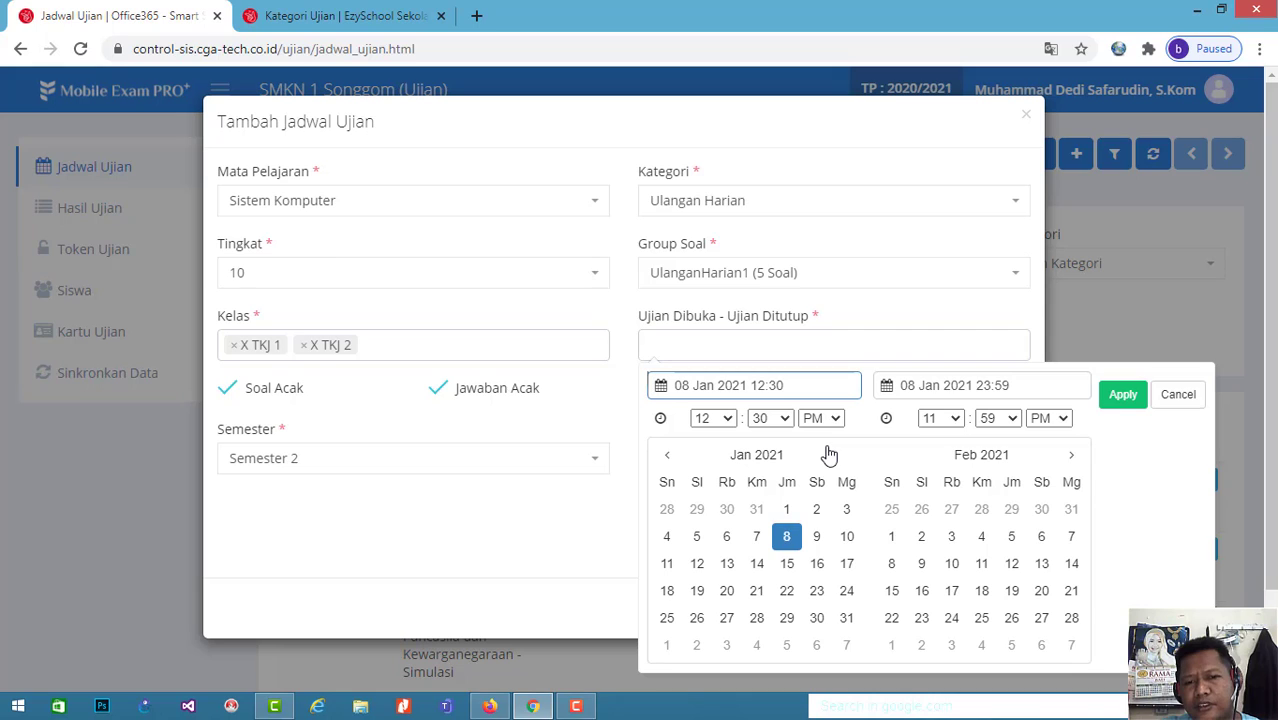
# - Set the exam to close on 08 Jan 2021 at 1:30 PM
pyautogui.click(955, 419)
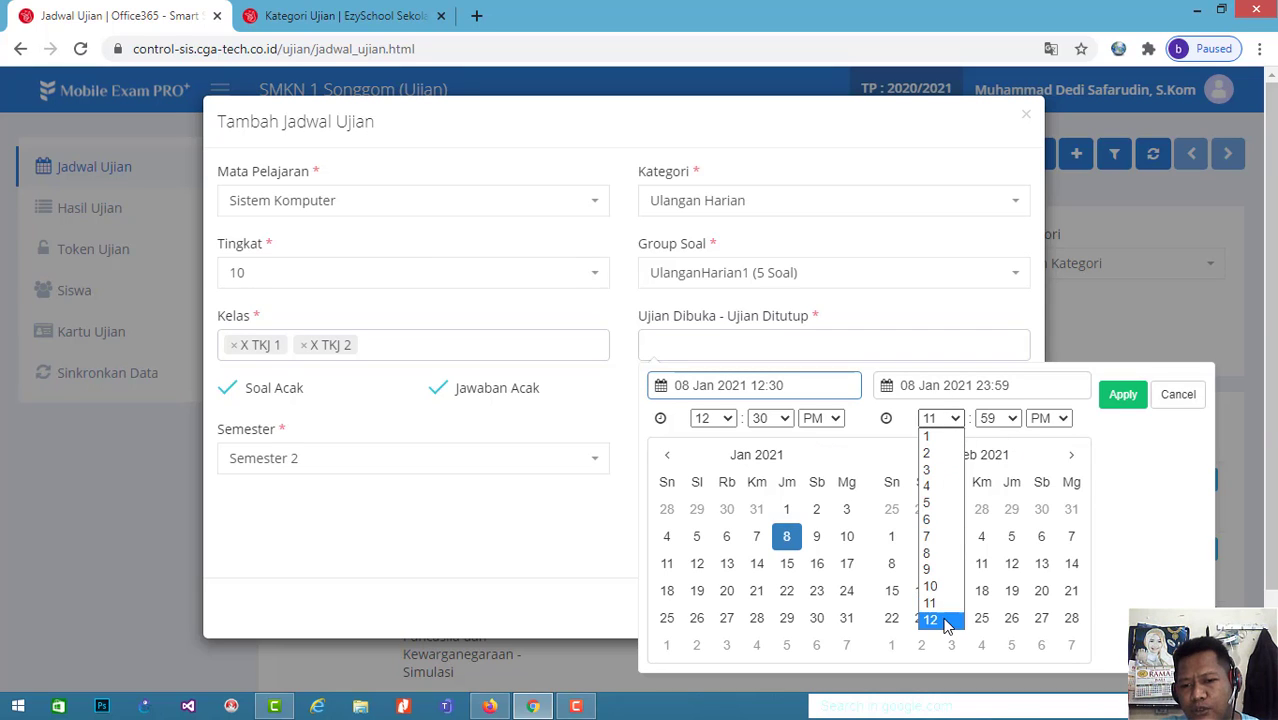
pyautogui.click(941, 622)
pyautogui.click(1011, 419)
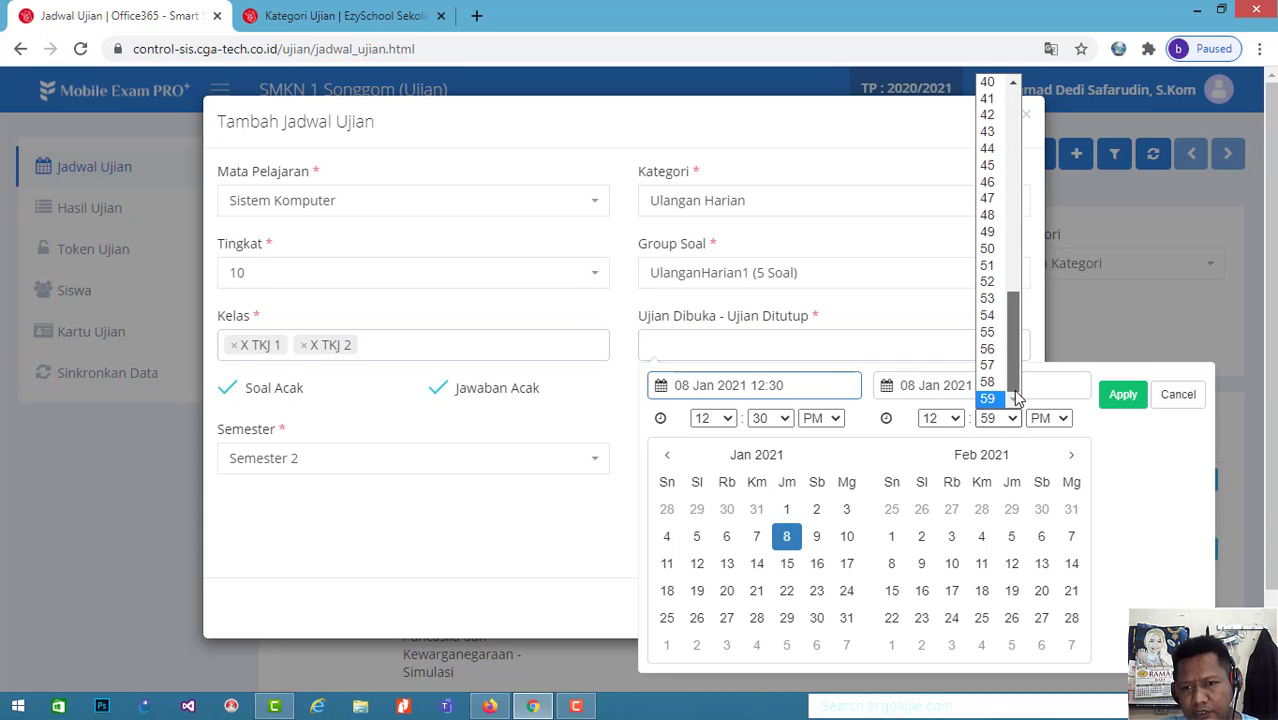
pyautogui.moveTo(1016, 398); pyautogui.dragTo(1024, 238)
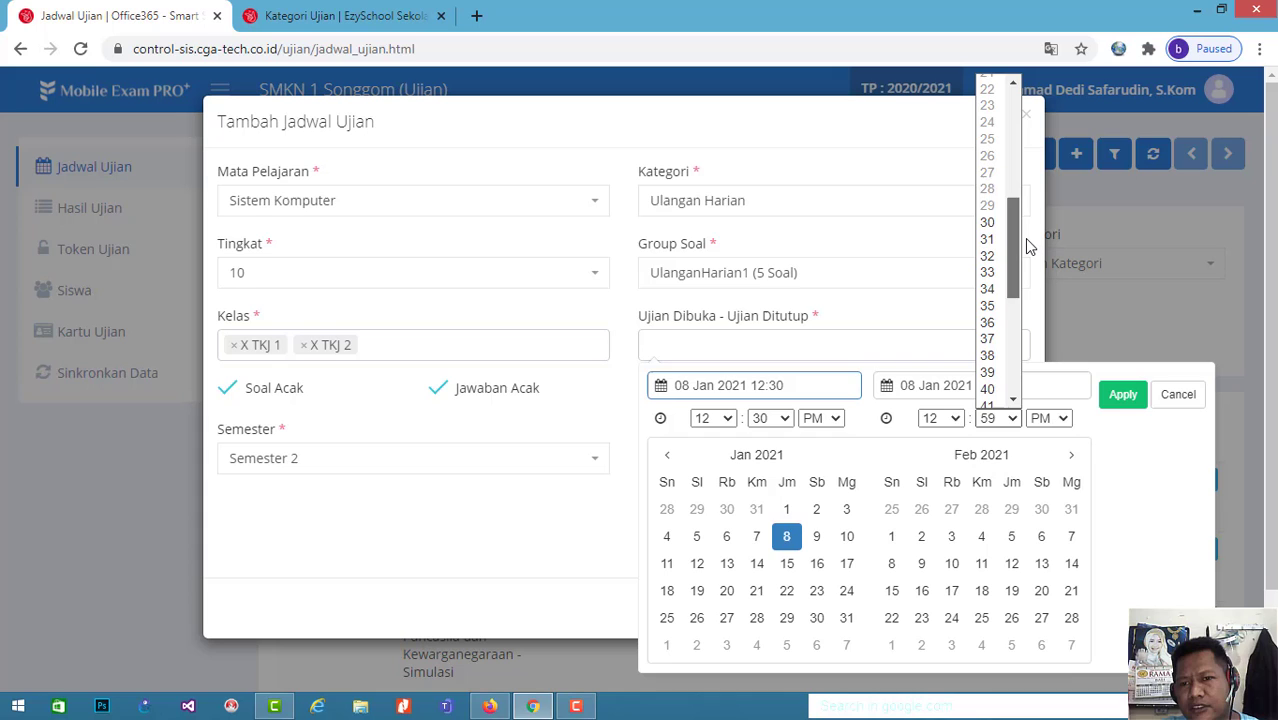
pyautogui.click(941, 418)
pyautogui.click(932, 437)
pyautogui.click(1011, 420)
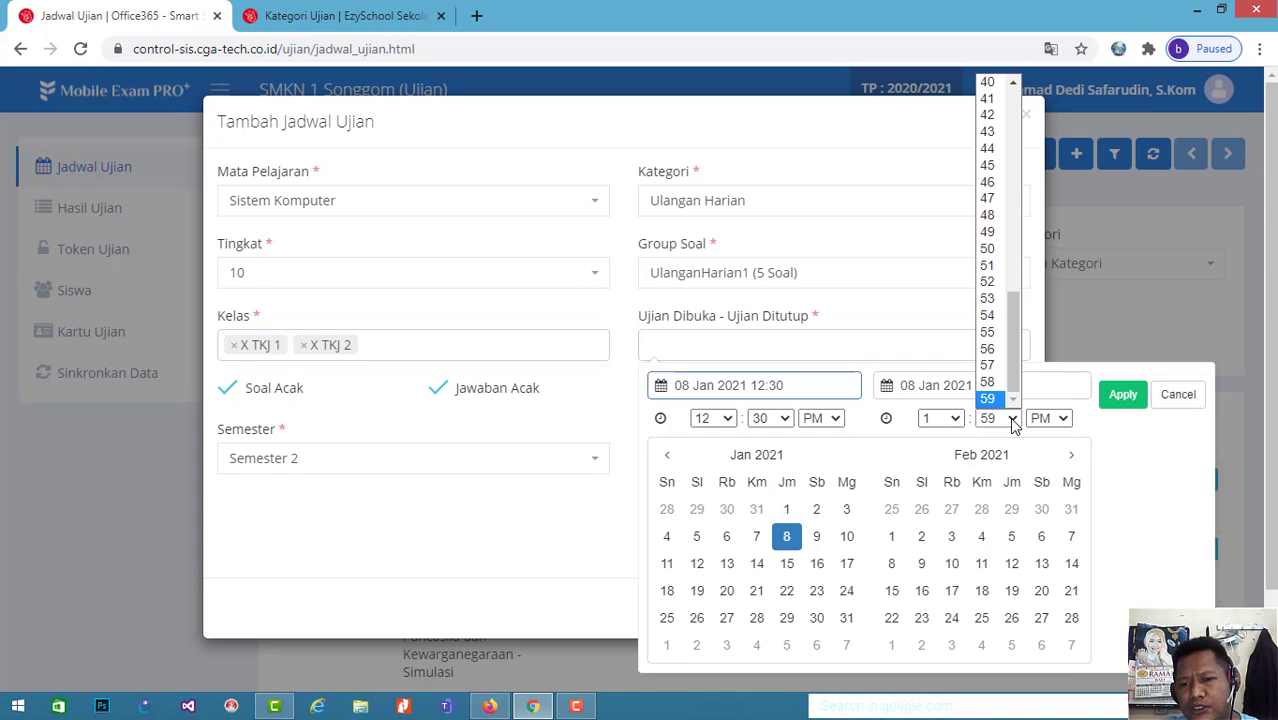
pyautogui.moveTo(1019, 336); pyautogui.dragTo(1021, 239)
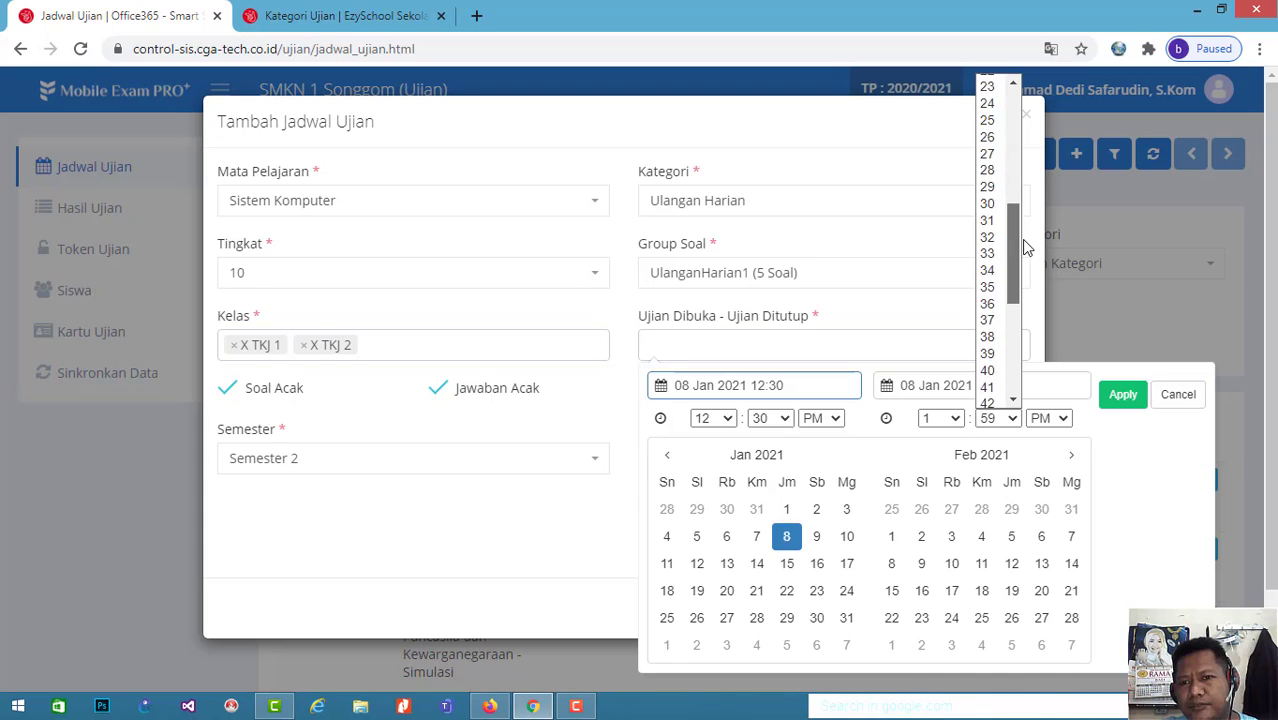
pyautogui.click(1021, 239)
pyautogui.click(912, 348)
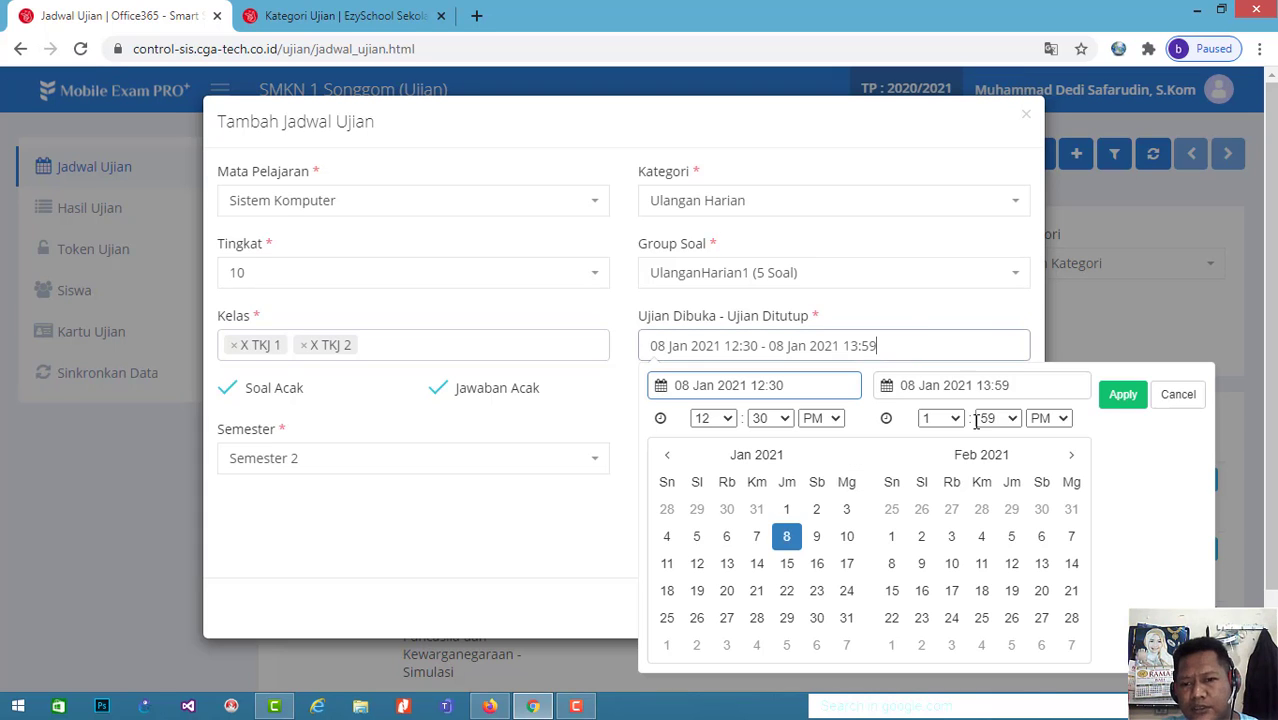
pyautogui.click(1011, 420)
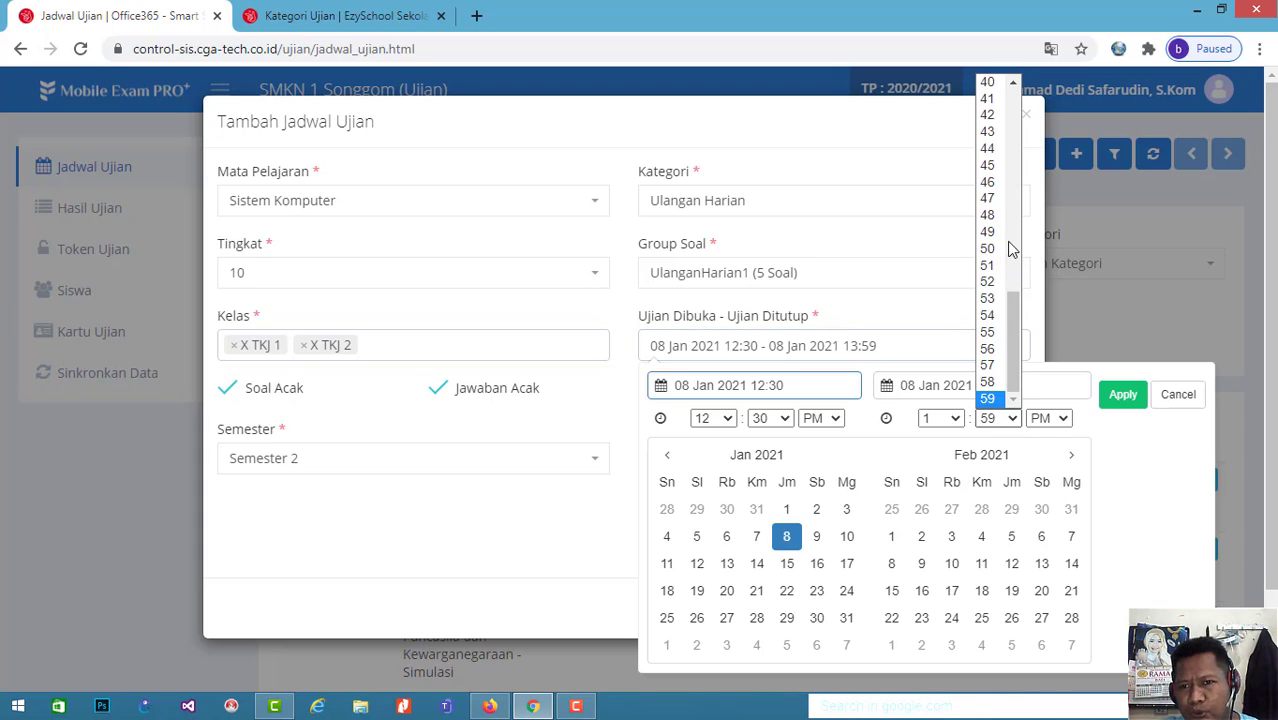
pyautogui.scroll(3, 1001, 152)
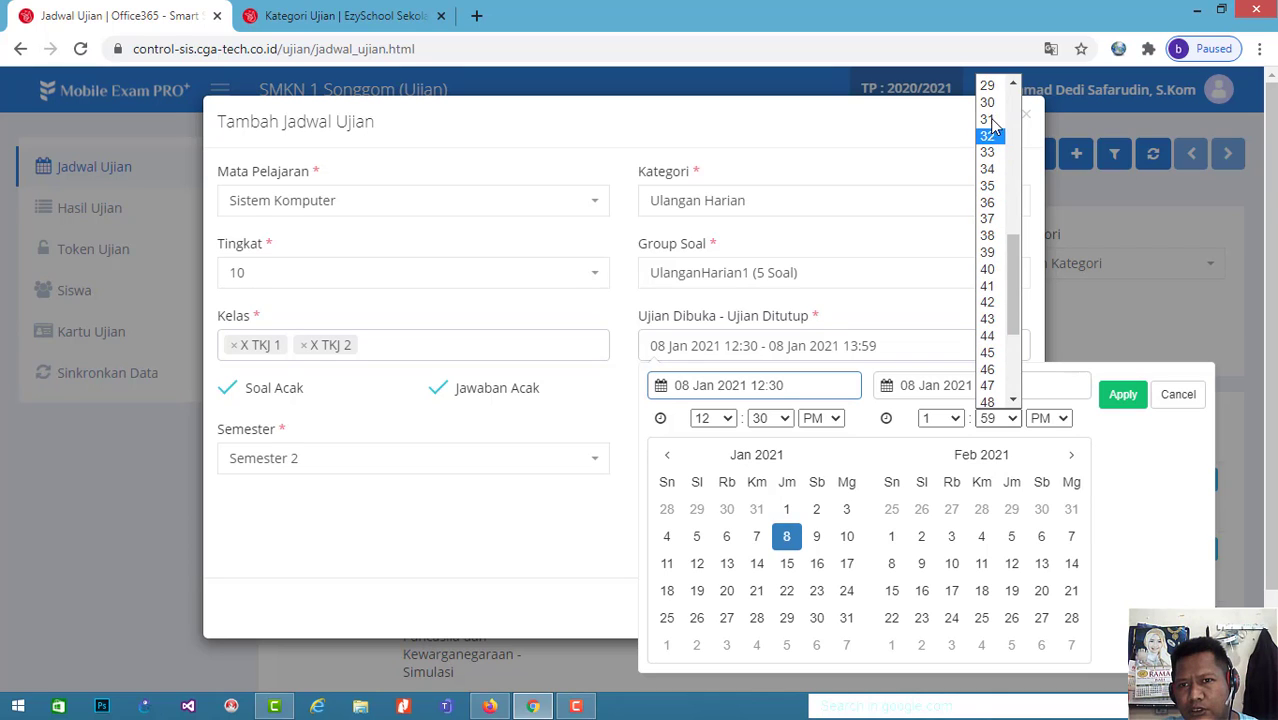
pyautogui.click(990, 100)
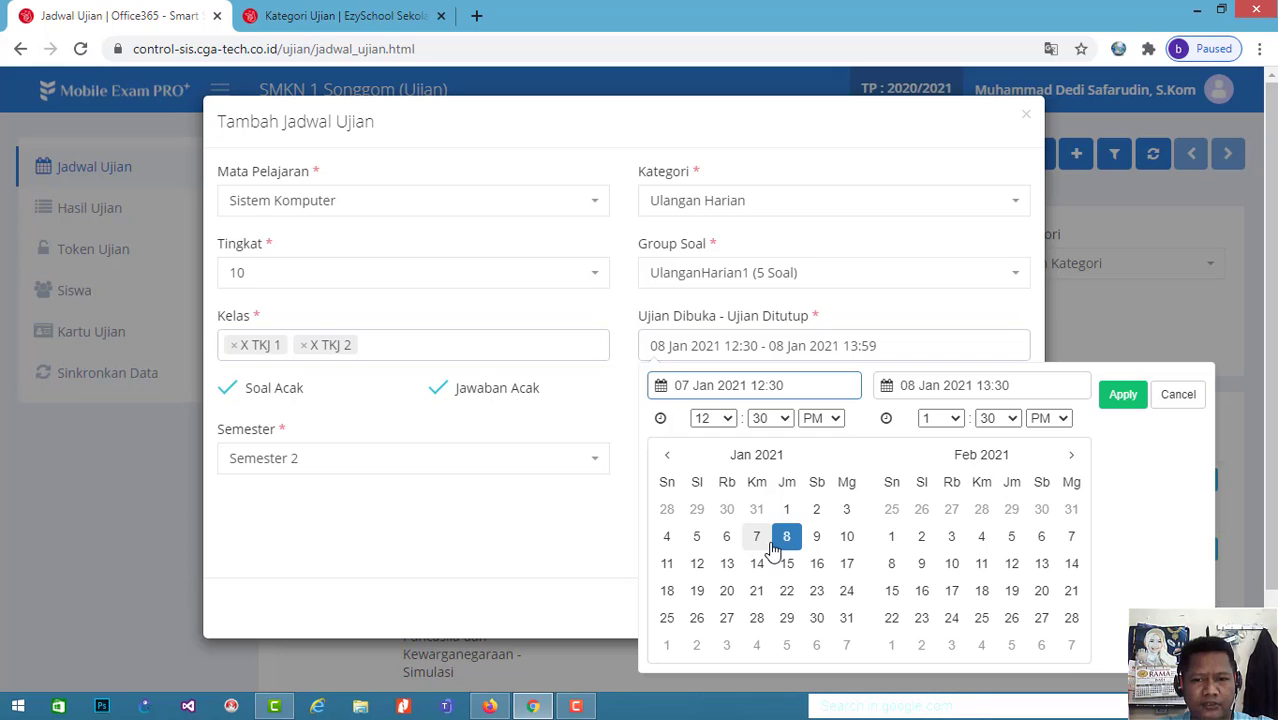
# - Apply the 12:30–13:30 window, set a 60-minute duration, finish option at 10 minutes, and keep scores hidden
pyautogui.click(1121, 400)
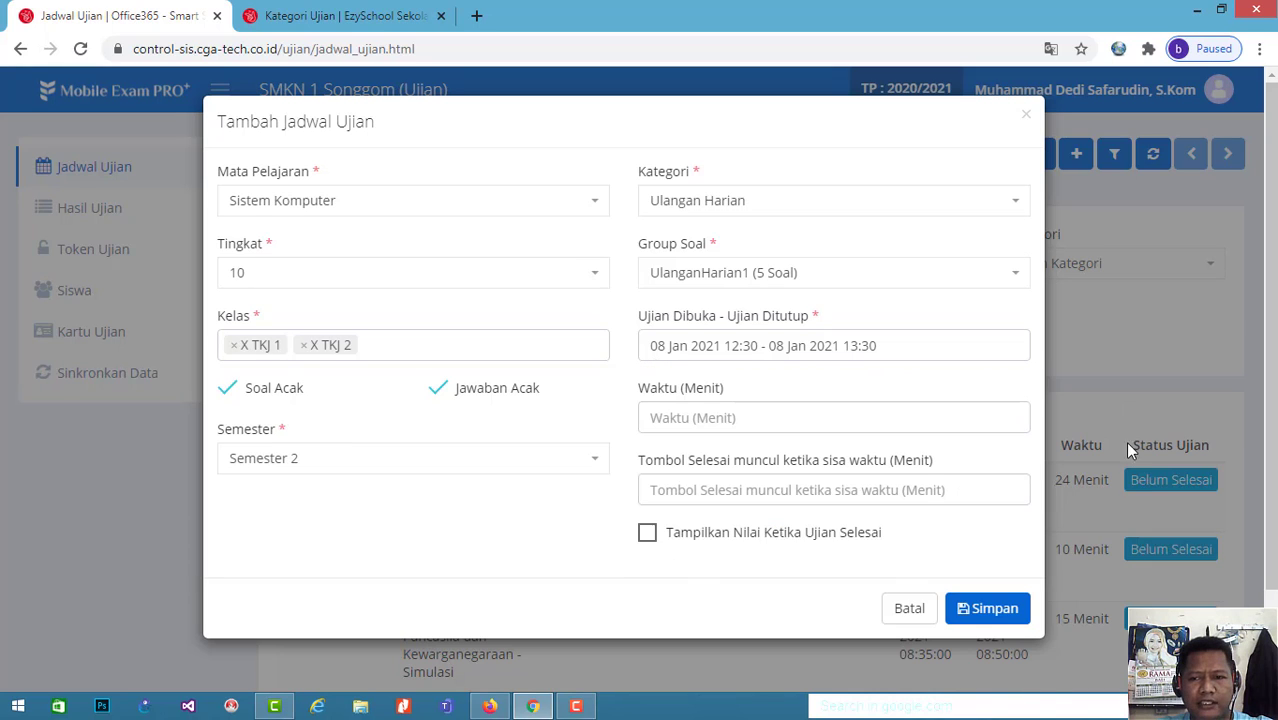
pyautogui.scroll(-2, 1078, 483)
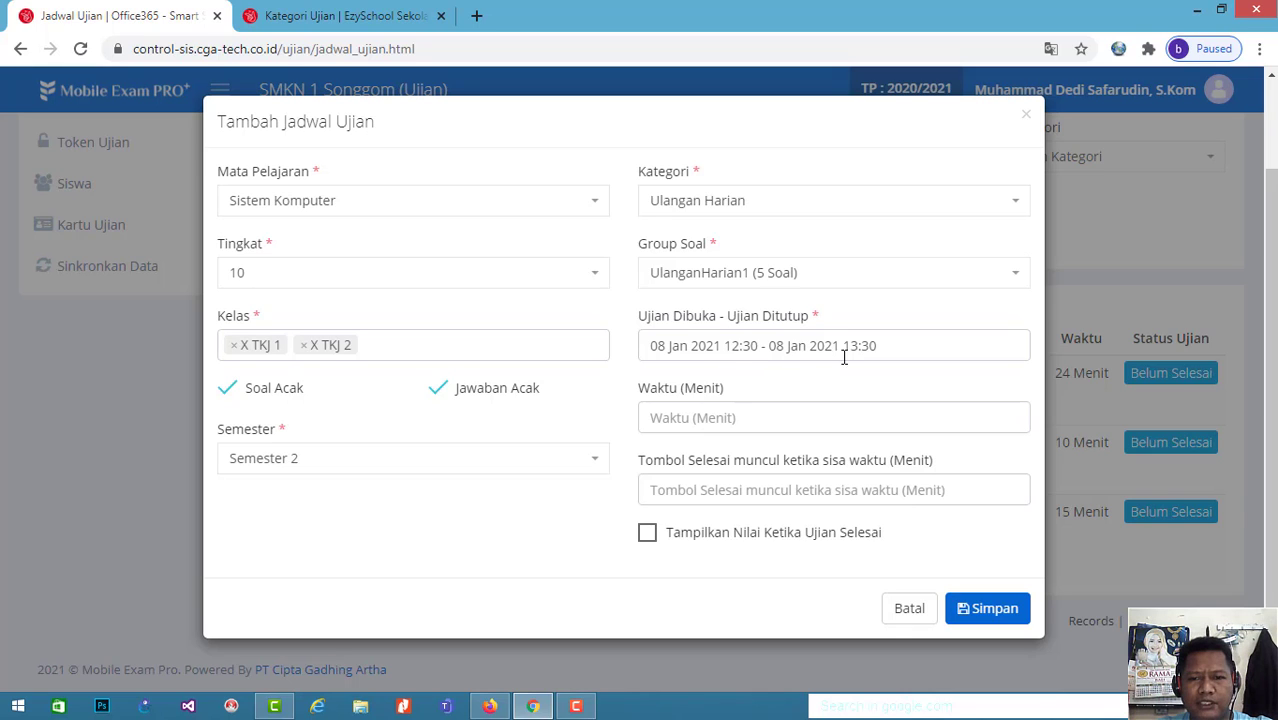
pyautogui.click(767, 413)
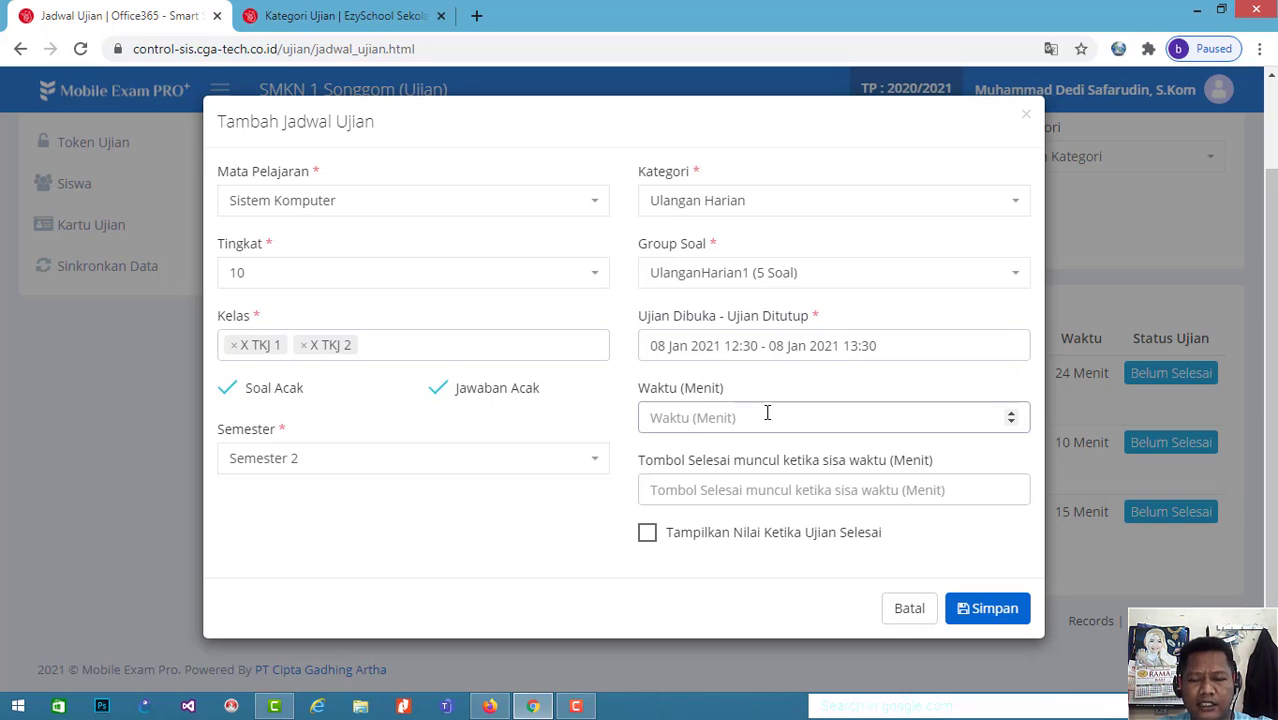
pyautogui.write('60')
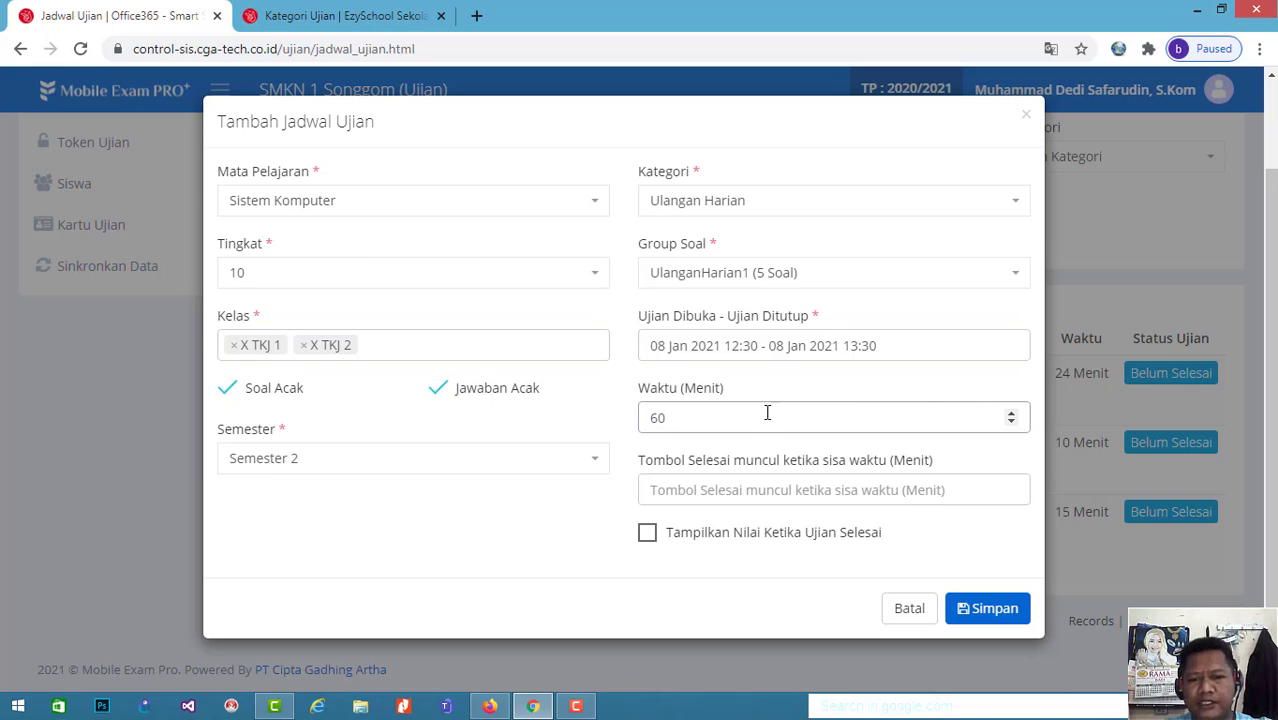
pyautogui.click(786, 497)
pyautogui.write('10')
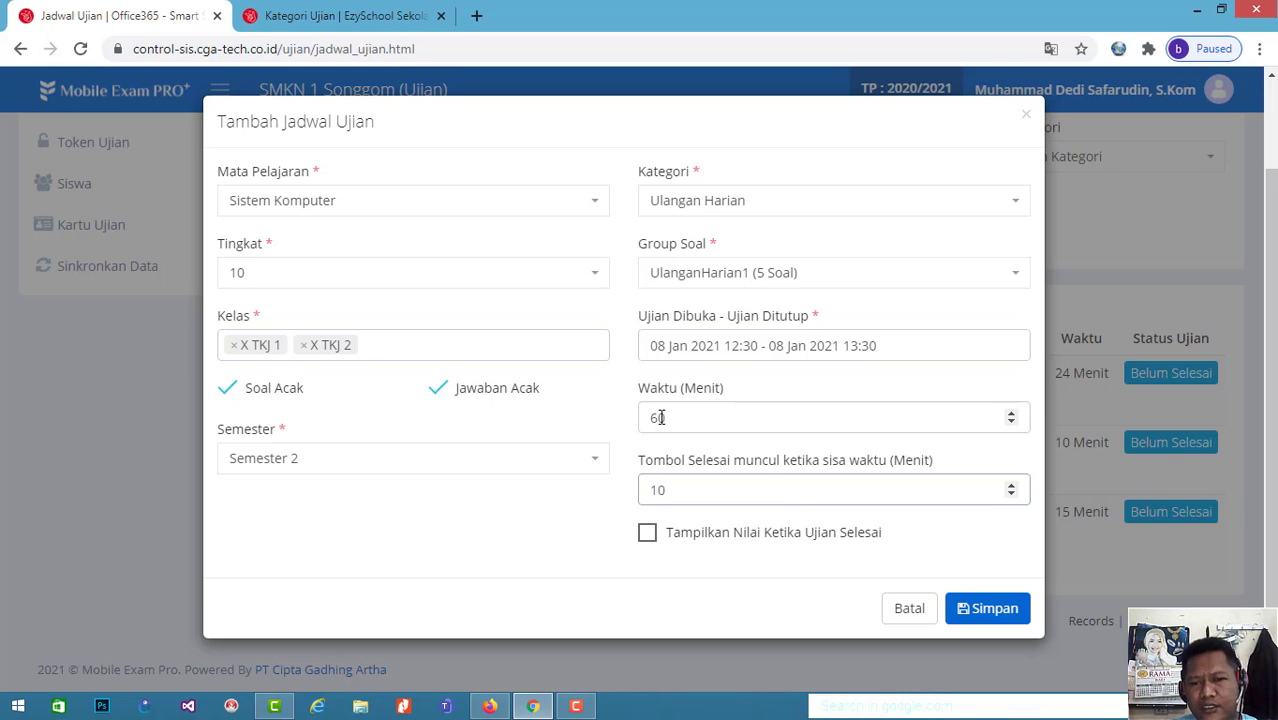
pyautogui.click(650, 536)
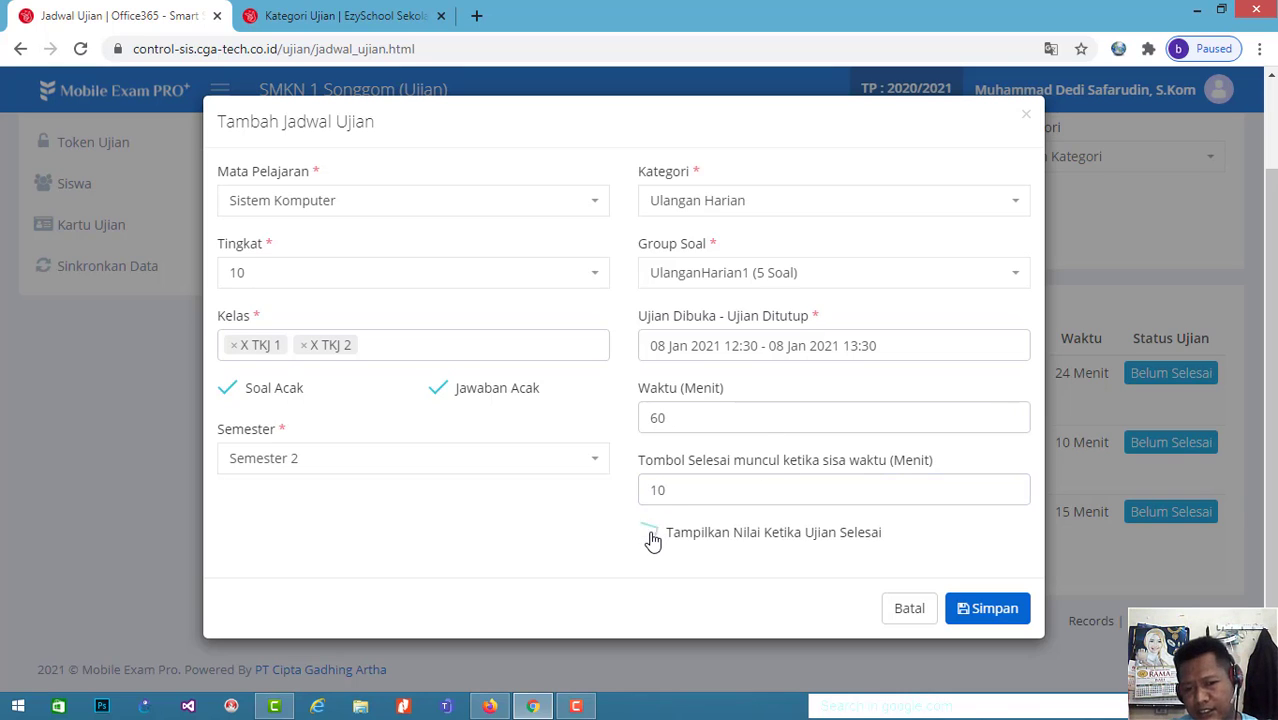
pyautogui.click(651, 534)
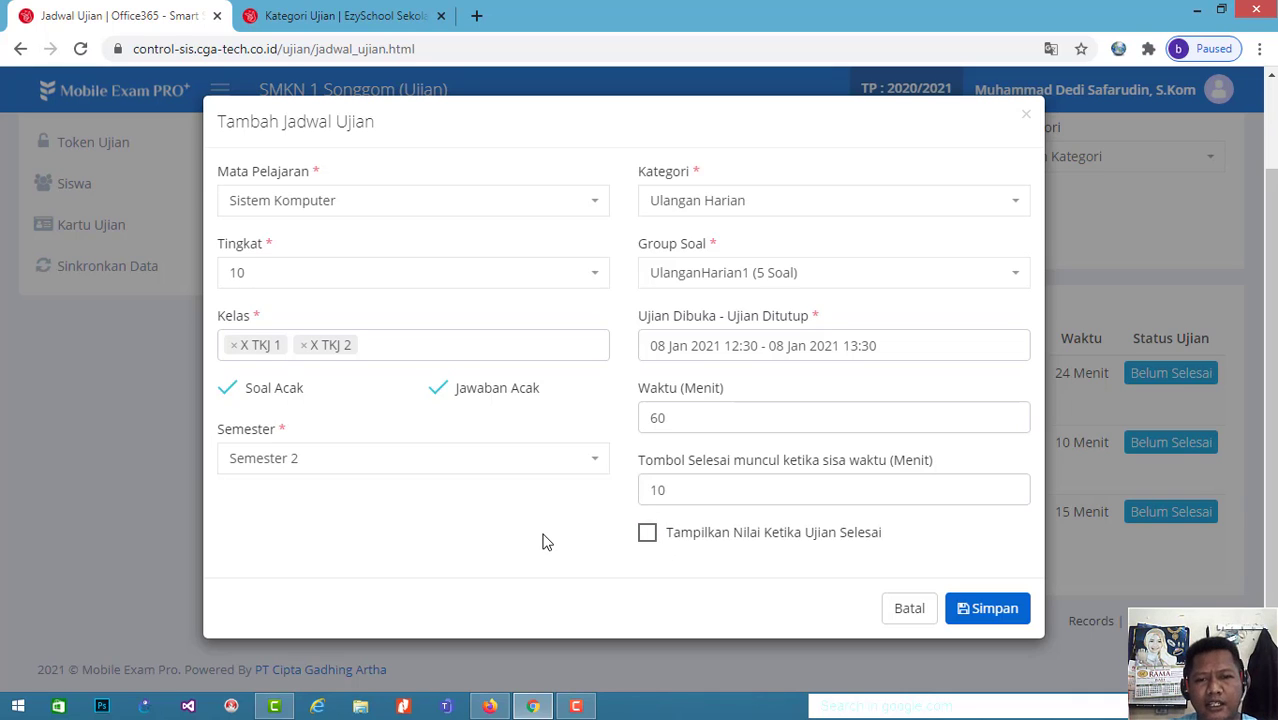
# - Save the schedule and confirm row 12, Sistem Komputer - Ulangan Harian, appears in Jadwal Ujian
pyautogui.click(995, 612)
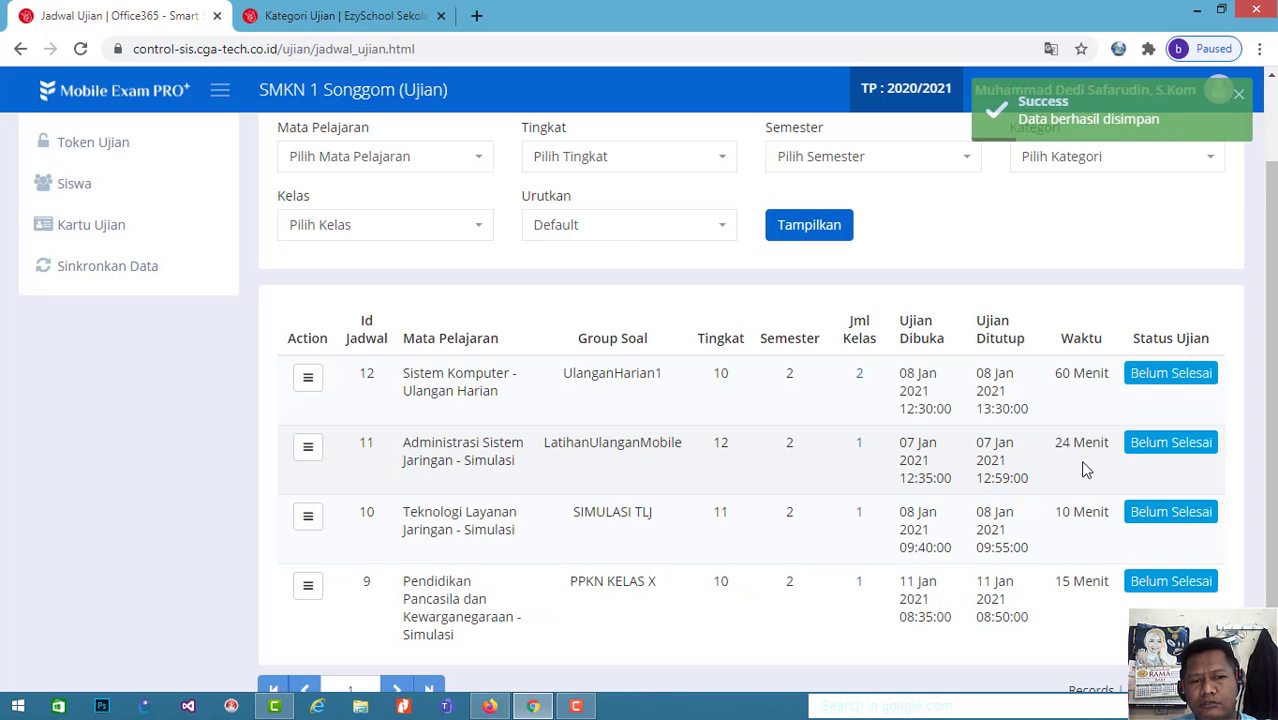
pyautogui.scroll(1, 1045, 470)
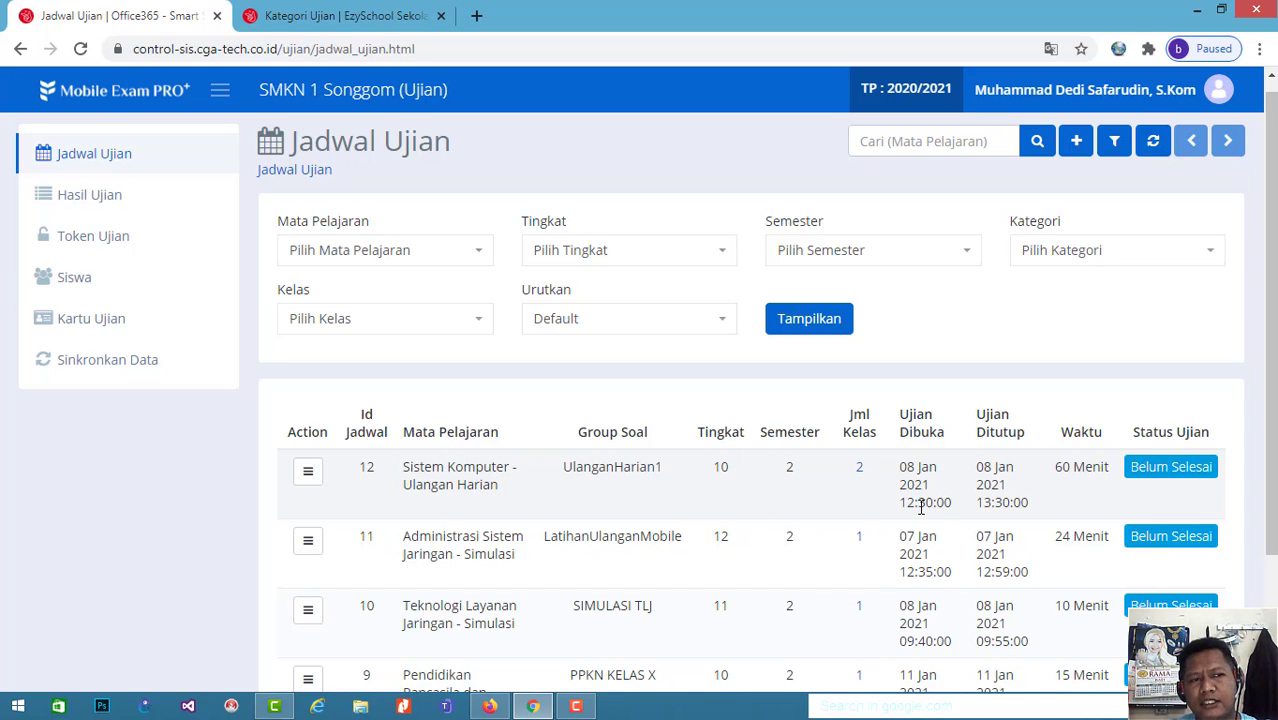
pyautogui.scroll(1, 922, 510)
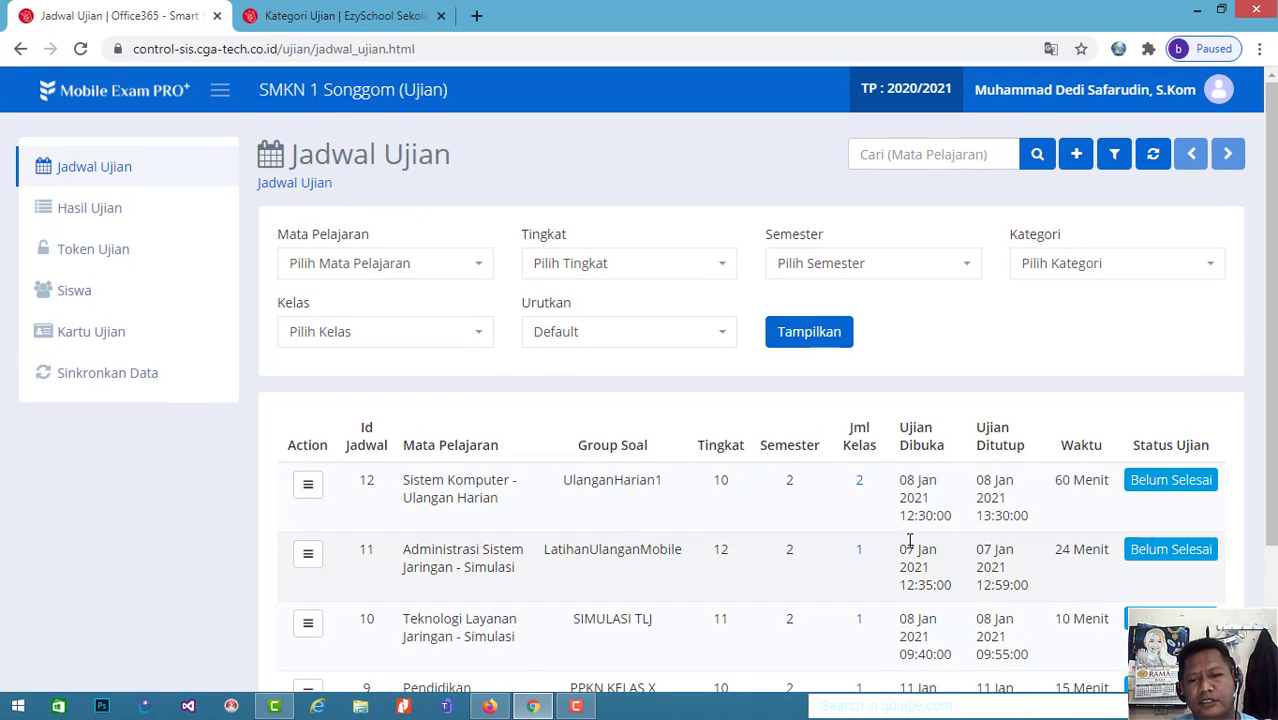
# - Generate a new exam token on the Token Ujian page and select the token text to copy it
pyautogui.click(112, 255)
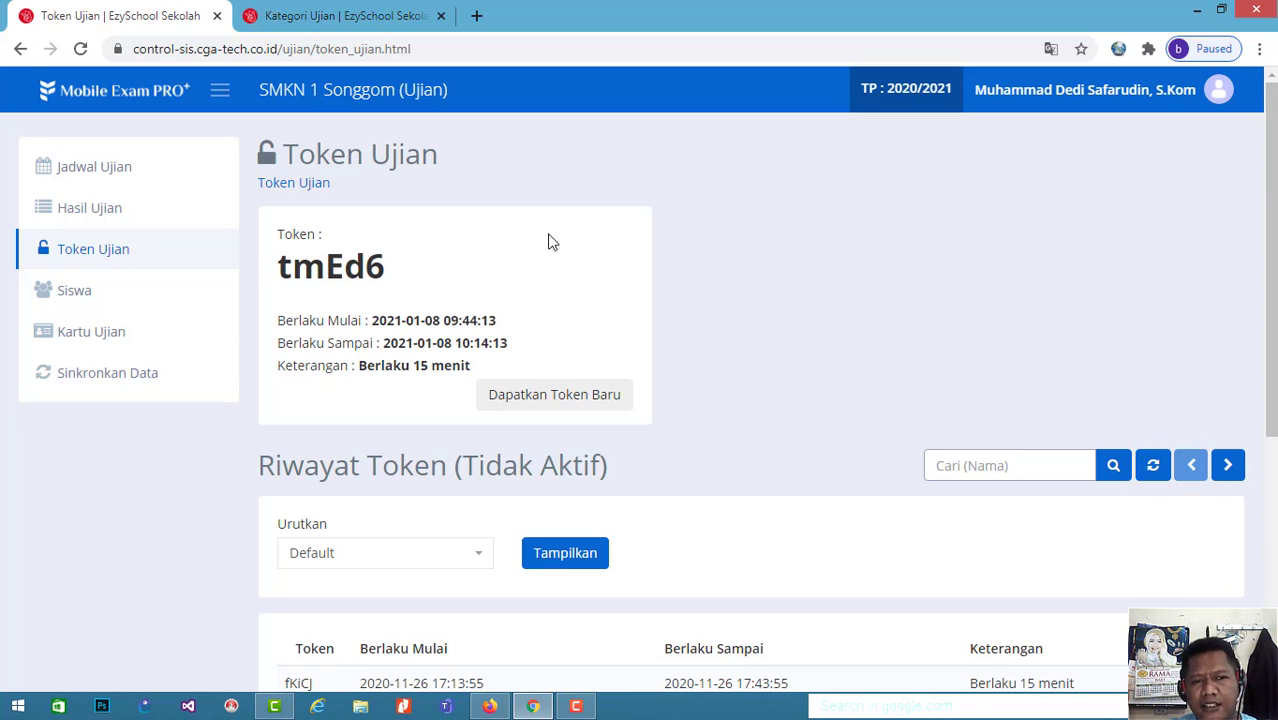
pyautogui.click(537, 399)
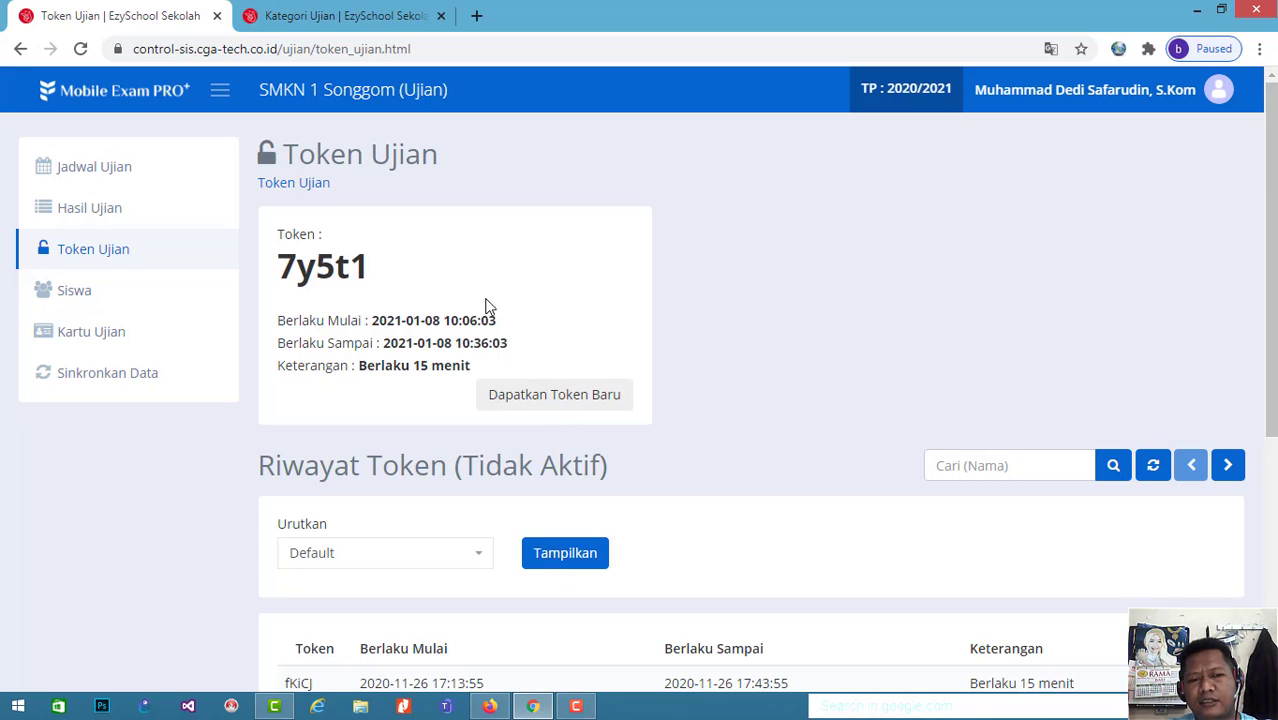
pyautogui.moveTo(388, 270); pyautogui.dragTo(268, 276)
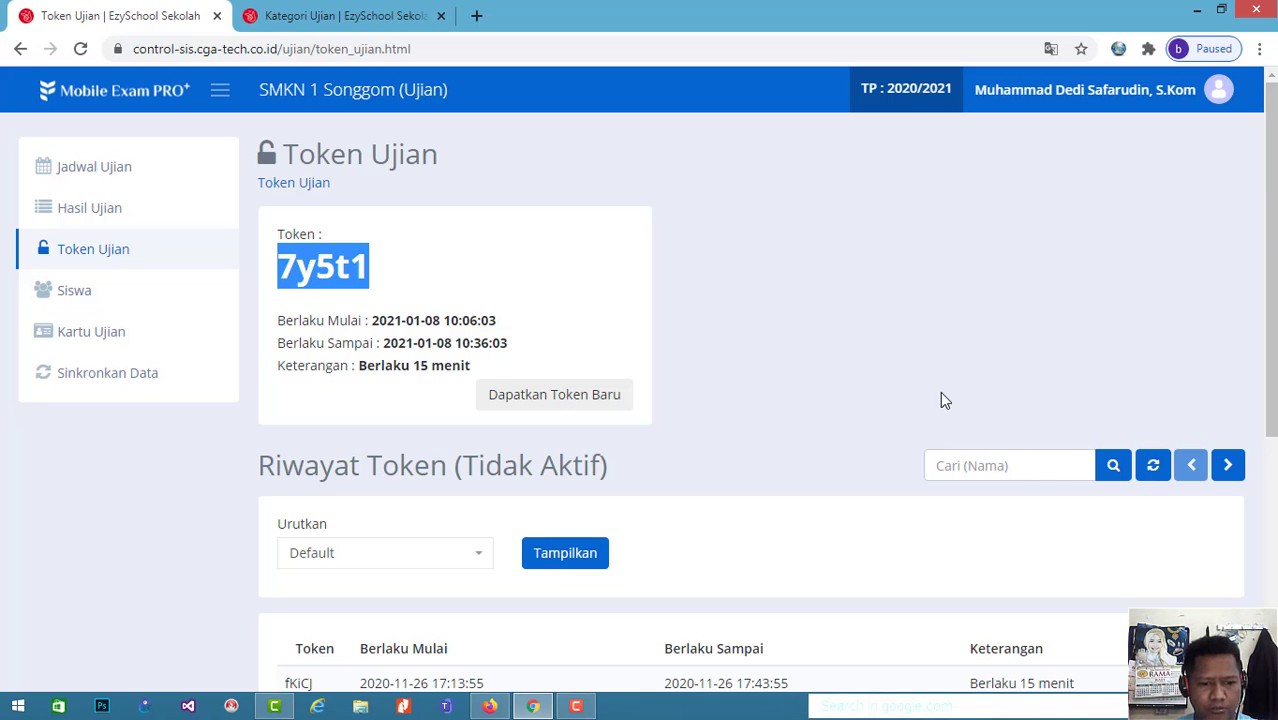
pyautogui.click(368, 12)
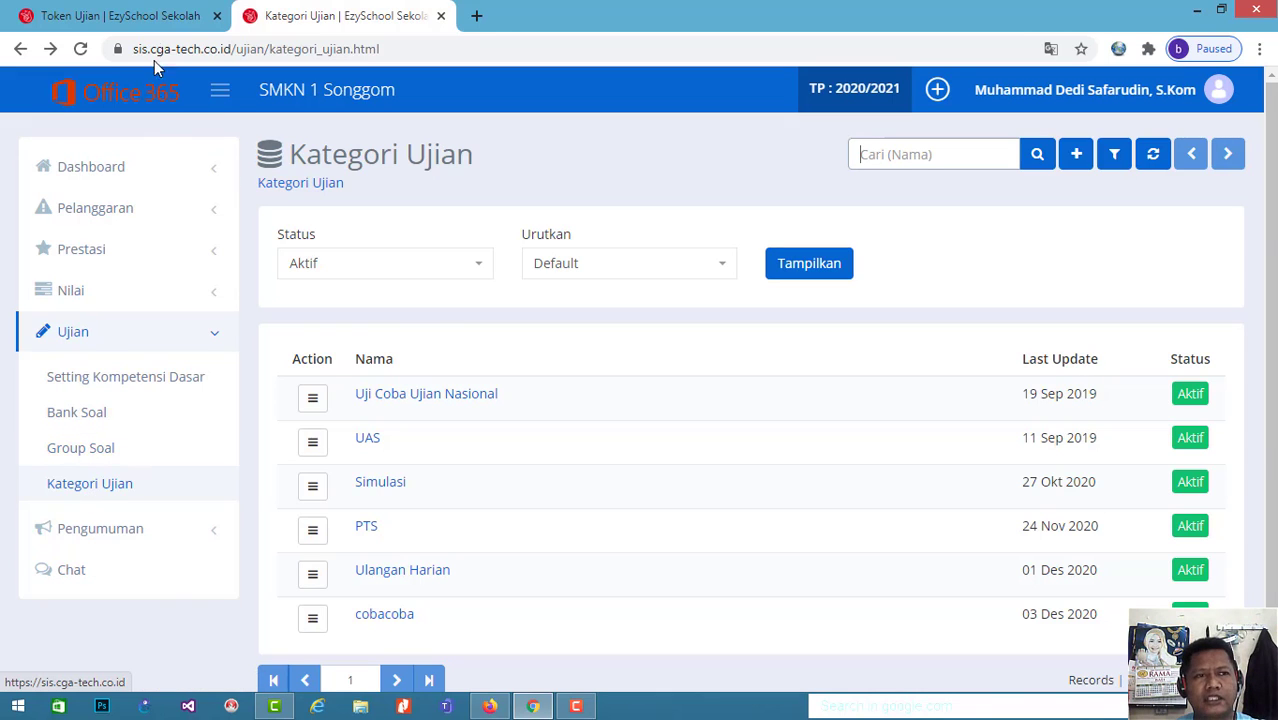
pyautogui.click(160, 16)
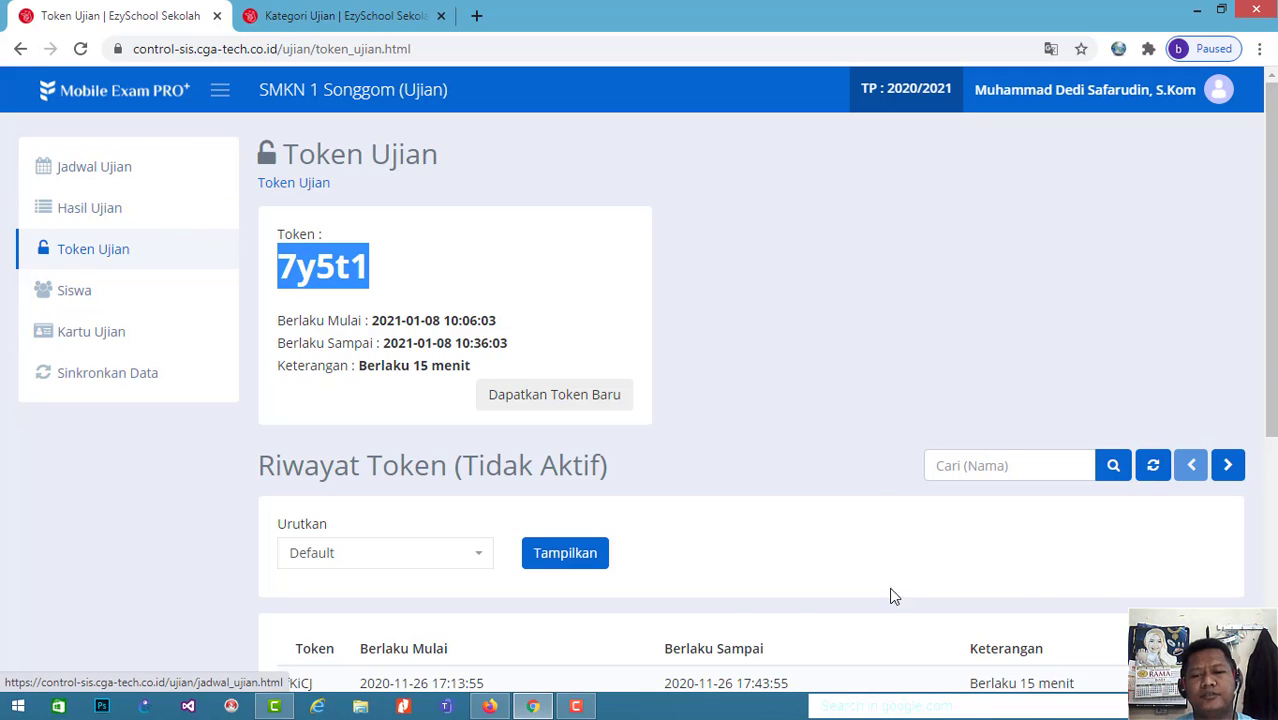
pyautogui.click(576, 706)
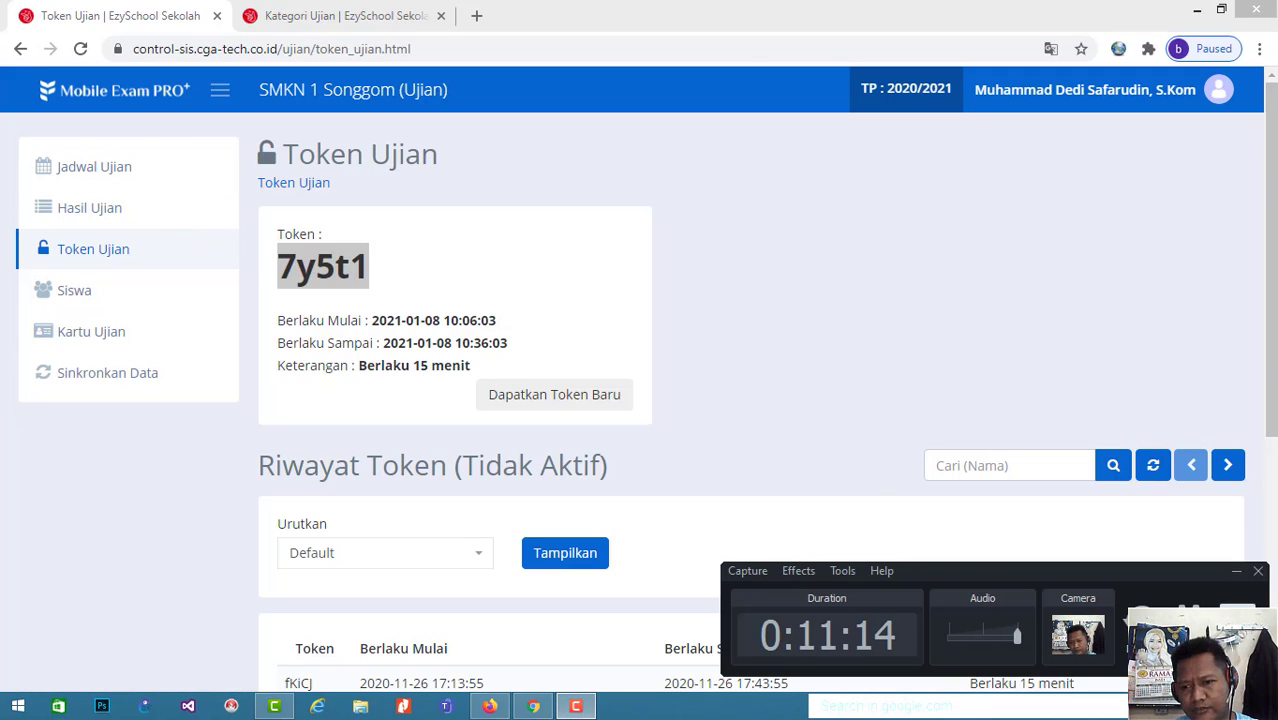